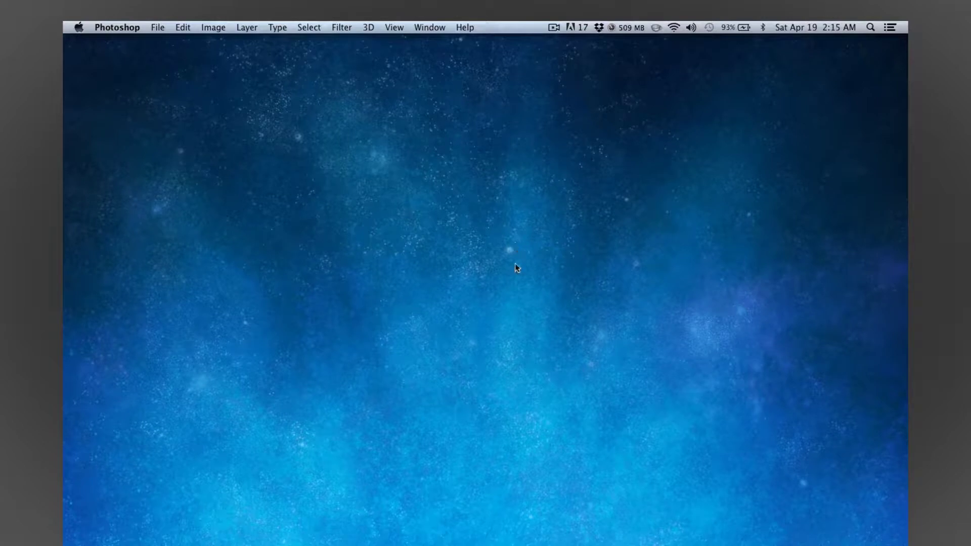
Switch to Photoshop and compare the beach composite with the masked portrait layer hidden and shown.
click(537, 520)
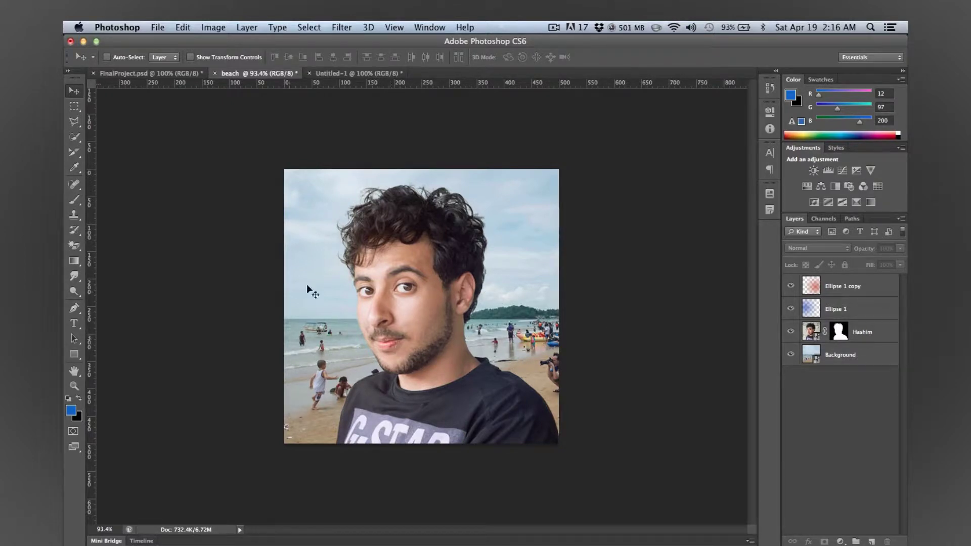
click(792, 333)
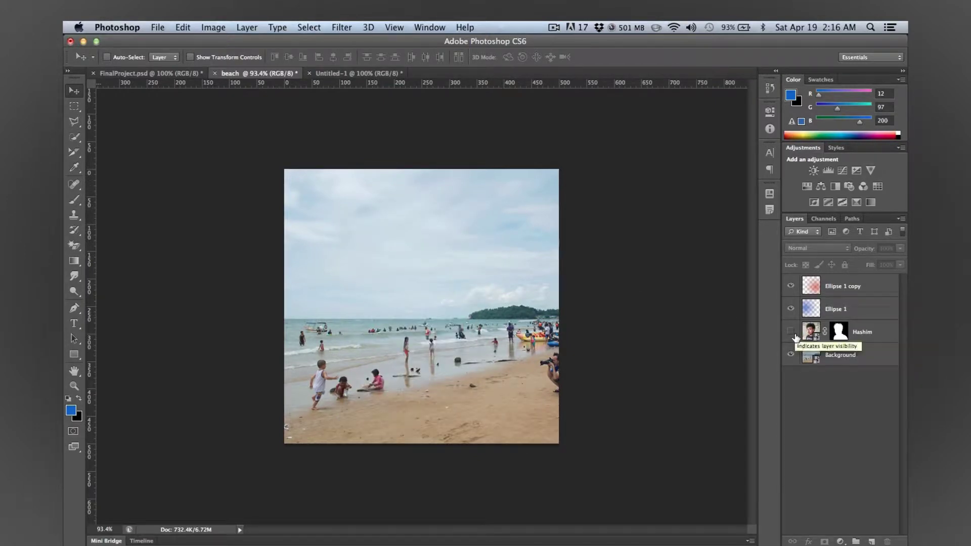
click(790, 333)
click(790, 333)
click(791, 333)
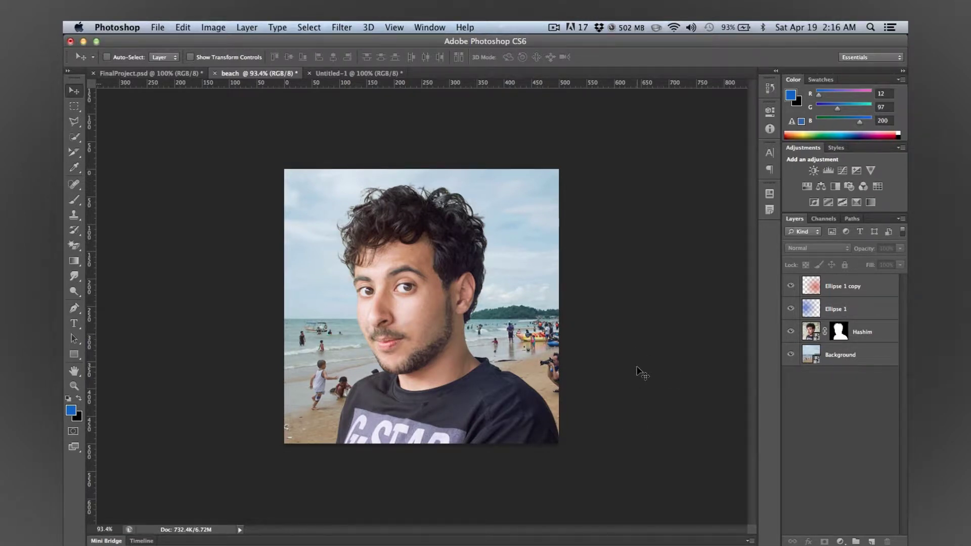
Look at the Untitled-1 document, return to the beach document and toggle its portrait layer's visibility again.
click(328, 74)
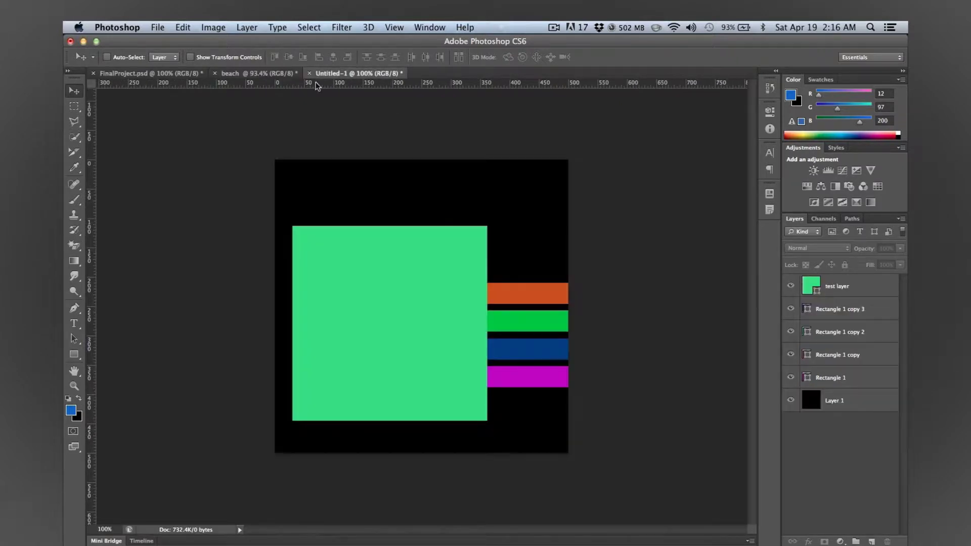
click(261, 74)
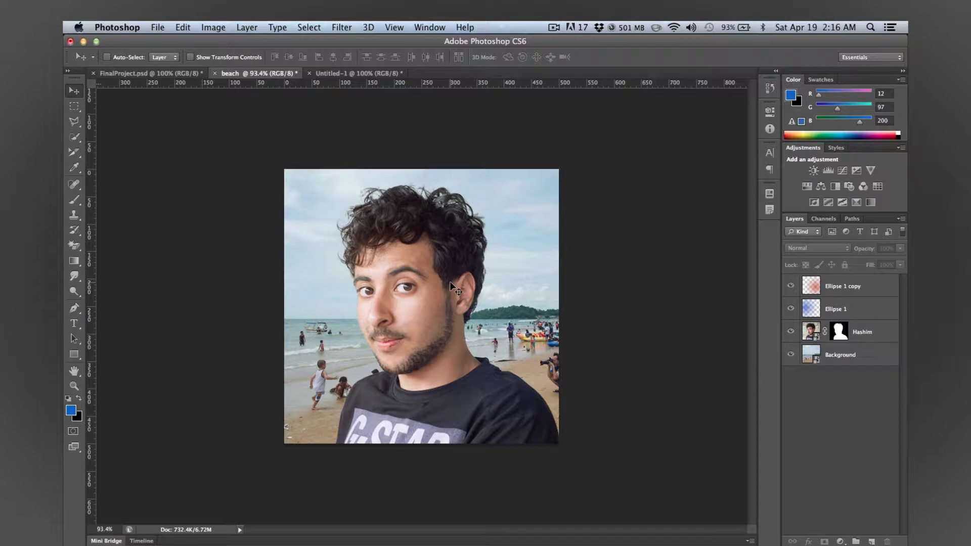
click(791, 333)
click(791, 333)
Start a new document and set its height to 500 pixels.
key(super+n)
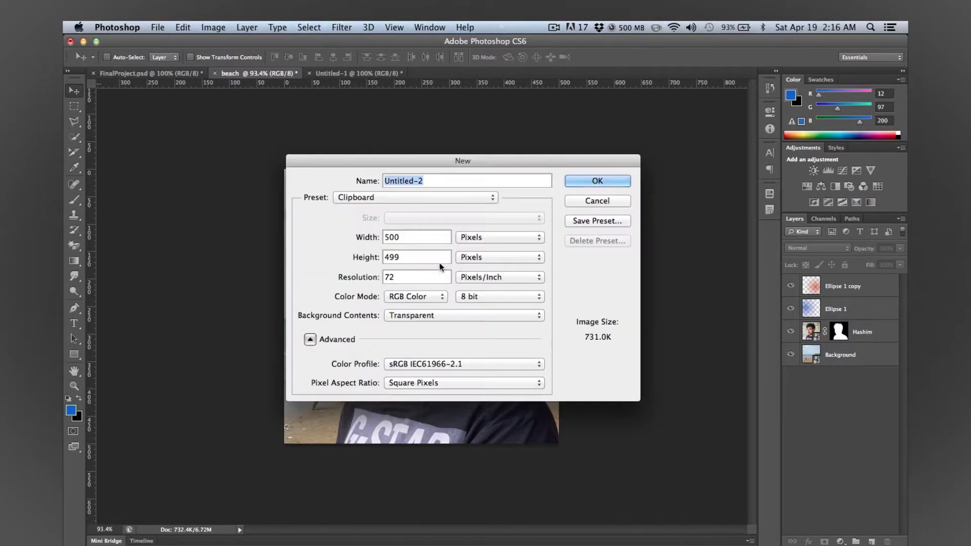
double_click(409, 259)
text(500)
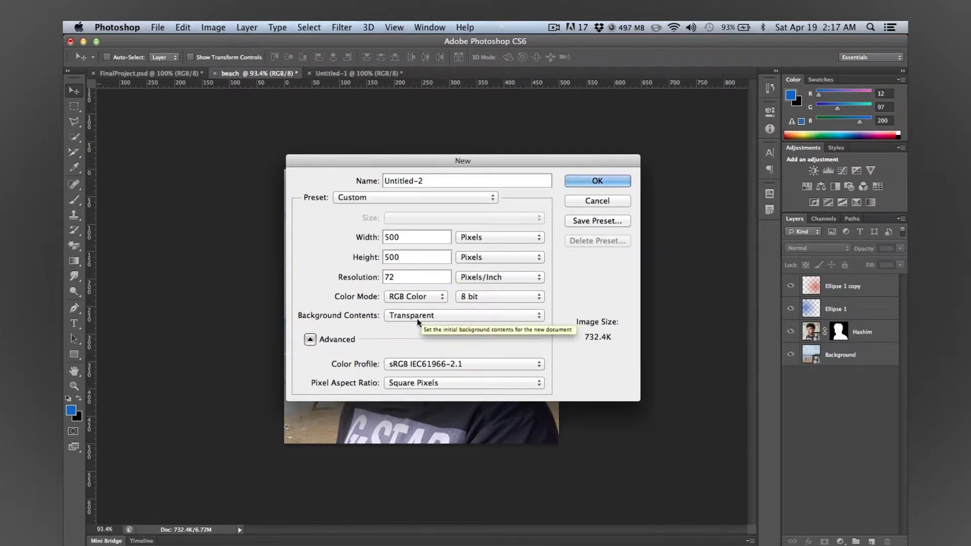
Name the new document "day in beach!" and create it.
double_click(449, 180)
text(beach day)
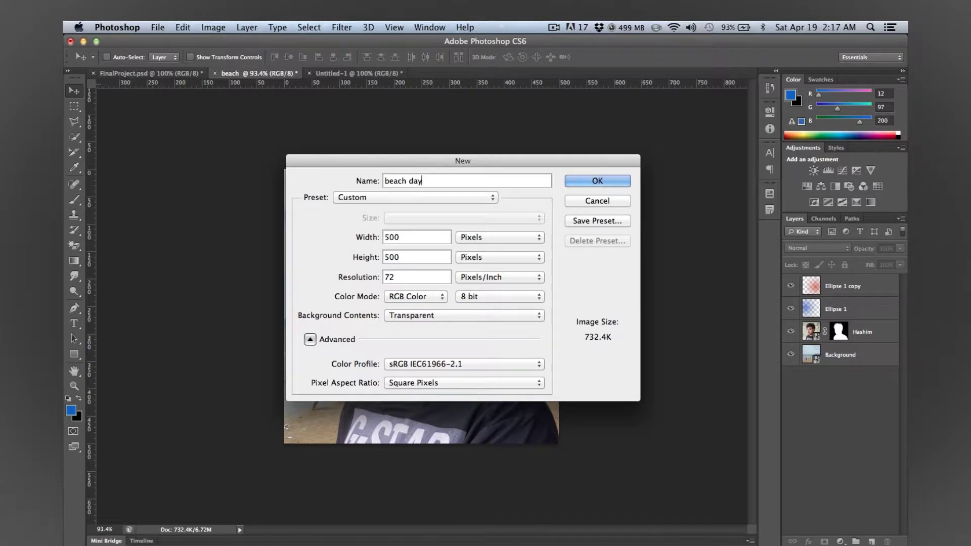
key(alt+shift+Left)
key(super+x)
key(super+Left)
key(super+v)
text(n)
key(alt+Left)
text(i)
key(super+Right)
text(!)
click(588, 183)
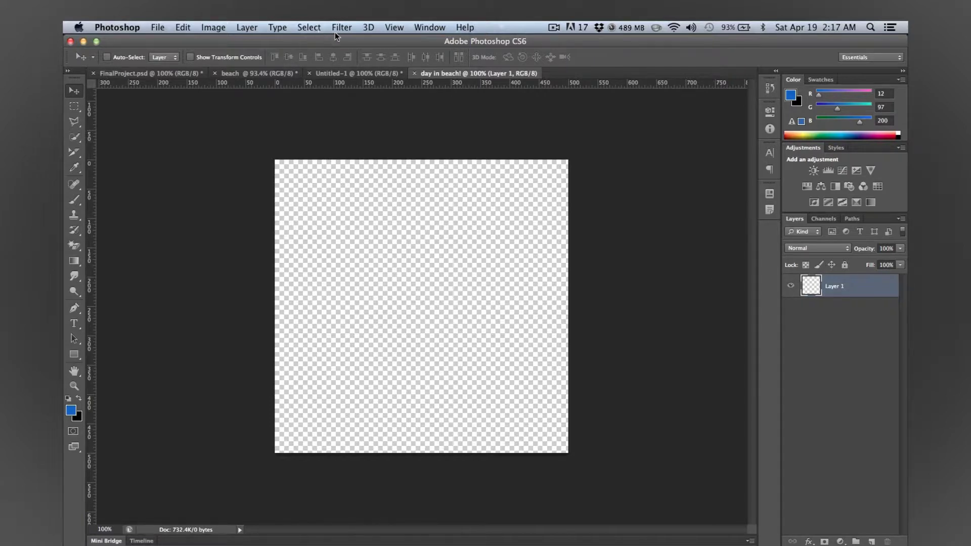
click(247, 27)
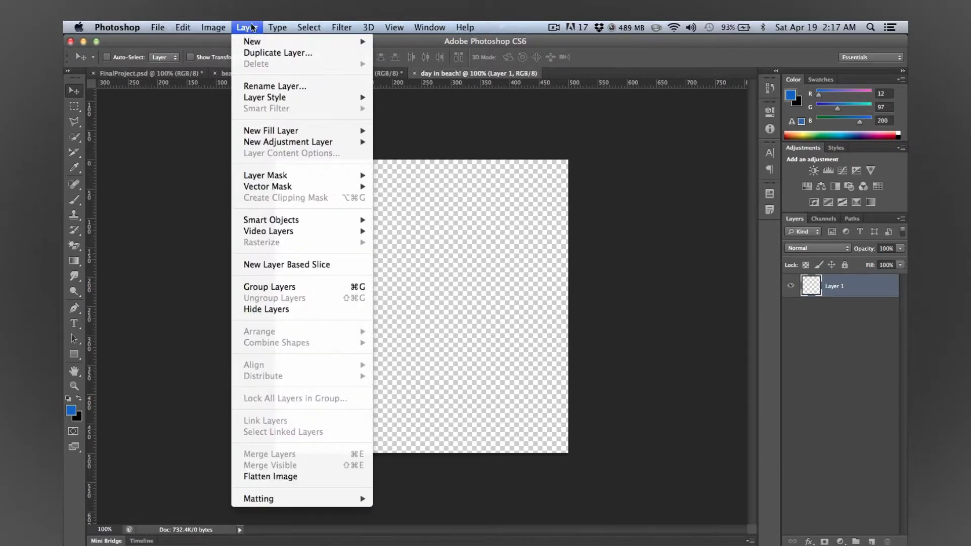
click(253, 27)
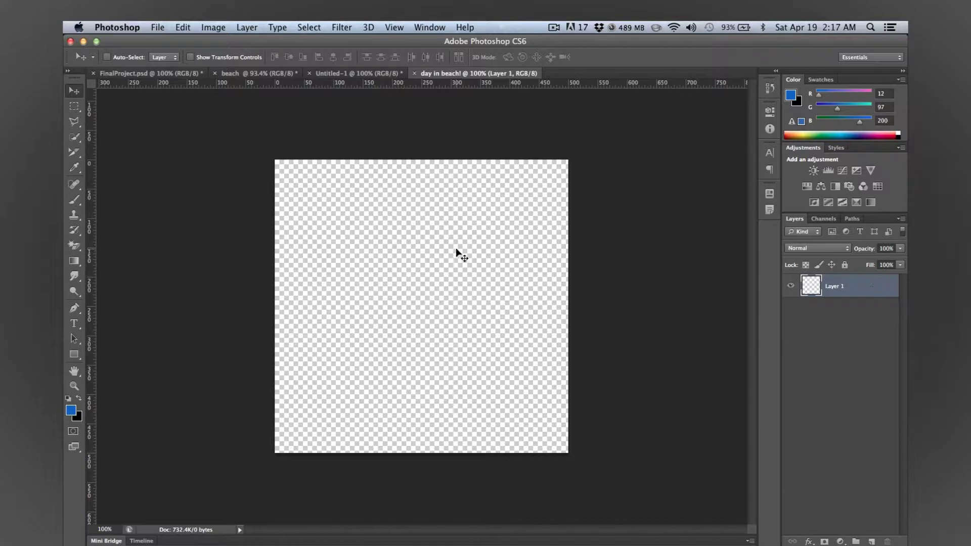
click(161, 27)
click(184, 28)
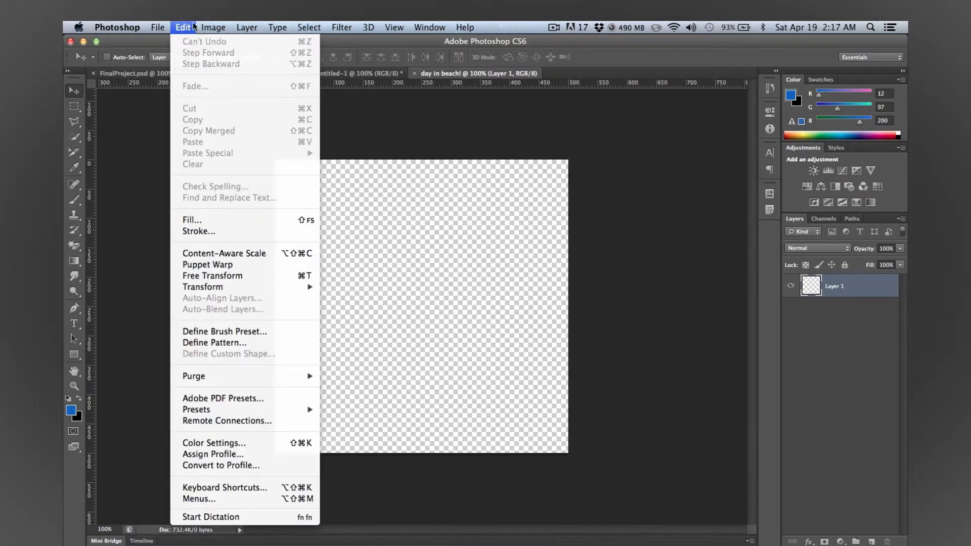
mouse_move(154, 27)
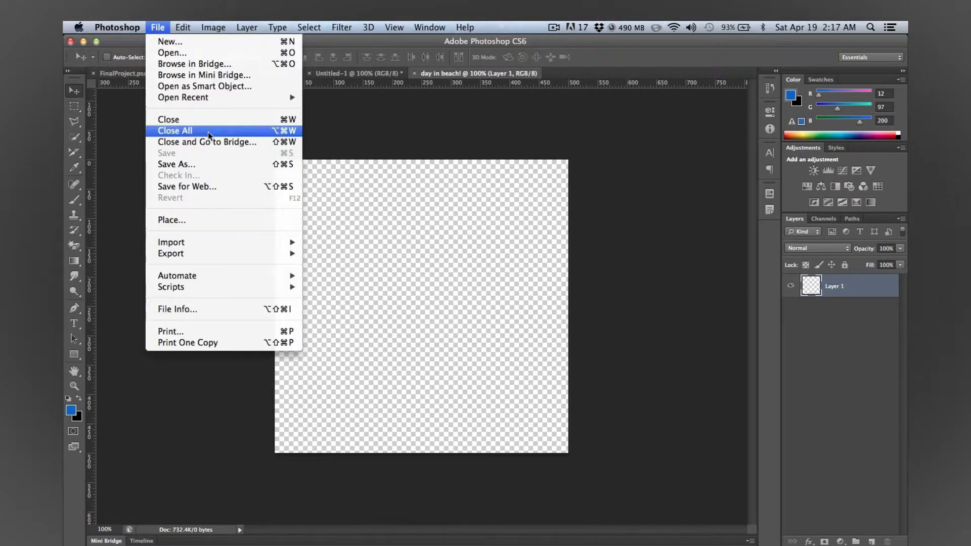
mouse_move(226, 97)
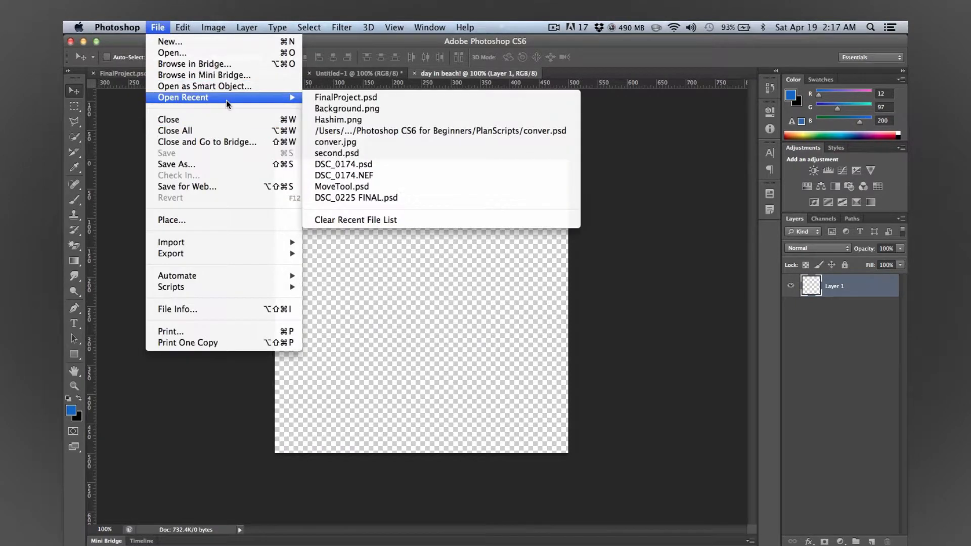
click(349, 120)
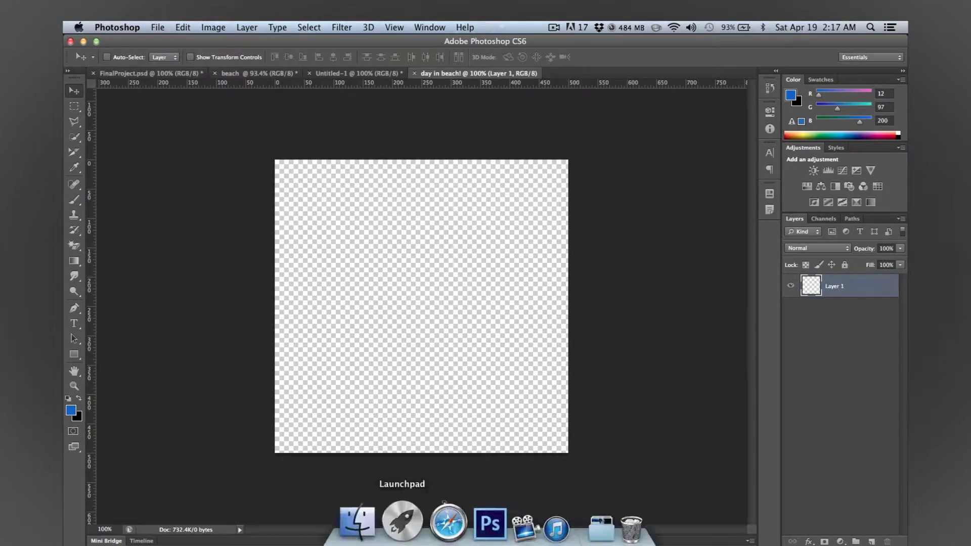
Switch to Finder and find the Photoshop CS6 for Beginners folder inside ScreenCasting's Photoshop folder.
click(369, 521)
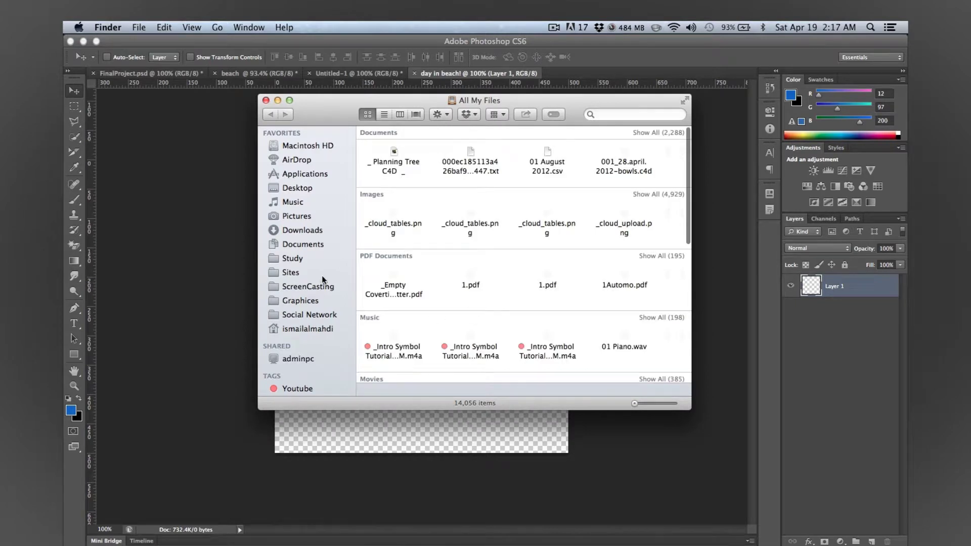
click(305, 287)
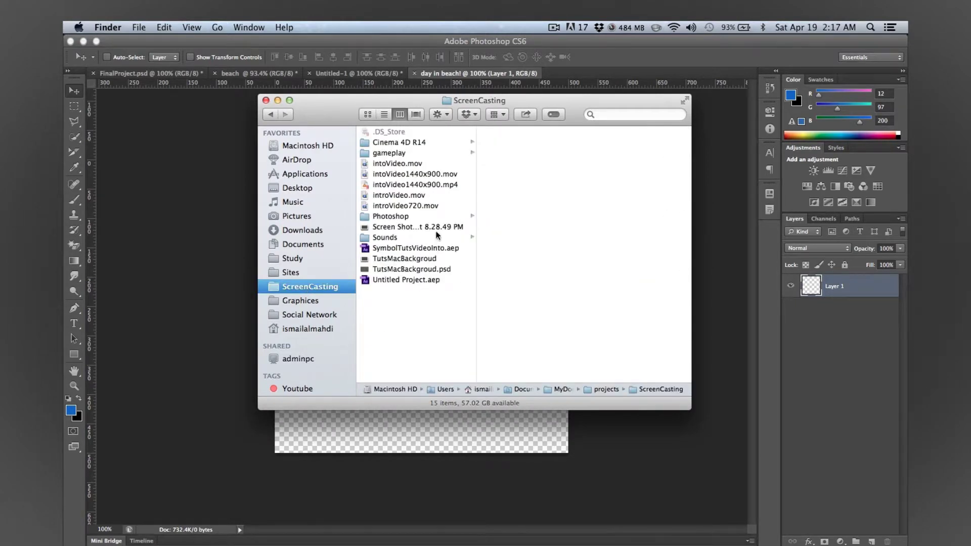
click(408, 216)
key(Right)
key(Down)
key(Down)
key(Down)
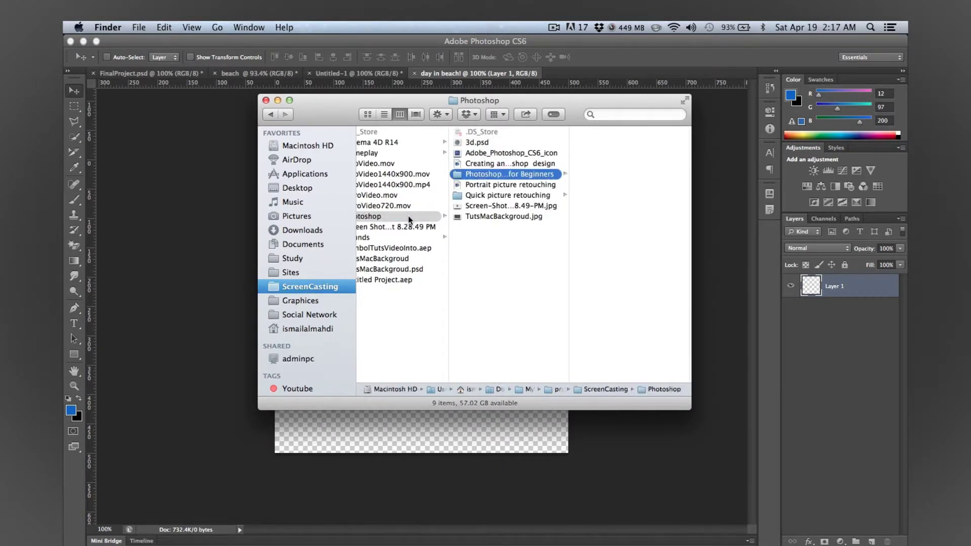
Go into the Photoshop CS6 for Beginners folder and display the contents of "Lesson 05 | Layer mask".
key(Right)
key(Down)
key(Down)
key(Down)
key(Down)
key(Right)
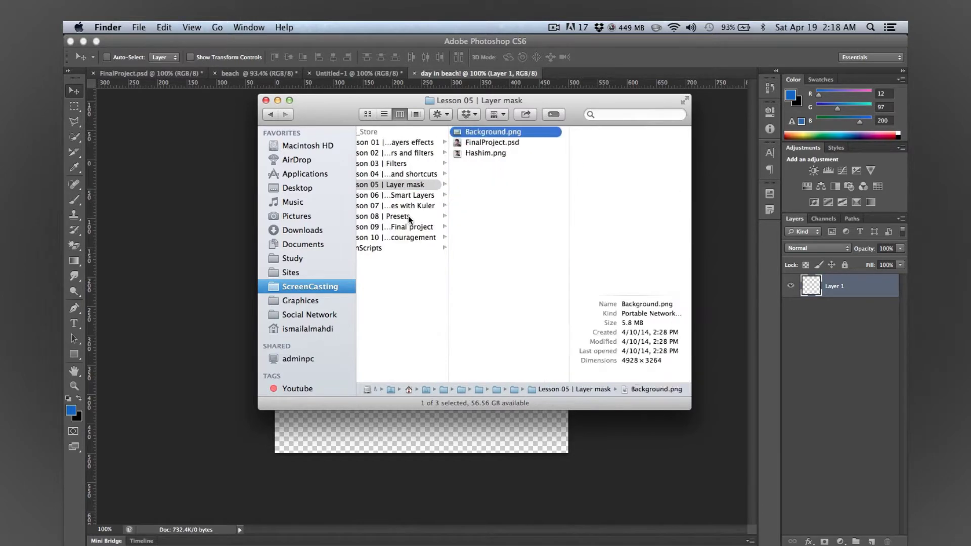
key(Left)
Place Background.png and the portrait PNG together into the "day in beach!" document as separate layers.
click(508, 153)
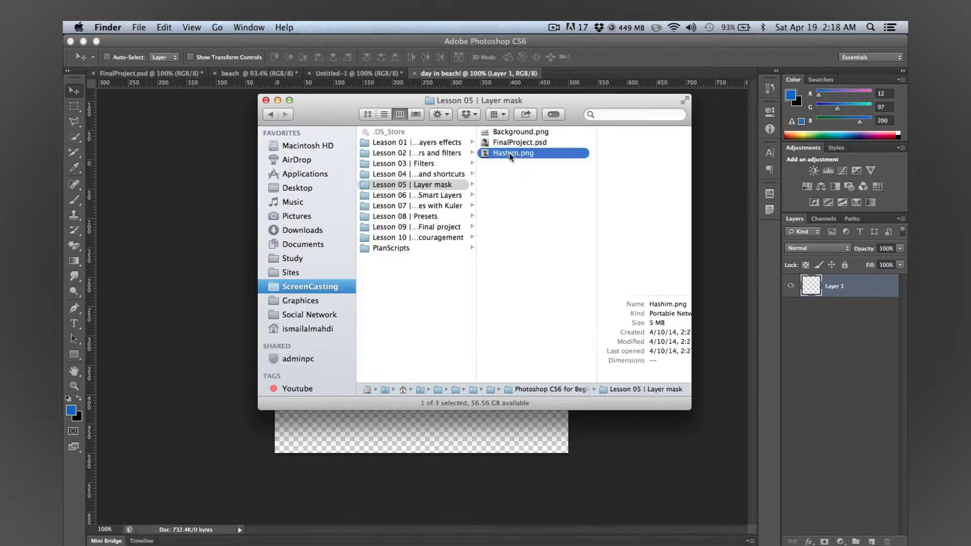
super+click(511, 132)
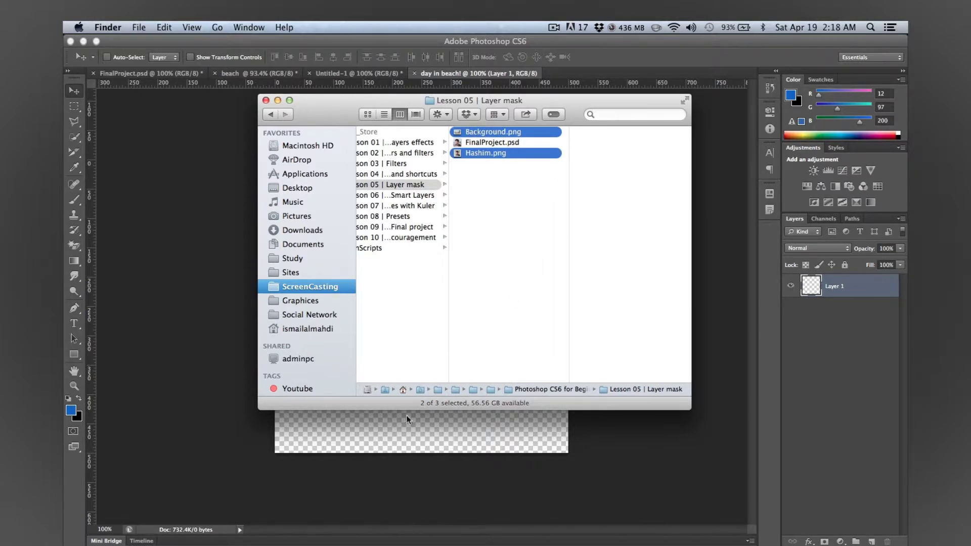
drag(519, 137, 563, 455)
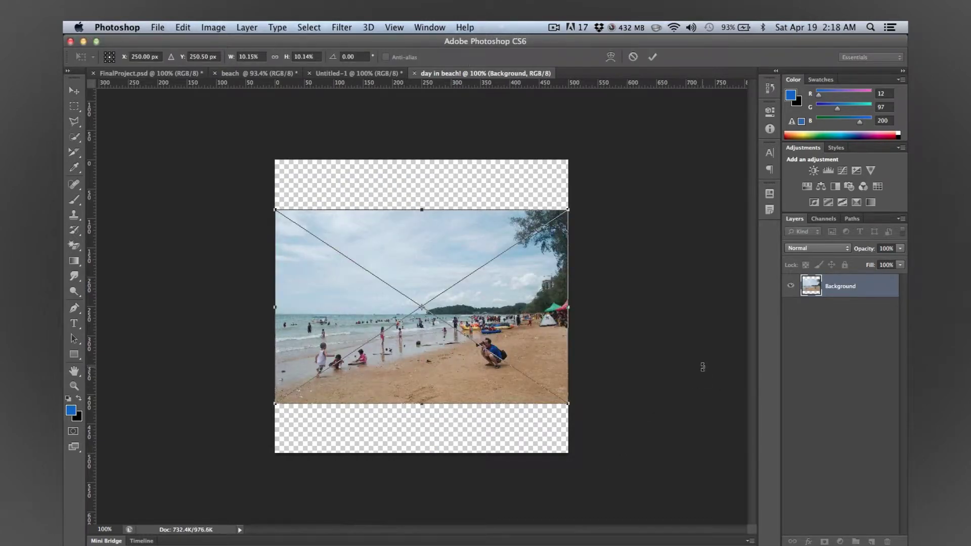
key(Return)
key(Return)
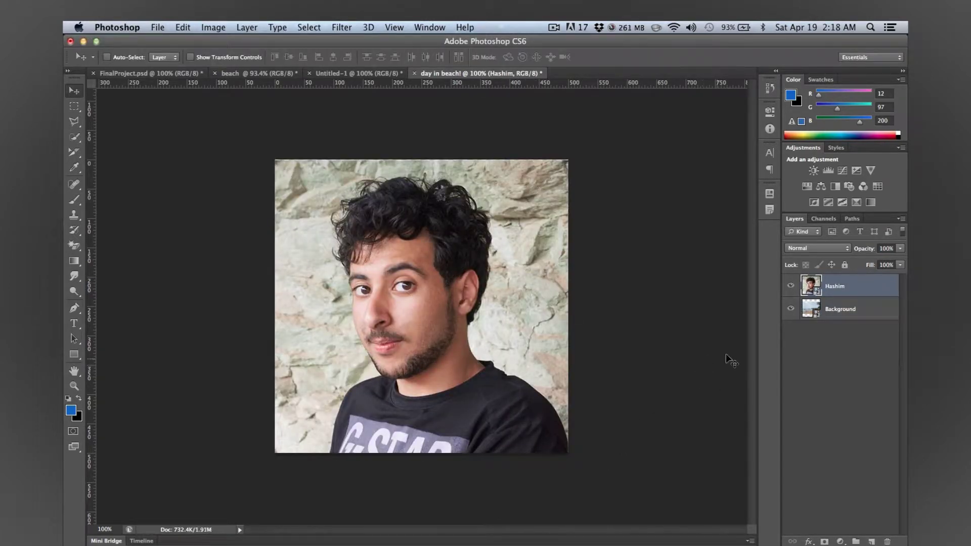
Hide the portrait layer and scale the Background layer from its center to about 791 × 524 px to fill the canvas.
click(791, 286)
click(860, 313)
key(ctrl+t)
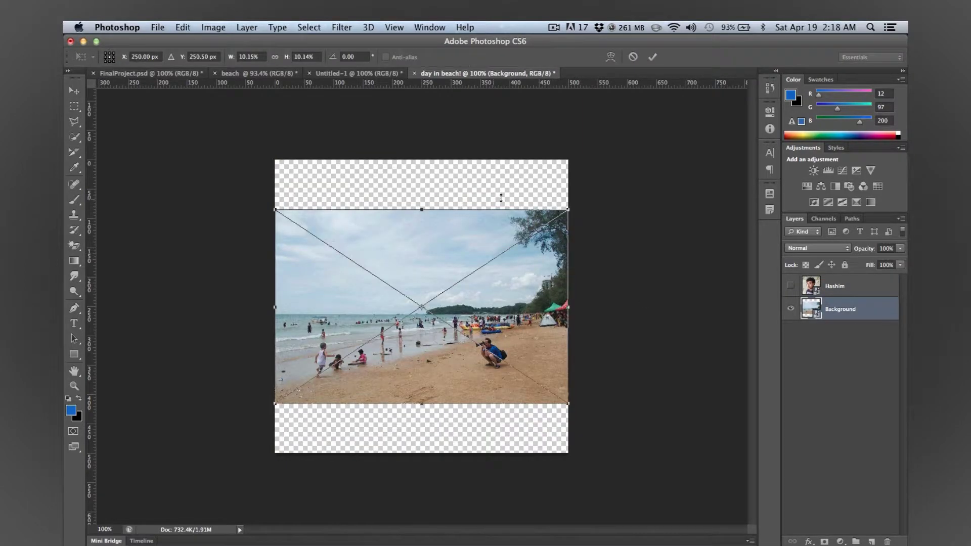
drag(569, 210, 645, 140)
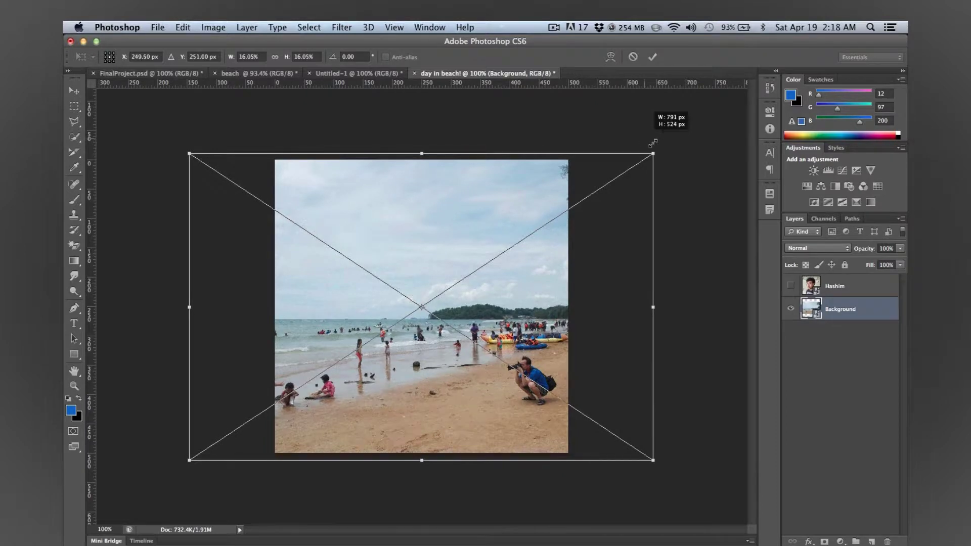
key(Return)
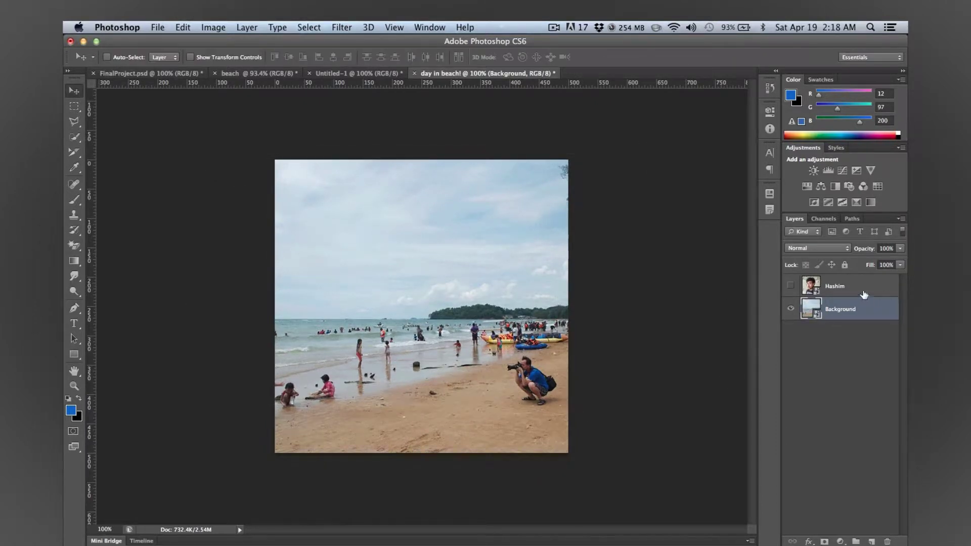
Show the portrait layer again and select the man's head and shirt on it with the Quick Selection tool.
click(864, 293)
click(790, 286)
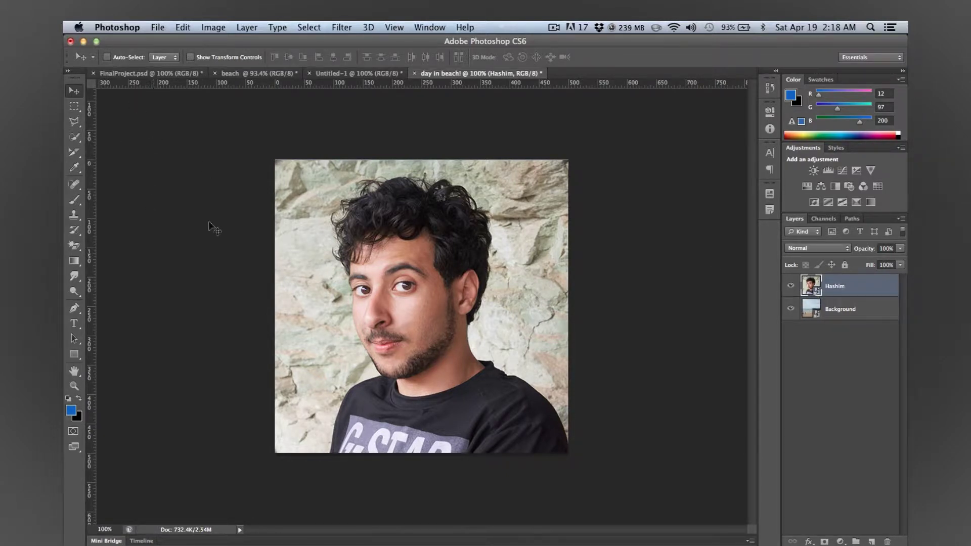
click(75, 138)
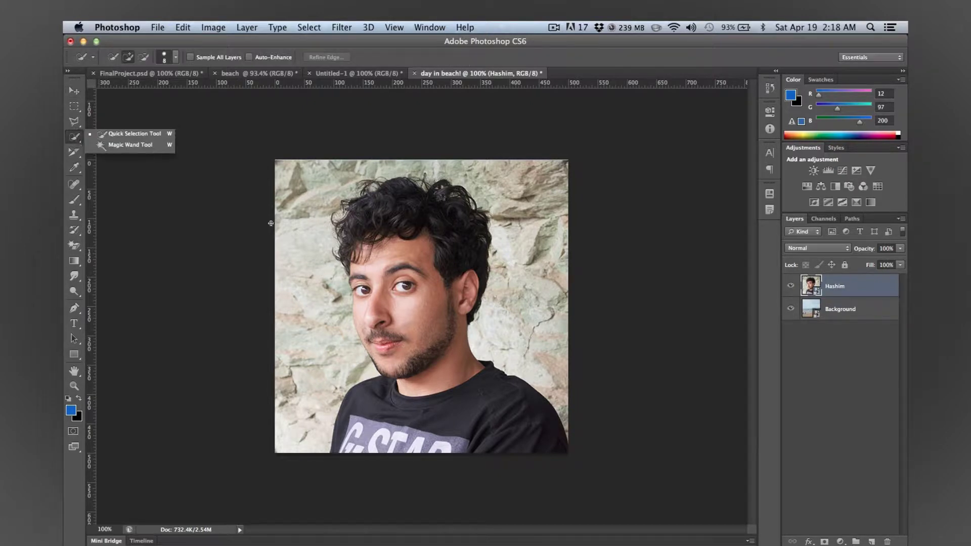
click(158, 136)
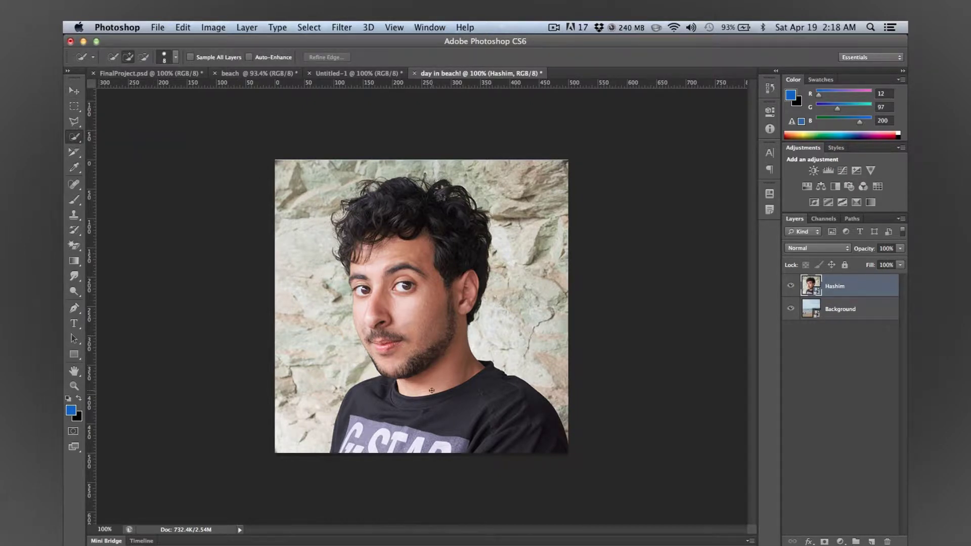
mouse_move(412, 275)
mouse_down()
mouse_move(400, 289)
mouse_move(405, 245)
mouse_move(392, 227)
mouse_move(426, 231)
mouse_up()
mouse_move(459, 416)
mouse_down()
mouse_move(409, 428)
mouse_move(425, 430)
mouse_move(416, 442)
mouse_move(369, 432)
mouse_move(516, 406)
mouse_up()
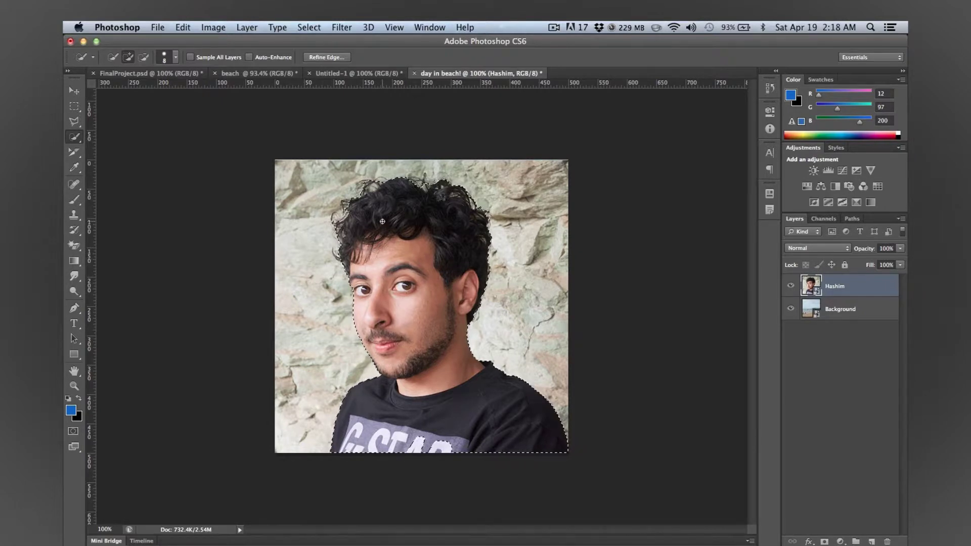
Refine the selection's edge with Refine Edge, brushing along the man's hair outline and neck.
click(327, 56)
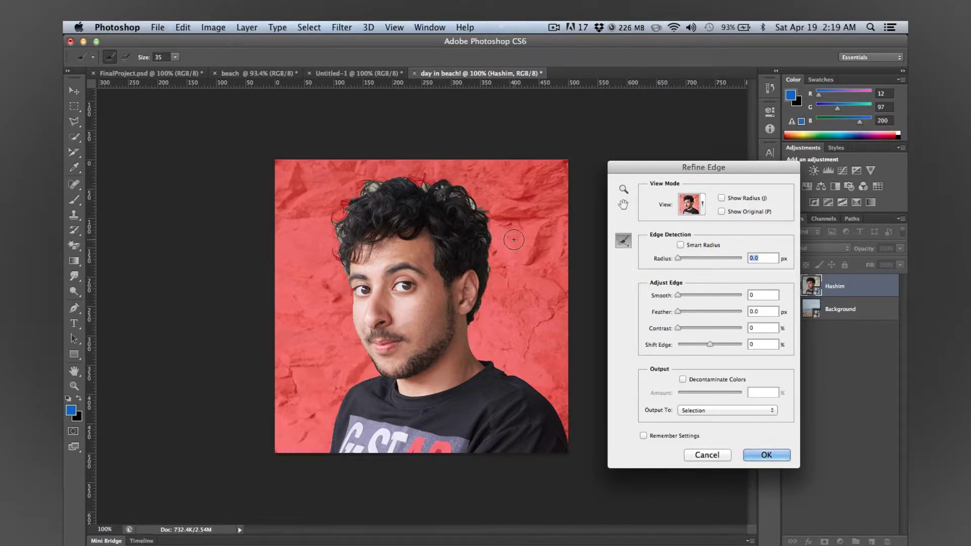
mouse_move(469, 197)
mouse_down()
mouse_move(480, 222)
mouse_move(448, 189)
mouse_move(423, 186)
mouse_move(461, 199)
mouse_move(488, 242)
mouse_move(489, 305)
mouse_move(467, 338)
mouse_move(478, 360)
mouse_up()
mouse_move(408, 184)
mouse_down()
mouse_move(368, 188)
mouse_move(393, 182)
mouse_move(343, 204)
mouse_move(336, 283)
mouse_up()
mouse_move(471, 212)
mouse_down()
mouse_move(489, 246)
mouse_move(496, 234)
mouse_move(485, 210)
mouse_up()
key(alt)
Enable Smart Radius, increase the edge detection radius slightly and apply the refined edge to the selection.
click(679, 245)
drag(679, 260, 693, 256)
drag(693, 256, 695, 259)
click(766, 457)
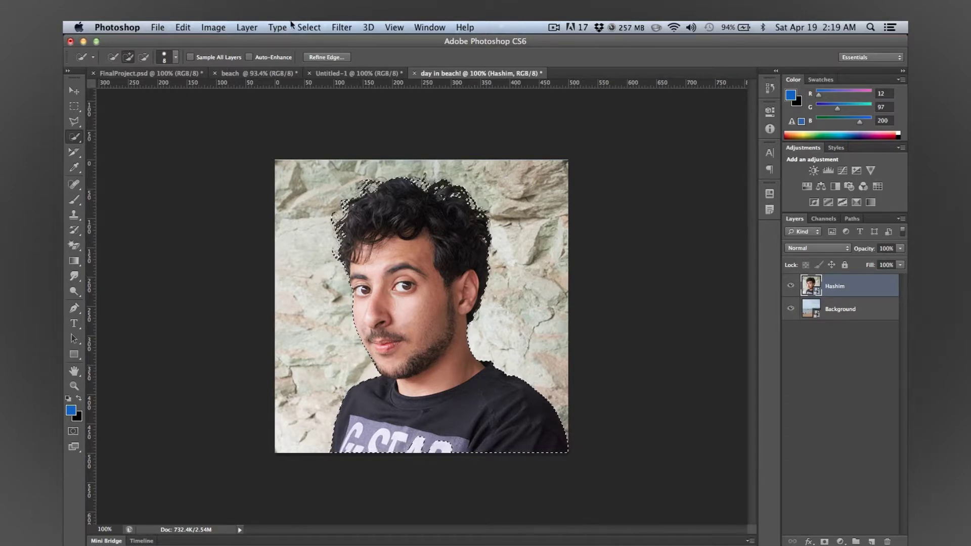
Save the man's selection as a new channel named with his first name and an exclamation mark, and deselect it.
click(308, 27)
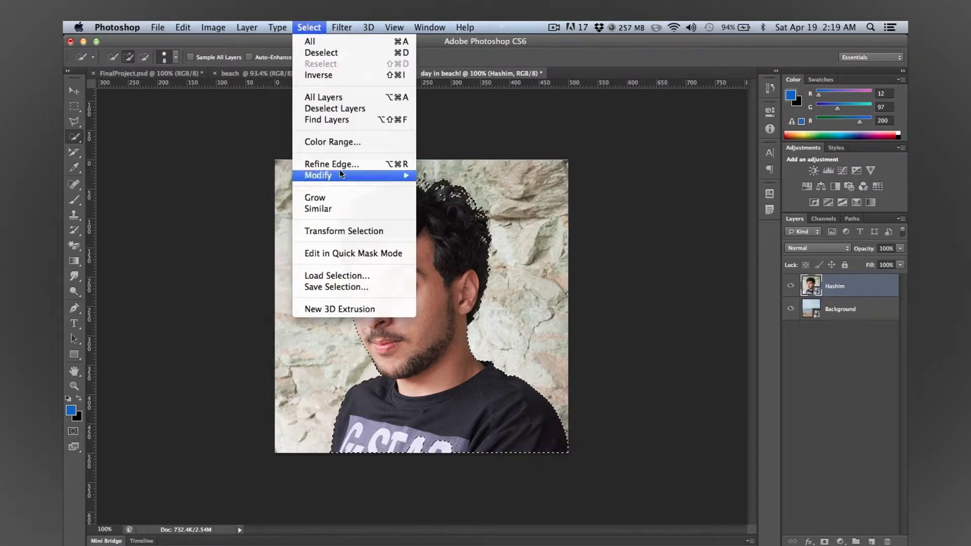
click(354, 287)
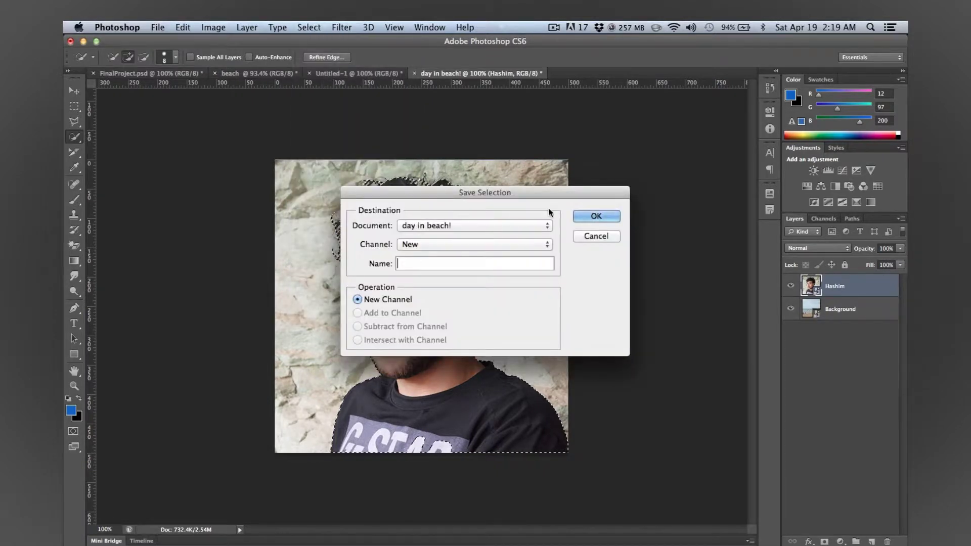
text(hashim!)
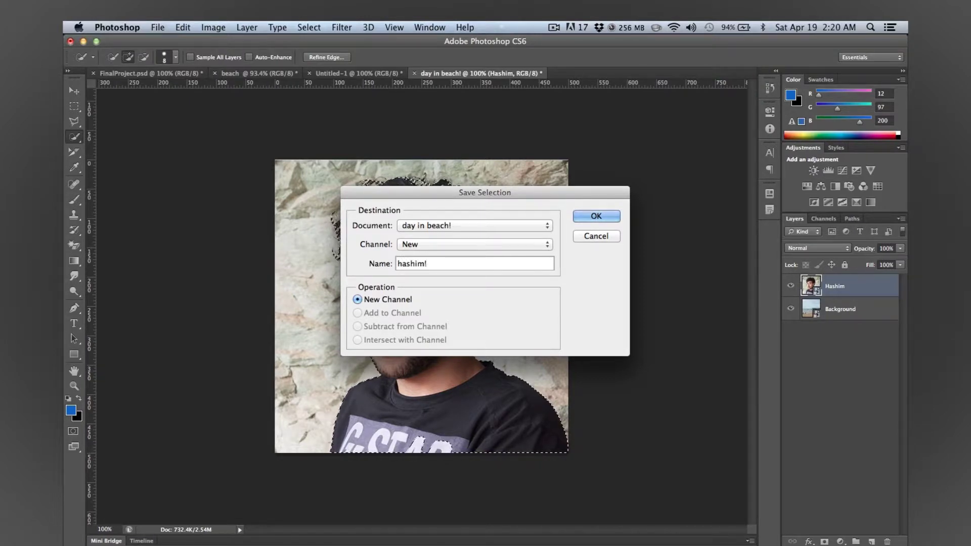
click(577, 215)
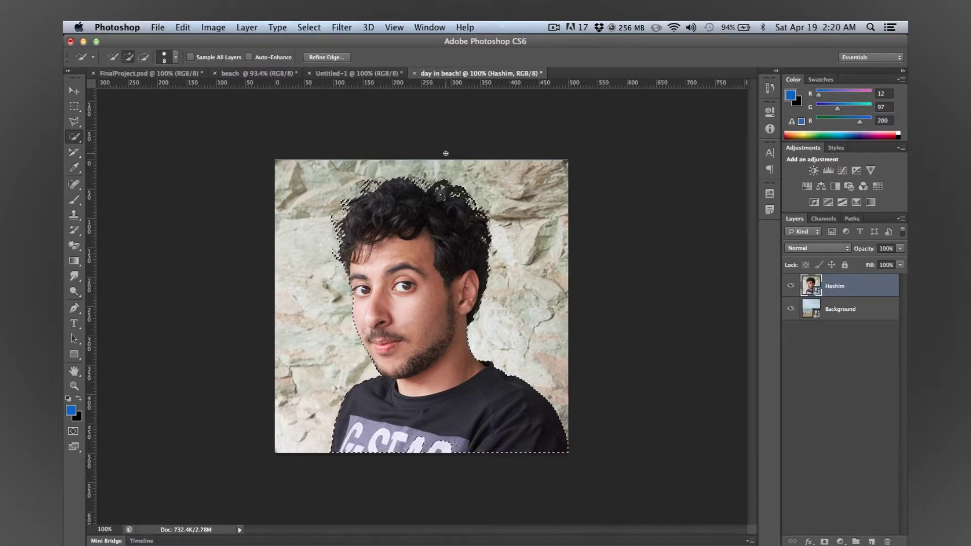
key(super+d)
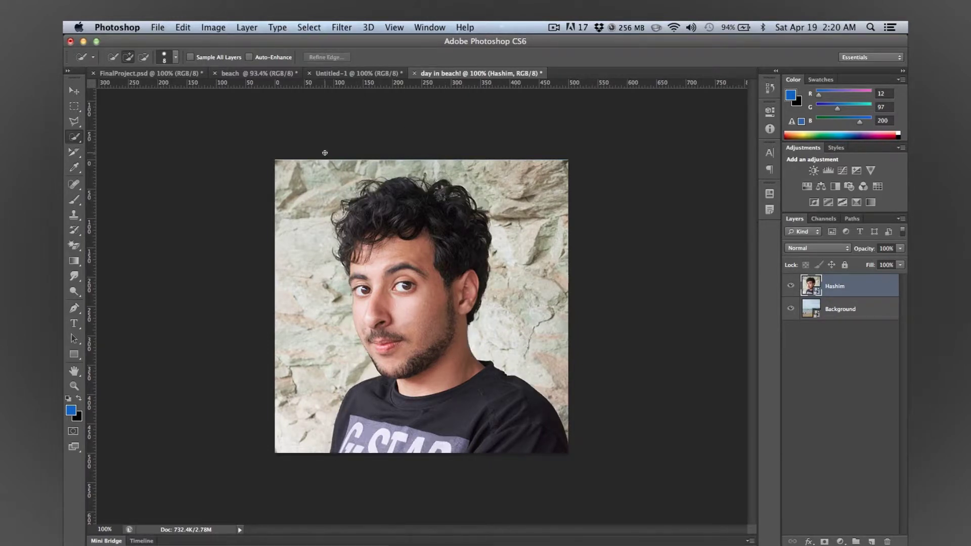
Load the saved channel of the man's outline as a new selection.
click(307, 27)
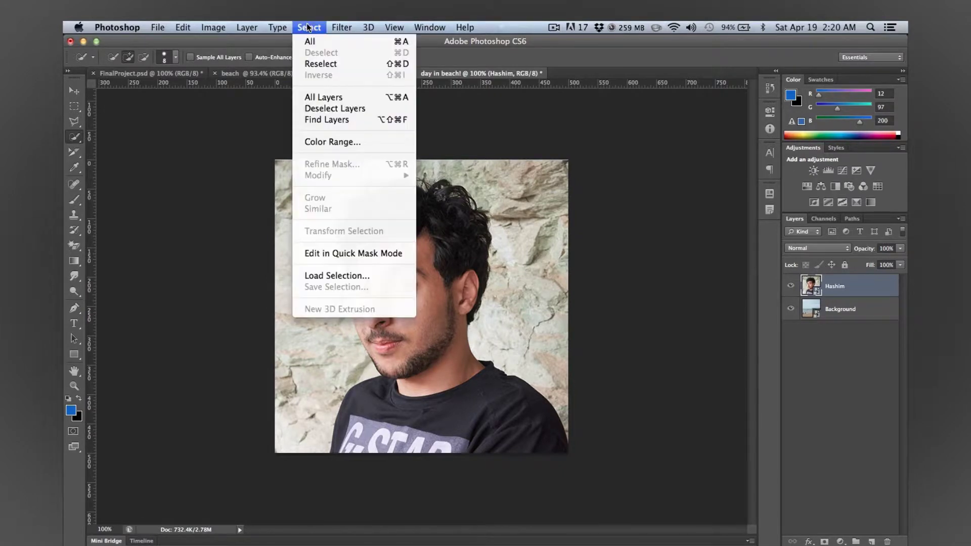
click(344, 276)
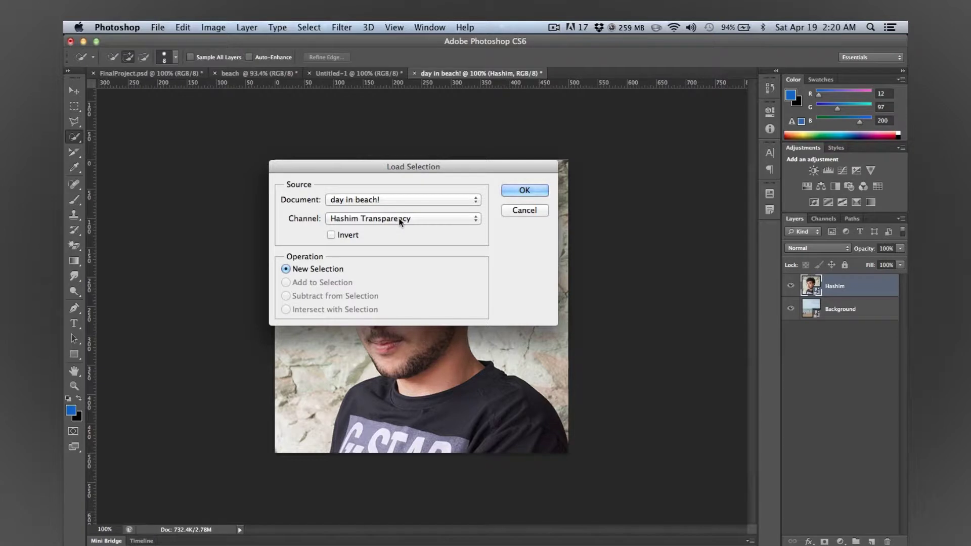
click(449, 218)
click(406, 236)
click(525, 190)
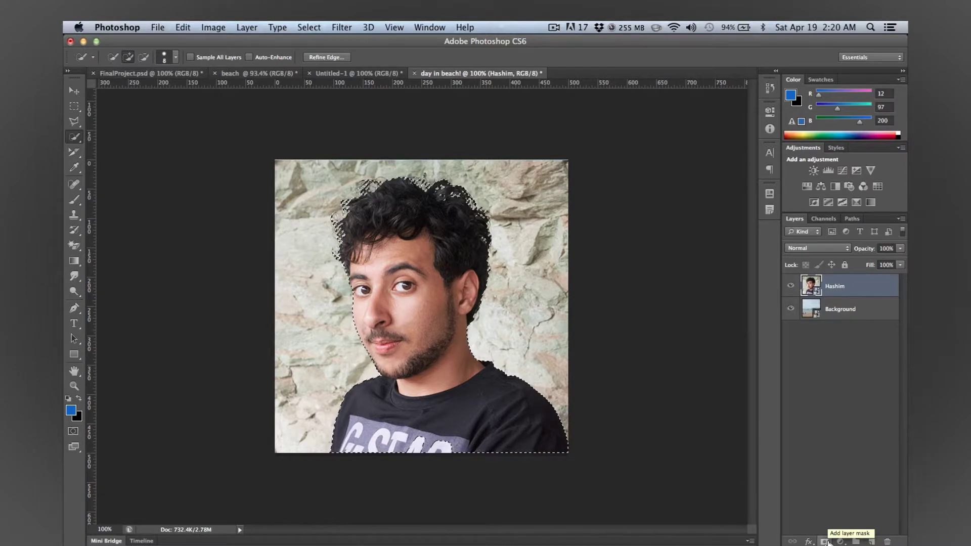
Add a layer mask to the portrait layer that reveals only the selected man over the beach.
click(219, 24)
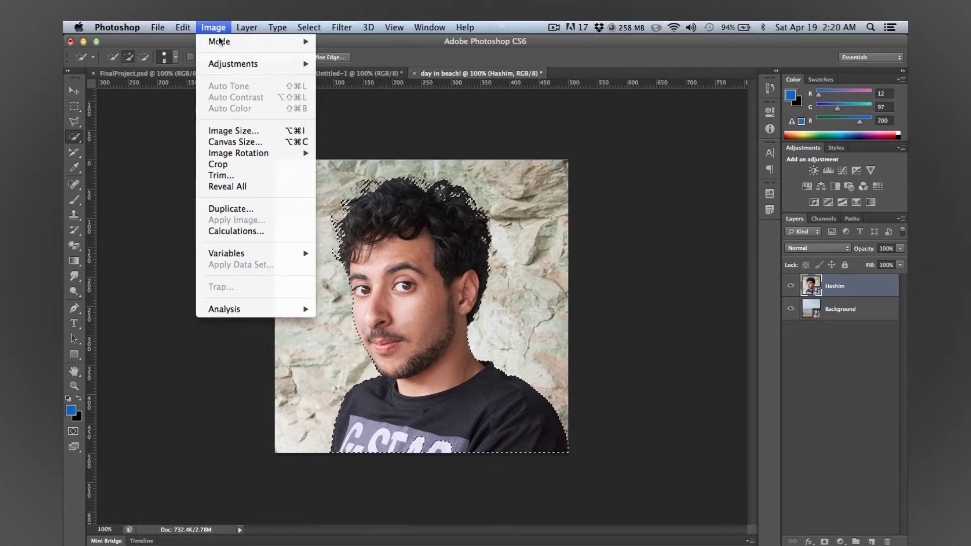
mouse_move(218, 41)
mouse_move(244, 28)
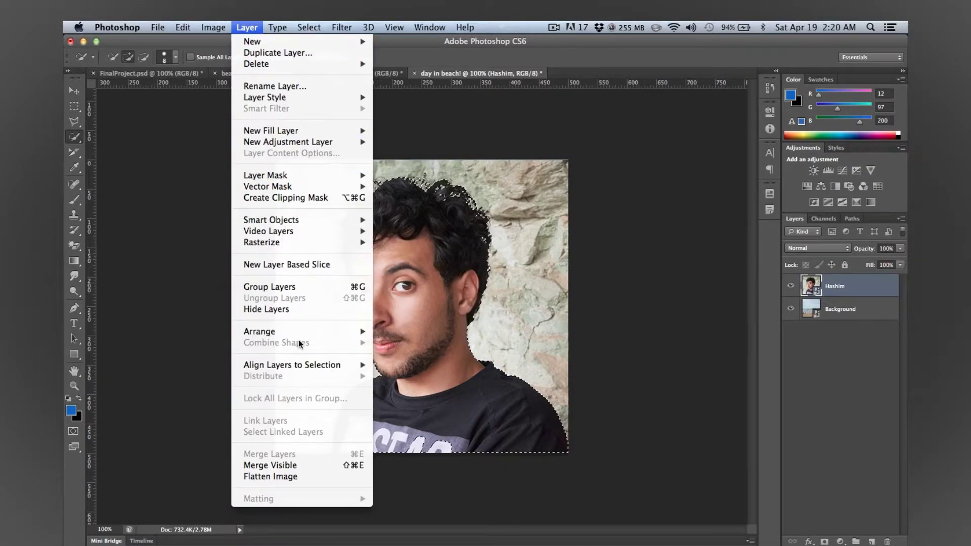
mouse_move(286, 25)
mouse_move(304, 134)
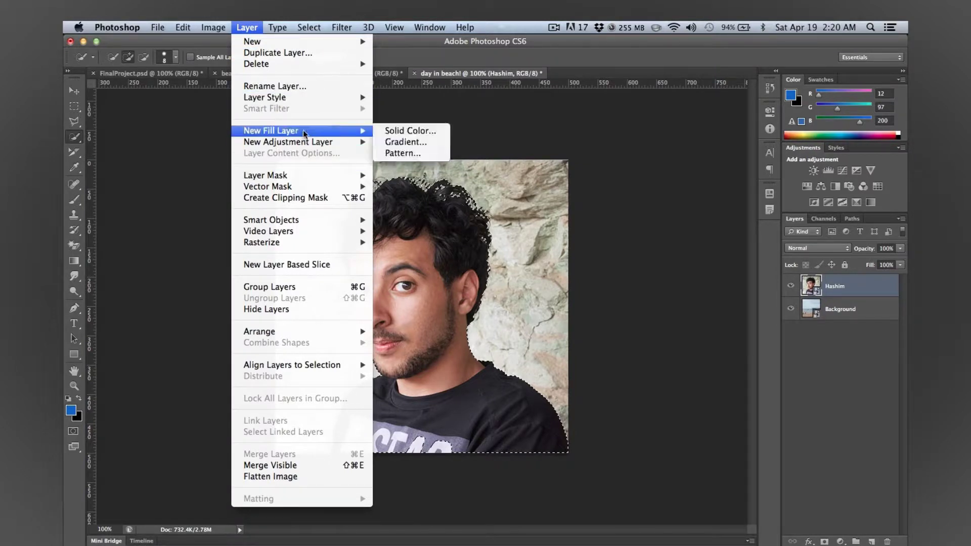
mouse_move(299, 178)
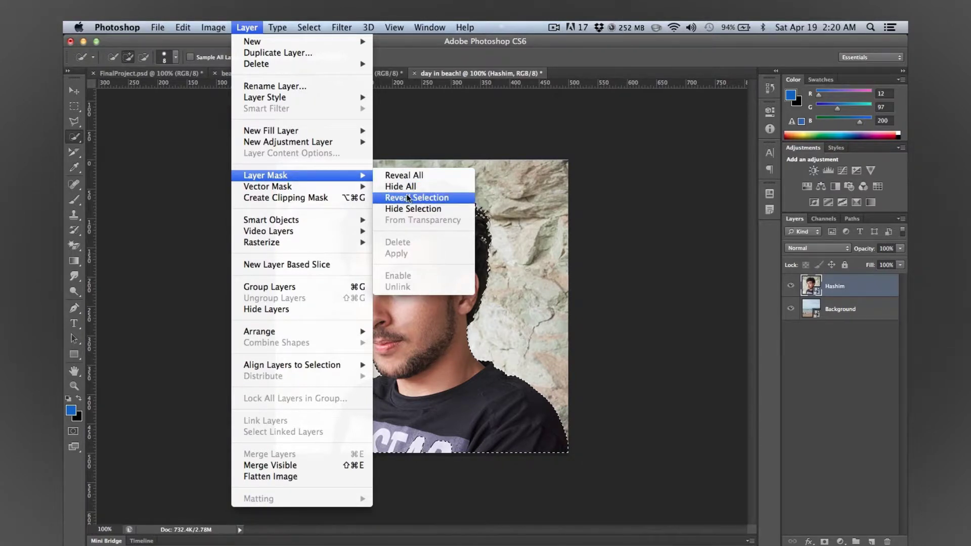
click(826, 414)
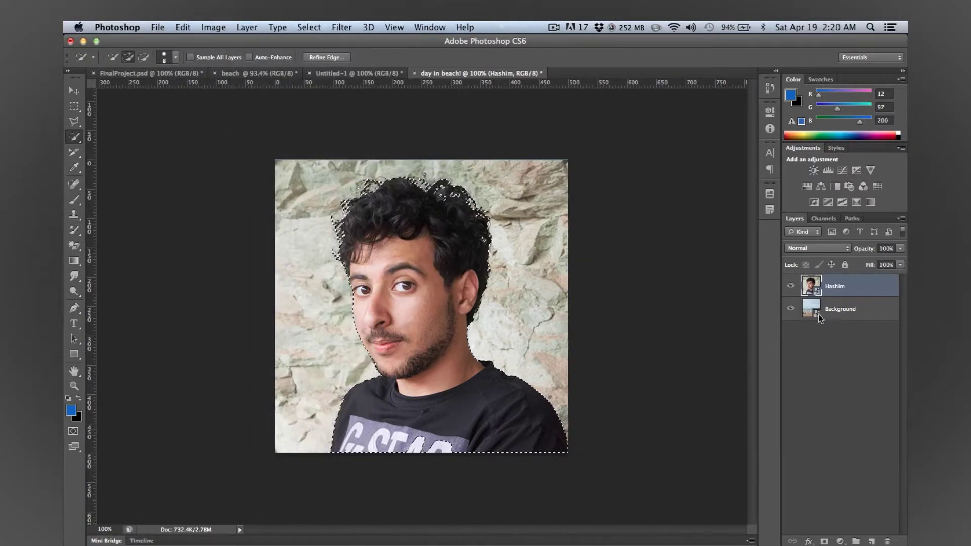
click(825, 543)
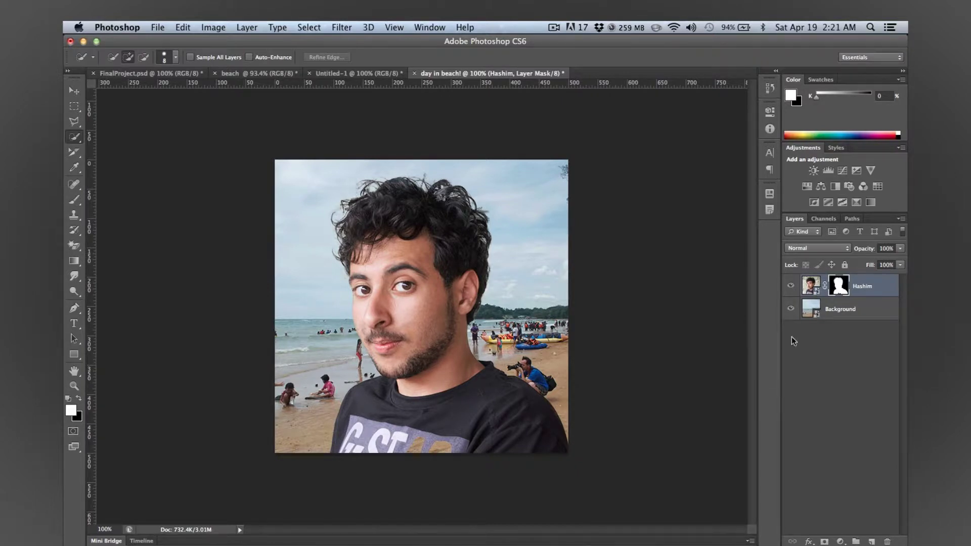
Shift the Background layer behind the man so the island sits just beside his neck, and deselect the layer.
key(v)
click(810, 307)
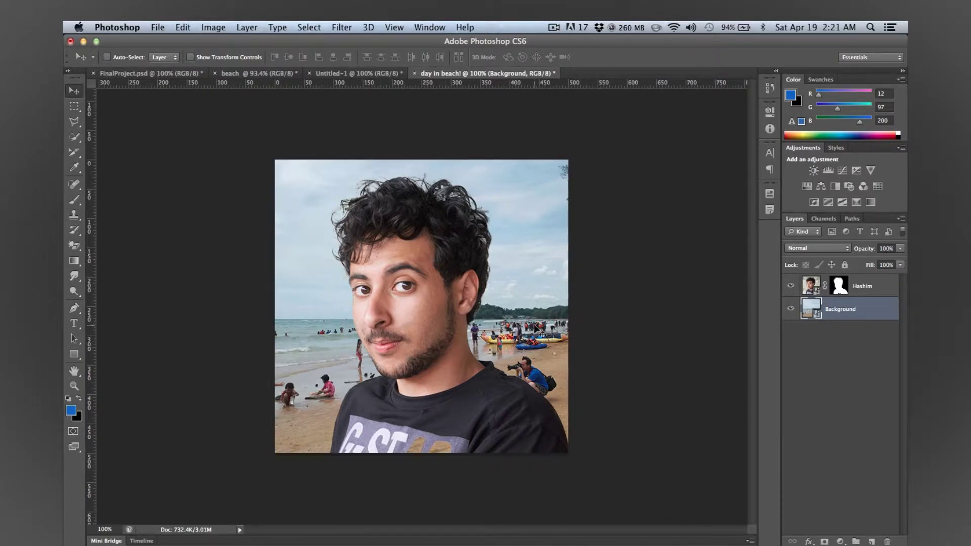
drag(543, 299, 585, 297)
drag(544, 328, 572, 327)
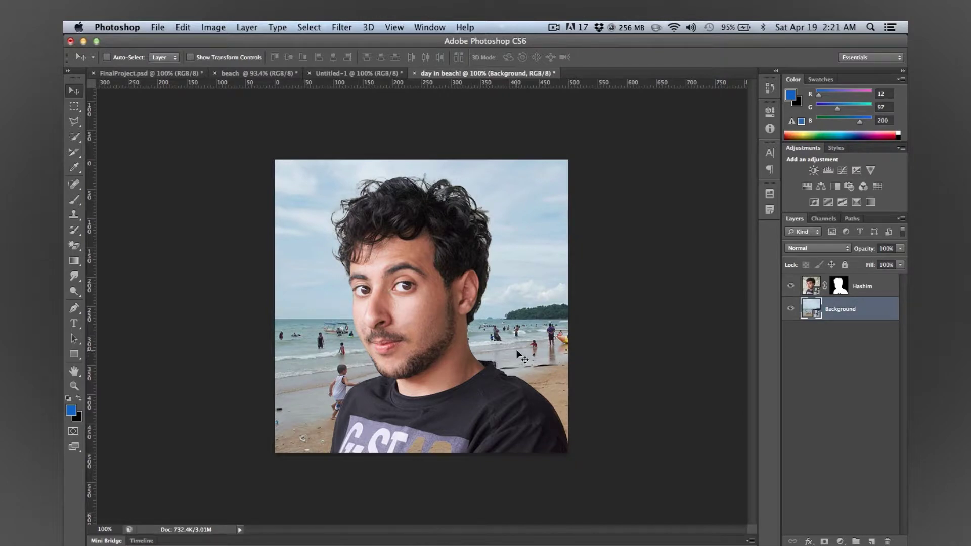
drag(494, 363, 448, 358)
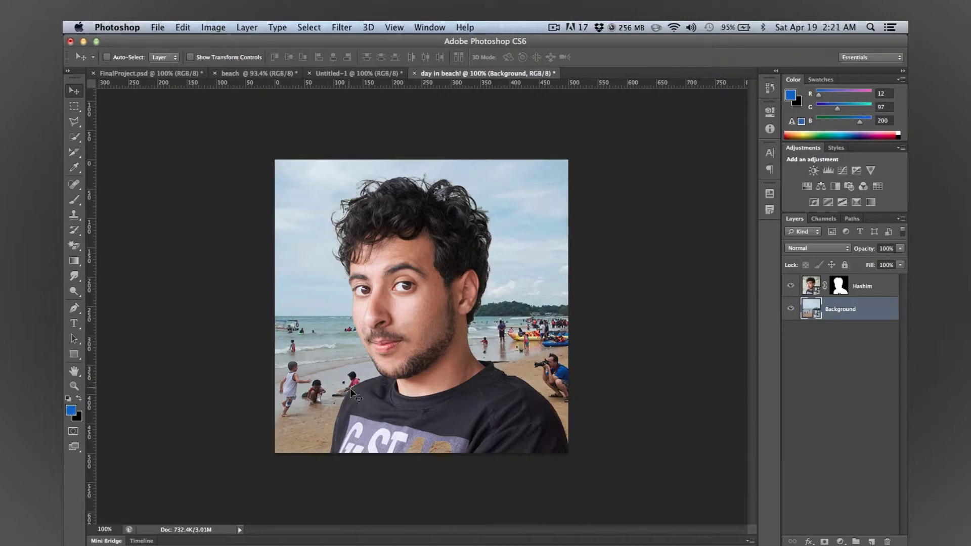
drag(348, 409, 379, 410)
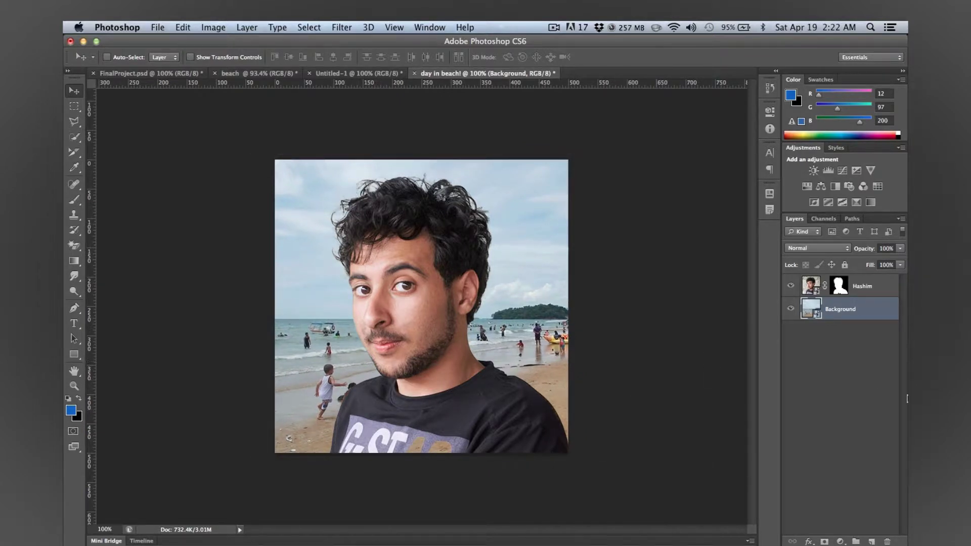
click(846, 391)
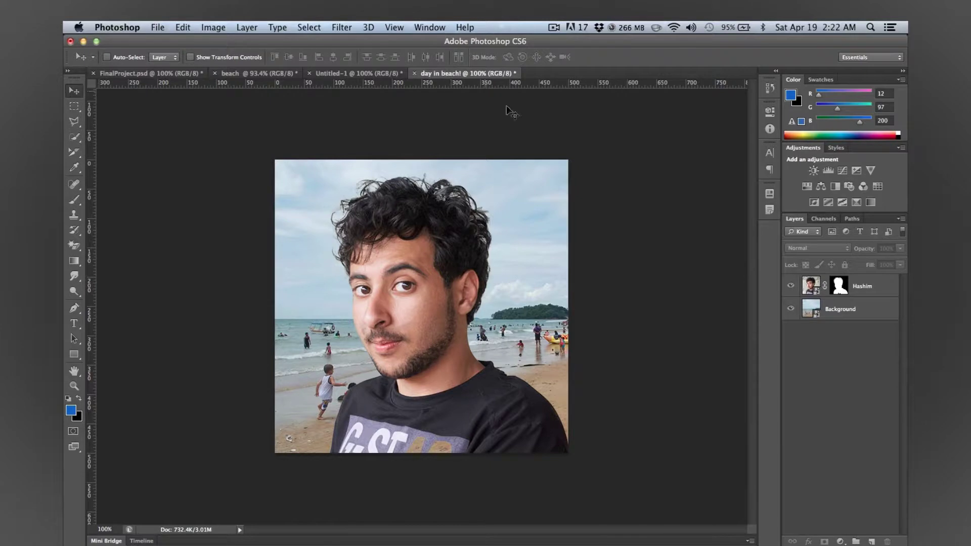
click(872, 541)
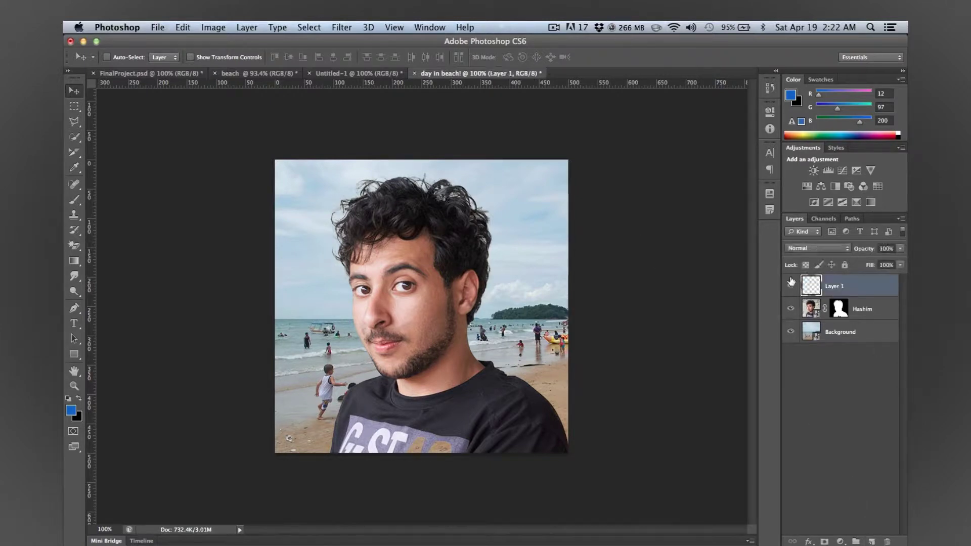
click(404, 30)
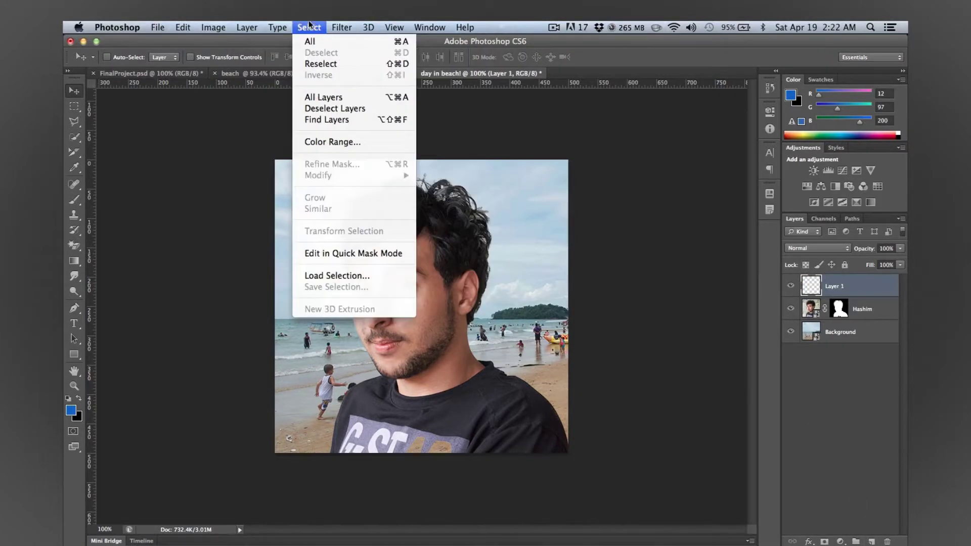
click(349, 26)
key(Delete)
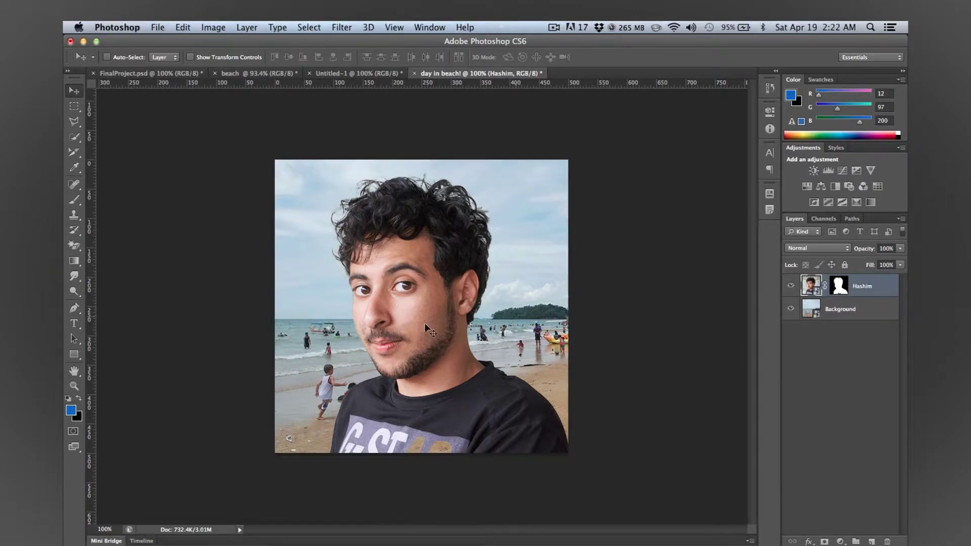
Draw a blue circle about 18 px across with the Ellipse Tool over the man's left-hand eye in the image.
click(75, 360)
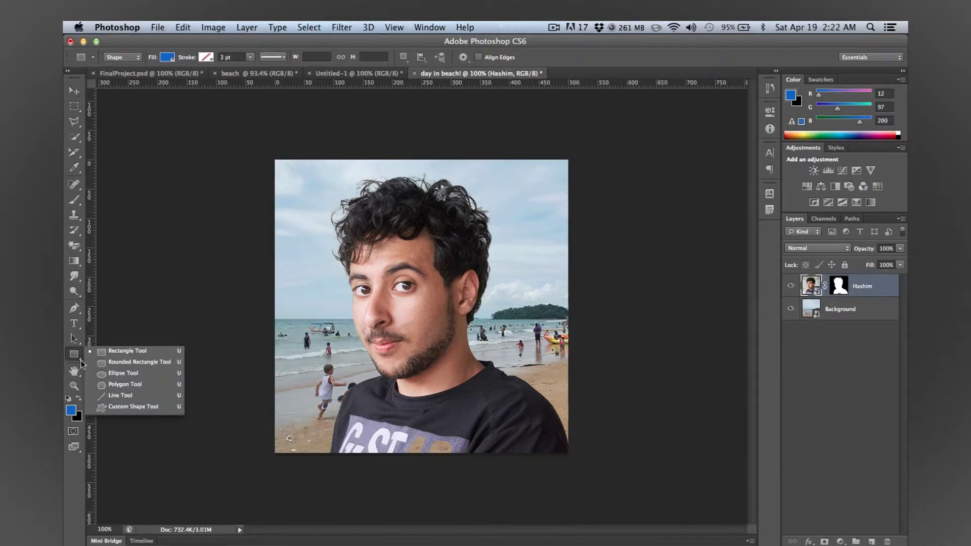
click(109, 374)
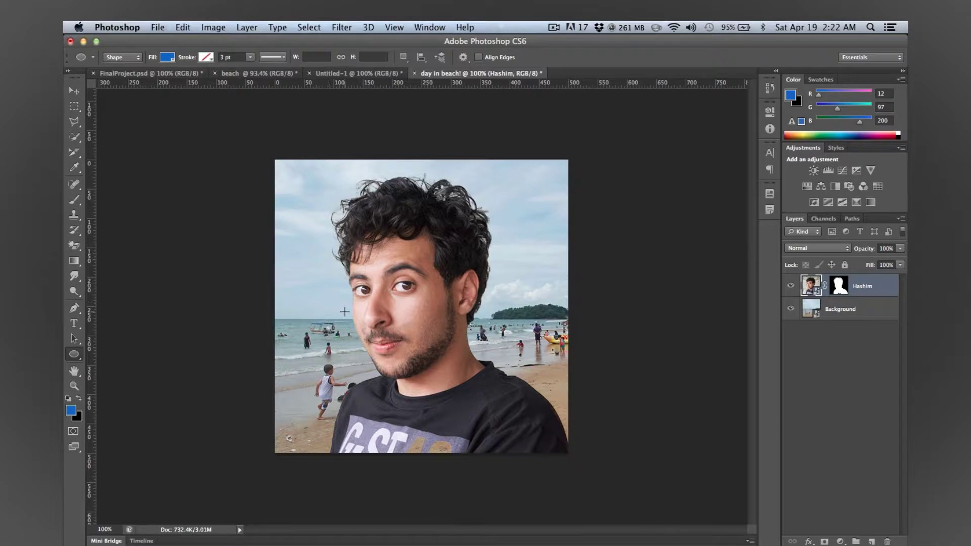
drag(329, 284, 378, 309)
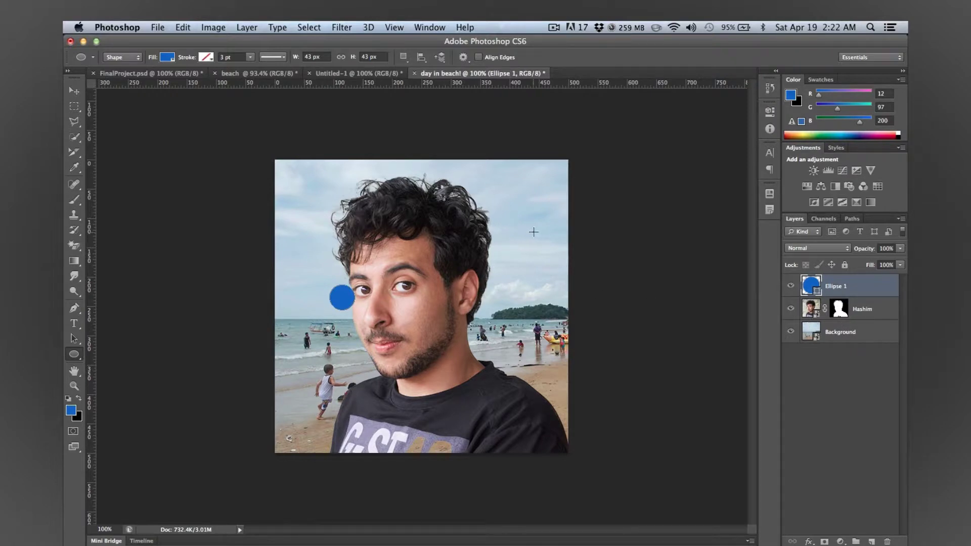
key(super+z)
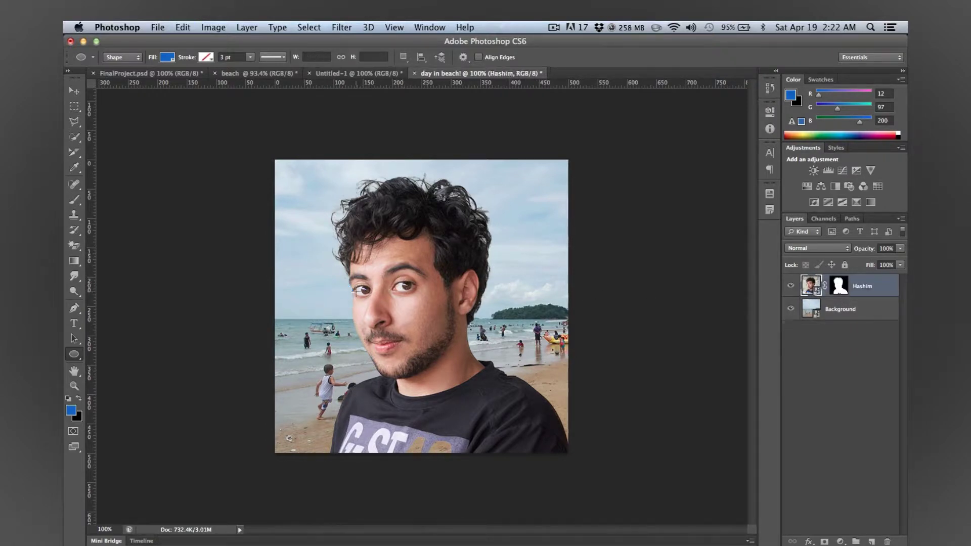
drag(359, 286, 369, 295)
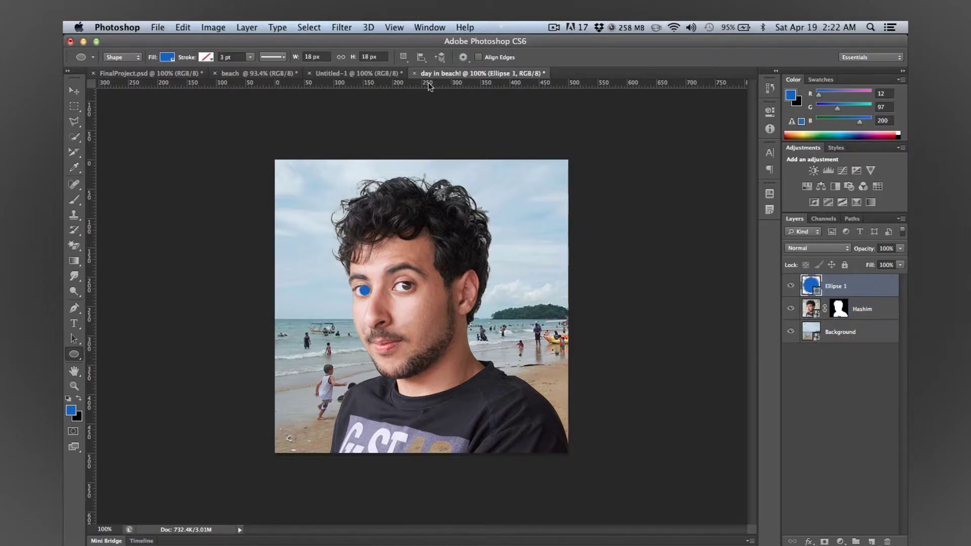
click(171, 59)
click(171, 58)
Duplicate the blue circle layer and move the copy over the man's other eye.
key(super+j)
click(74, 89)
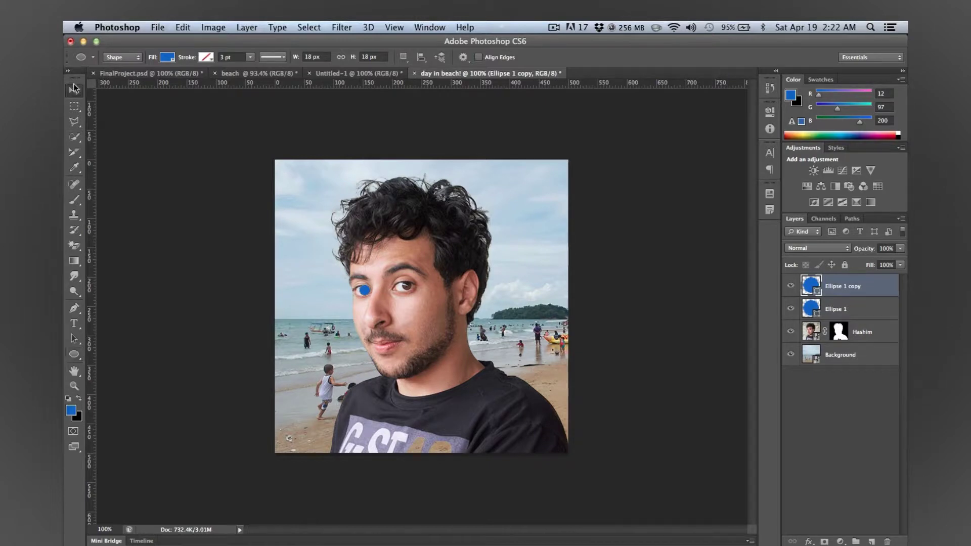
drag(359, 294, 400, 290)
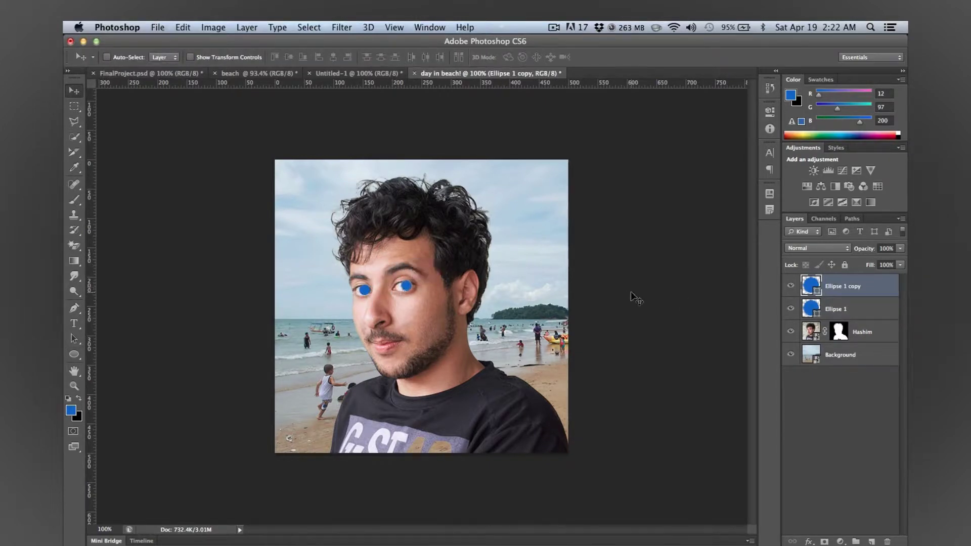
Change the fill color of the copied circle to orange and deselect its layer.
double_click(812, 284)
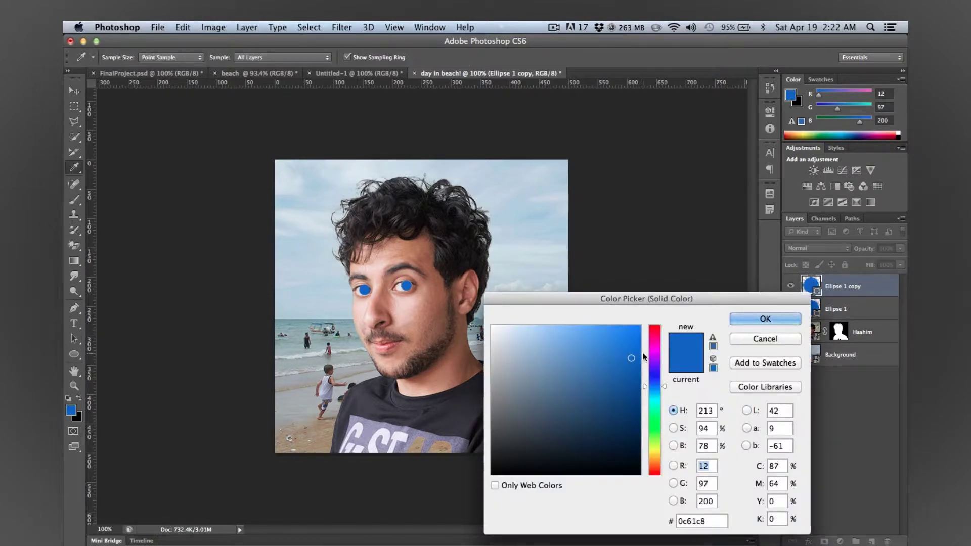
click(660, 436)
drag(660, 436, 664, 463)
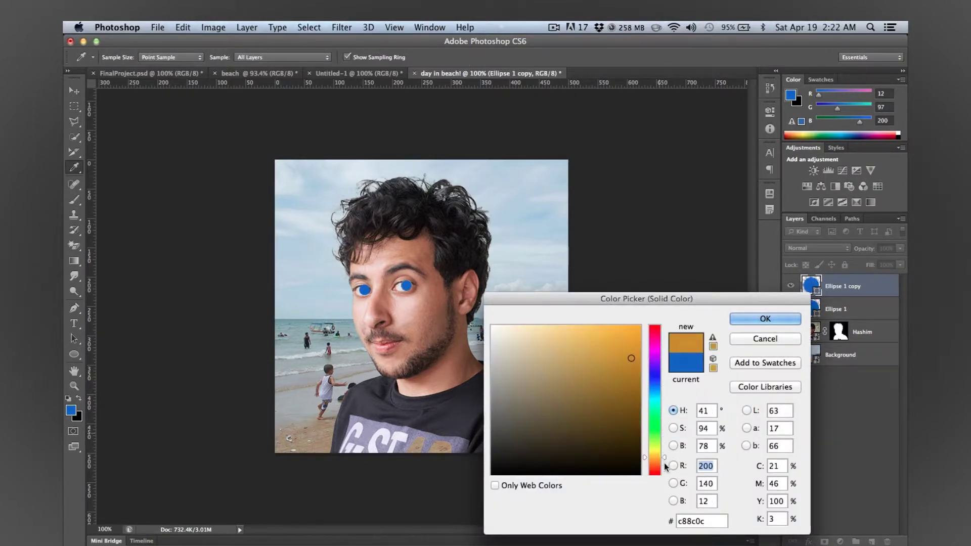
click(779, 319)
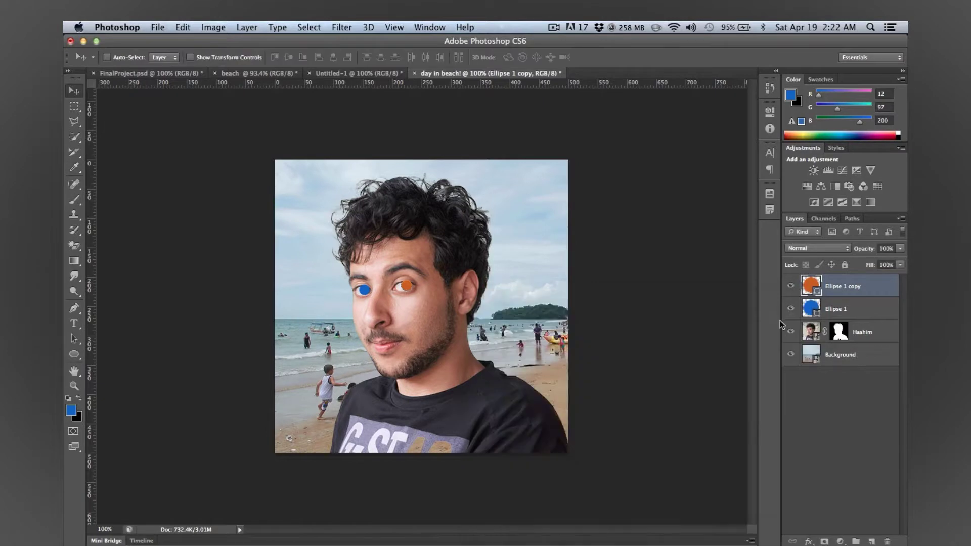
click(820, 430)
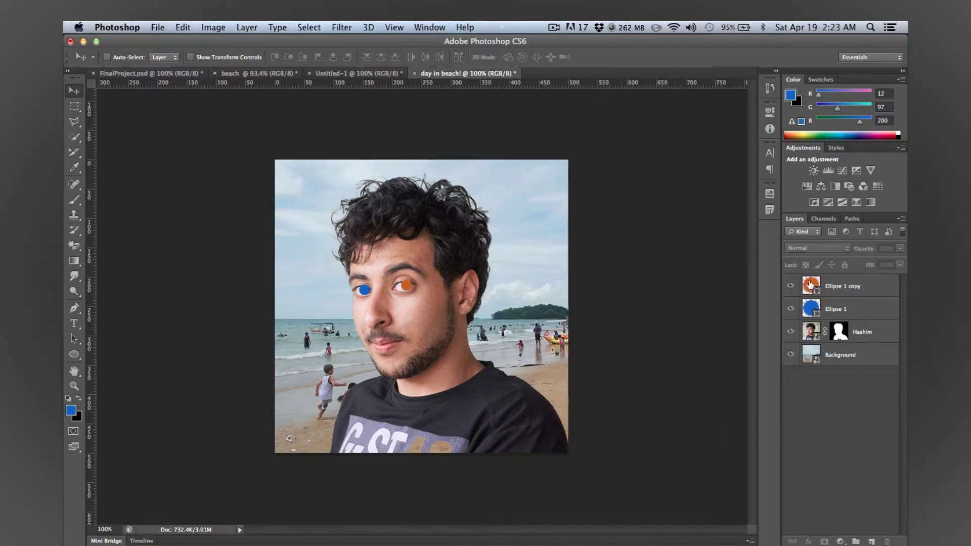
Rasterize the orange circle layer, Ellipse 1 copy, and apply a Box Blur with a radius below 41 pixels.
click(813, 305)
click(812, 287)
click(349, 28)
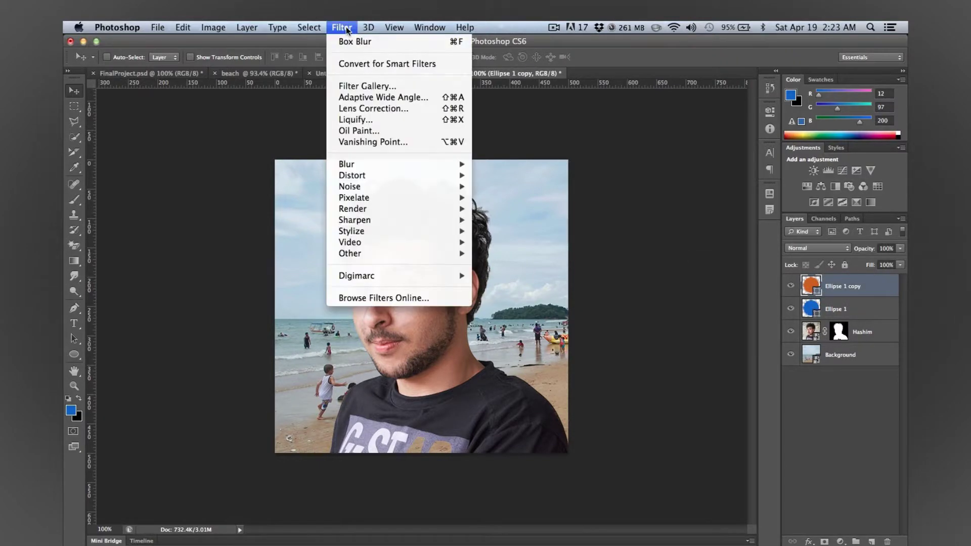
mouse_move(370, 162)
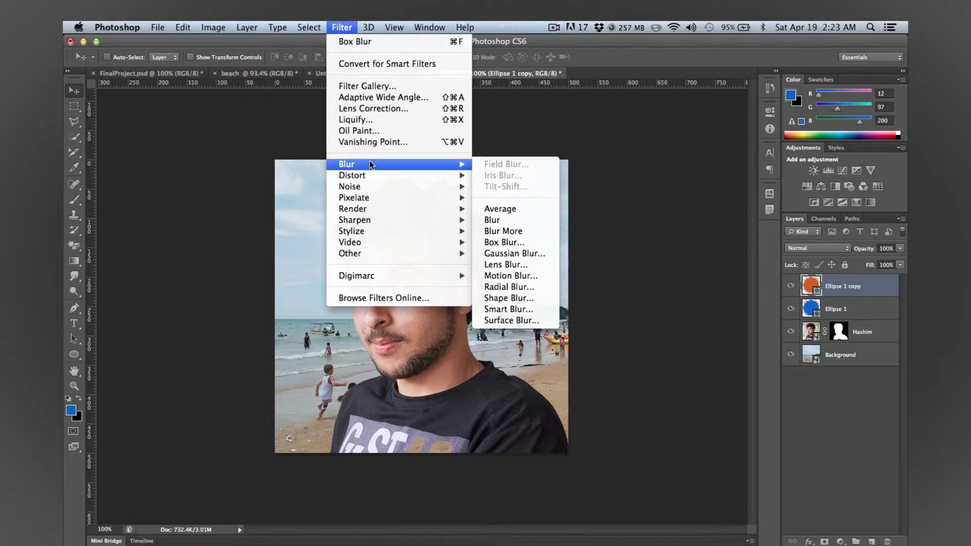
click(516, 242)
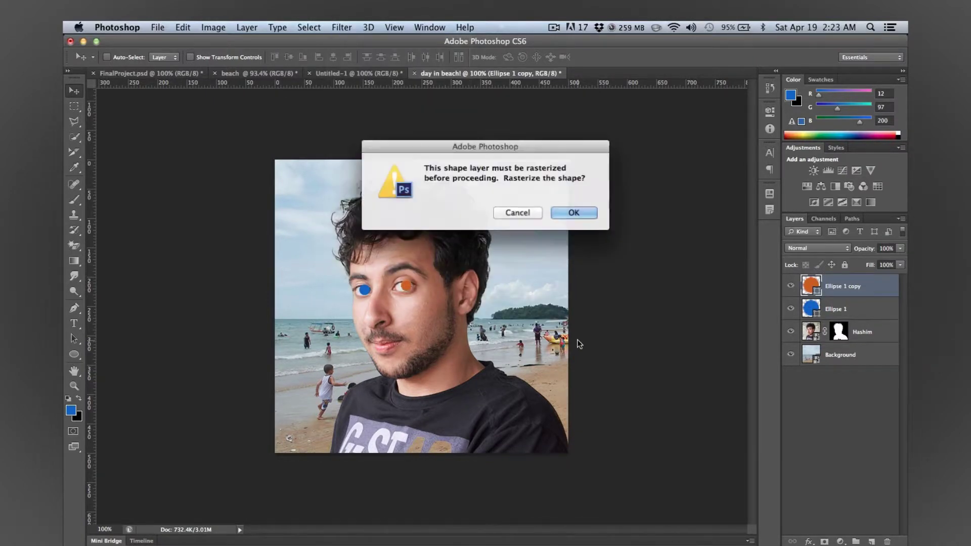
click(587, 213)
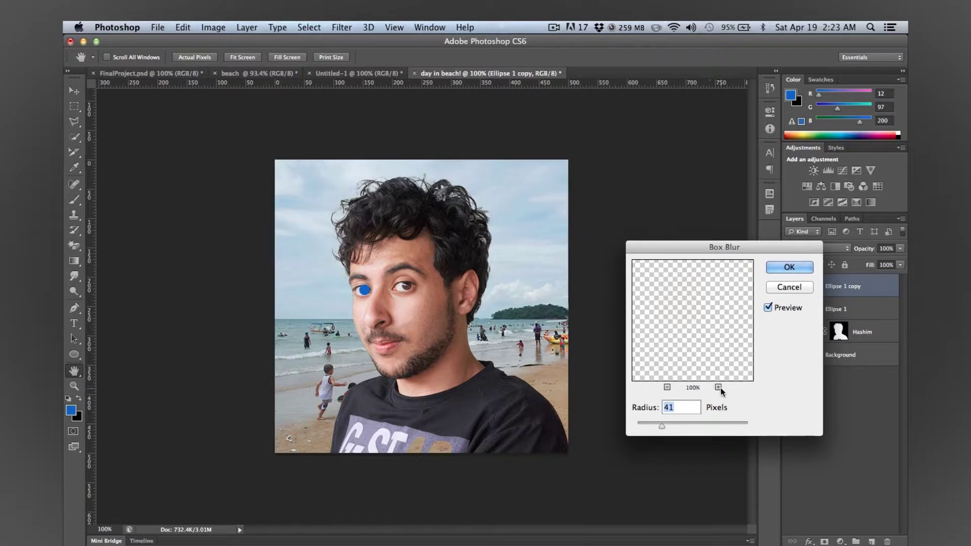
mouse_move(664, 424)
mouse_down()
mouse_move(682, 423)
mouse_move(635, 416)
mouse_move(649, 412)
mouse_move(648, 423)
mouse_up()
click(781, 273)
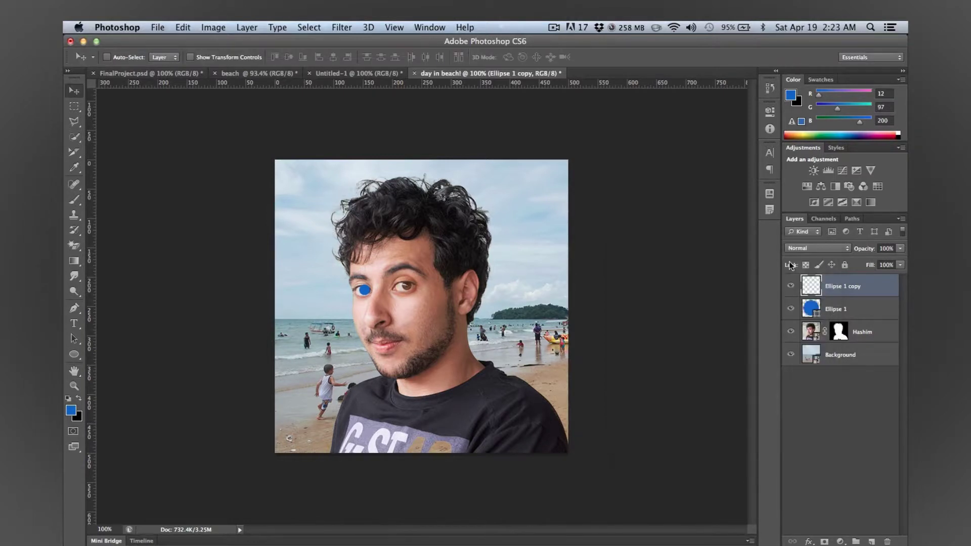
Repeat the same Box Blur on the blue circle layer, Ellipse 1, rasterizing its shape.
click(828, 312)
click(349, 27)
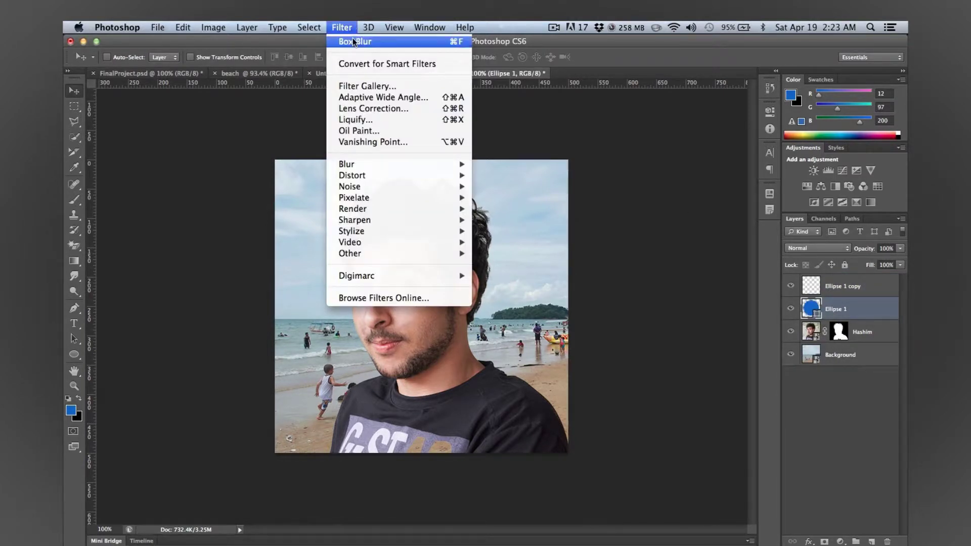
click(353, 38)
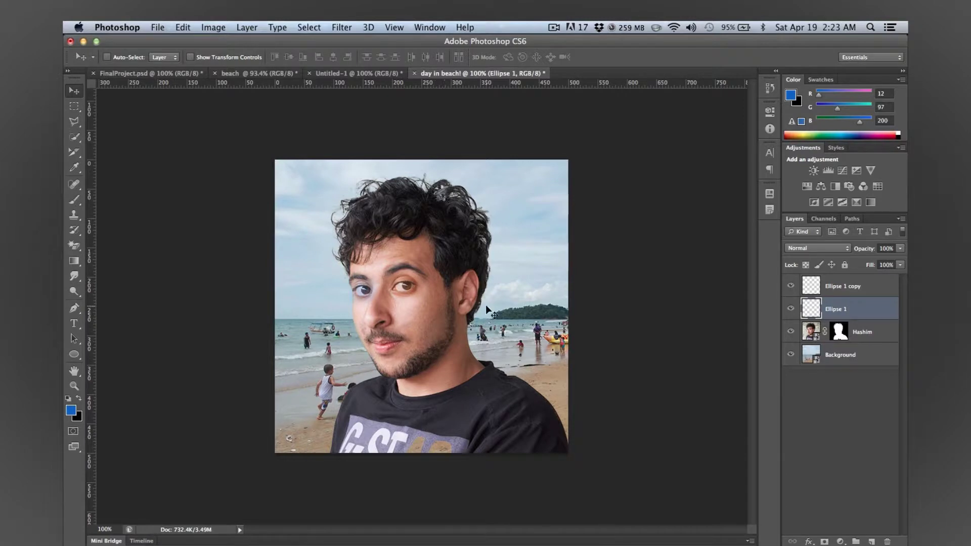
Enlarge the blurred orange circle with Free Transform until its glow spreads over the lower-right part of the image.
click(852, 287)
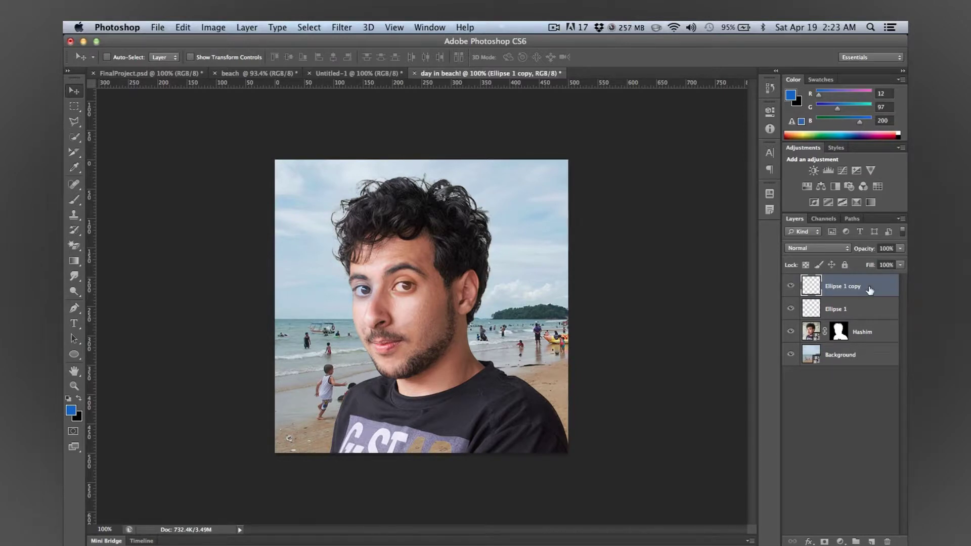
key(super+t)
drag(423, 301, 748, 440)
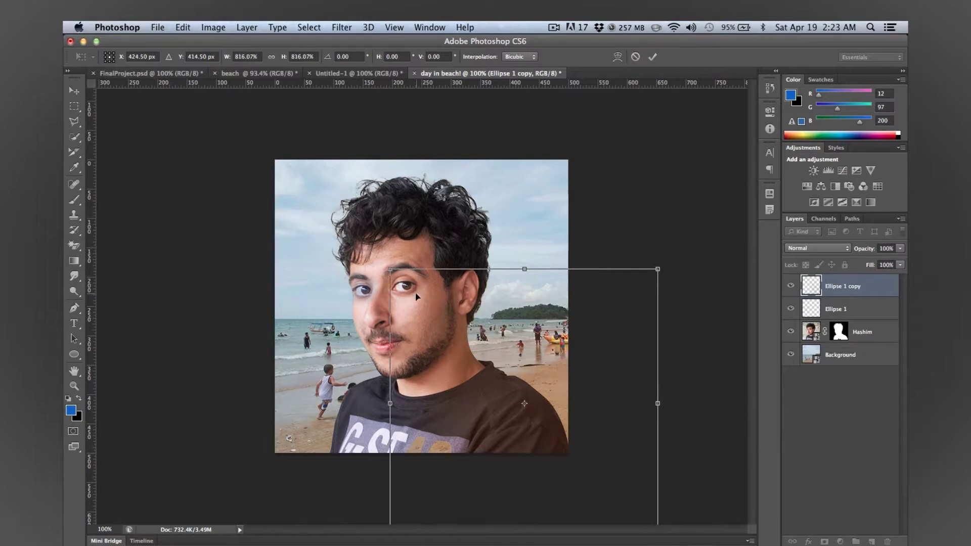
drag(387, 269, 330, 208)
key(Return)
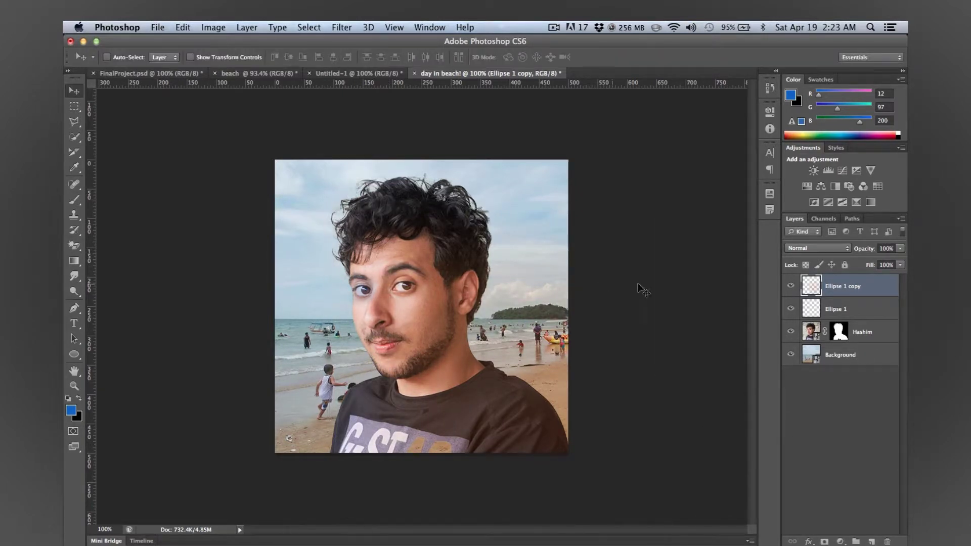
Enlarge the blurred blue circle on Ellipse 1 so its glow covers the left side of the image and the man.
click(849, 309)
key(ctrl+t)
drag(349, 306, 193, 463)
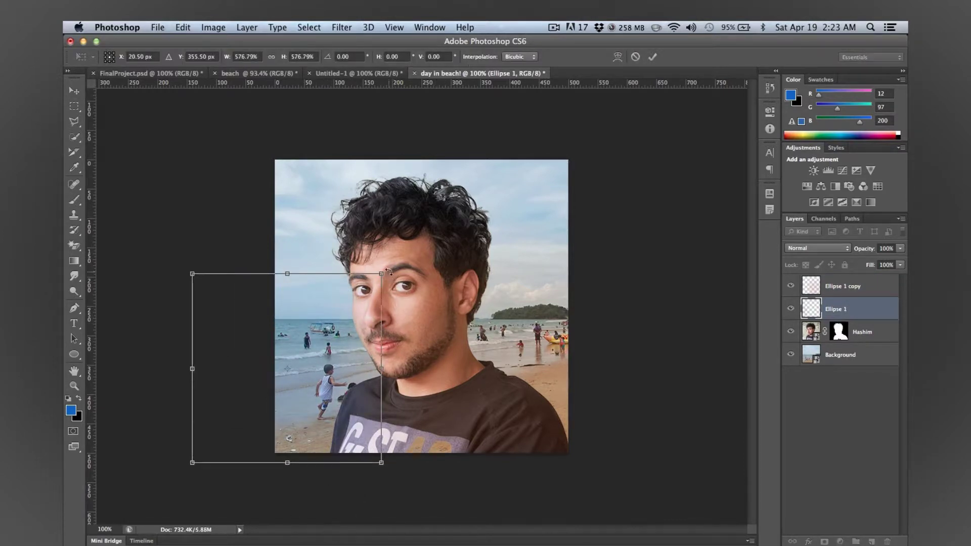
drag(380, 274, 515, 140)
key(Return)
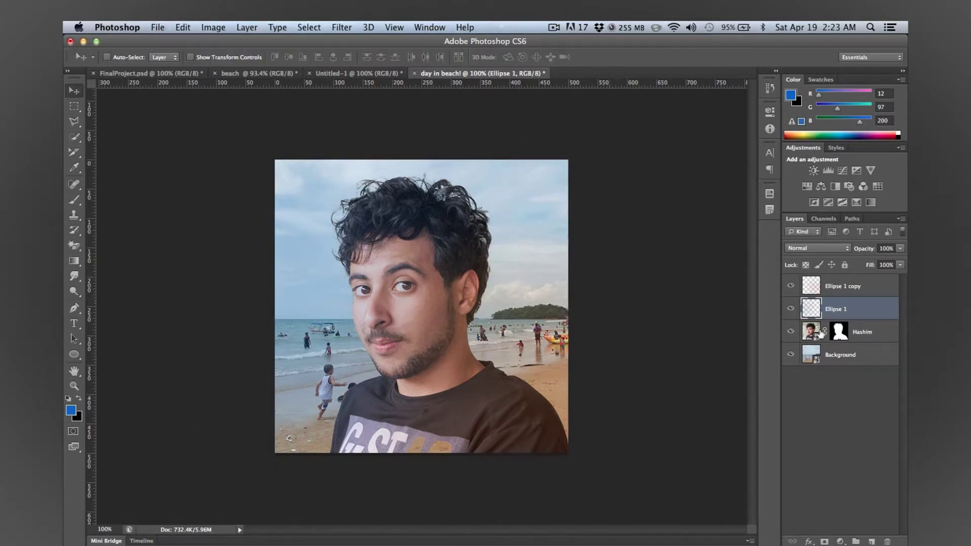
Toggle the visibility of both glow layers off and on to compare their effect, and select Ellipse 1 copy.
click(790, 286)
click(791, 287)
click(790, 309)
click(791, 309)
click(842, 286)
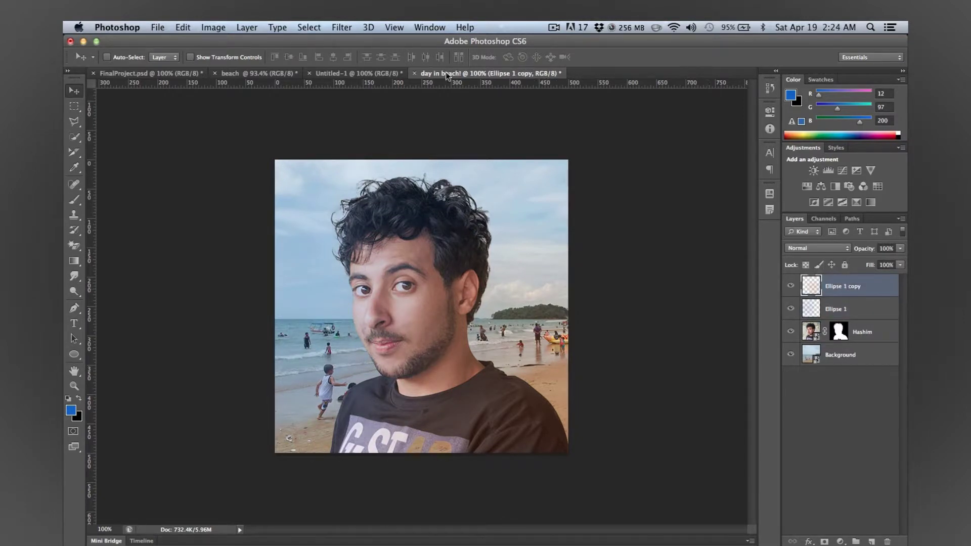
Switch to the Untitled-1 document, check test layer by toggling its visibility, and nudge its green square slightly down.
click(353, 72)
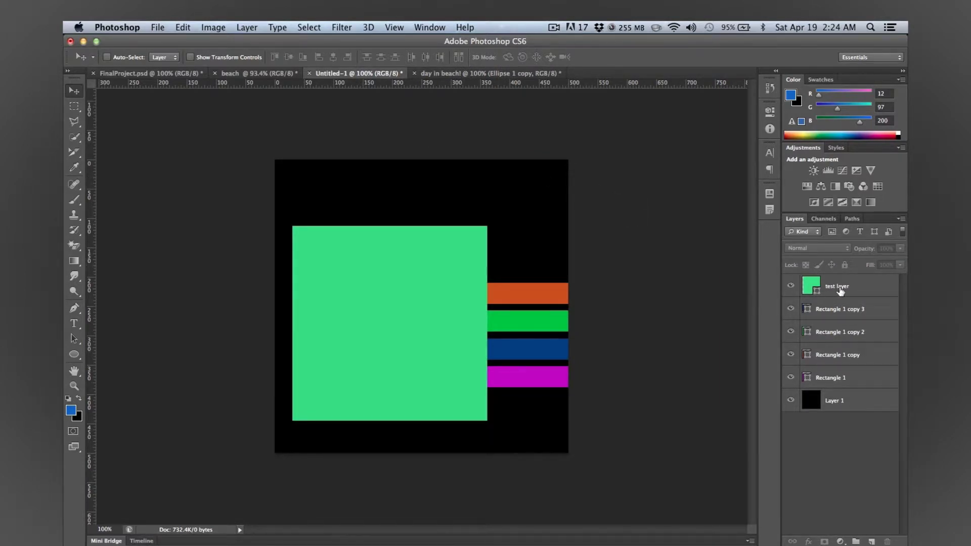
click(863, 287)
click(791, 288)
click(792, 288)
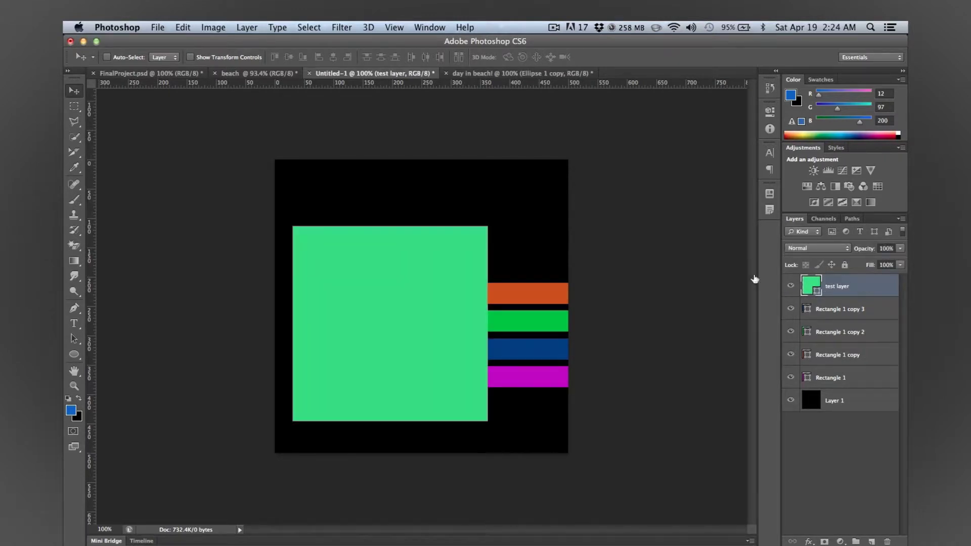
mouse_move(407, 308)
mouse_down()
mouse_move(446, 286)
mouse_move(408, 321)
mouse_move(407, 312)
mouse_up()
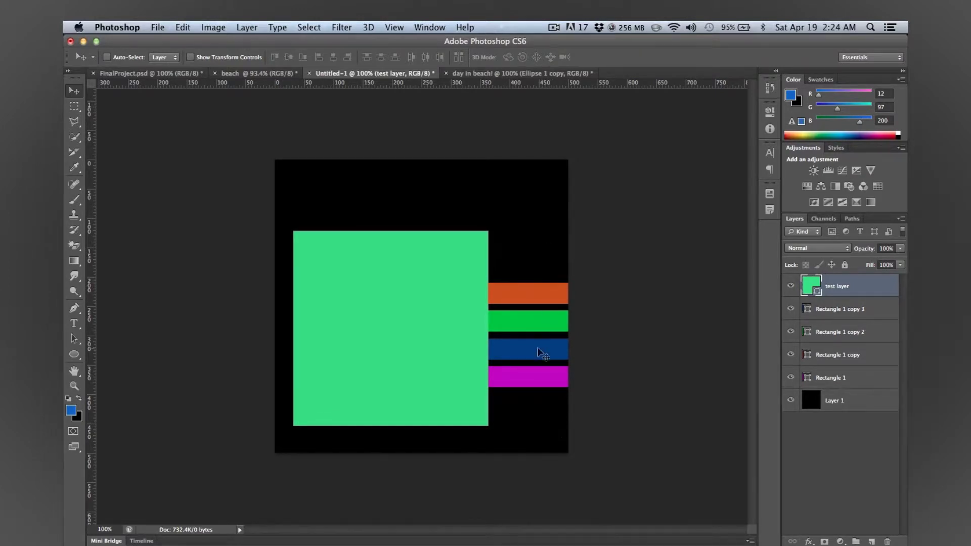
Set the blend mode of test layer to Multiply and nudge its square slightly downward over the colored bars.
click(804, 249)
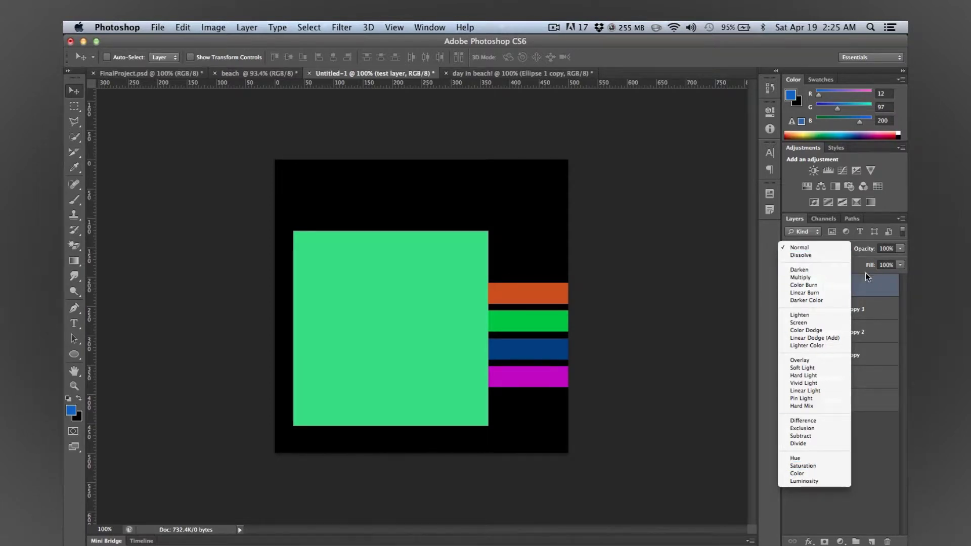
click(807, 278)
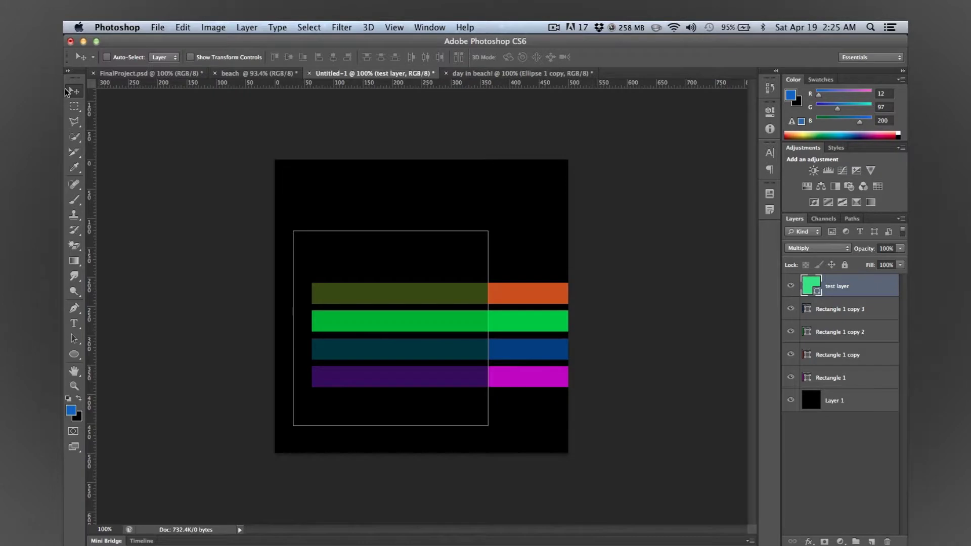
mouse_move(446, 358)
mouse_down()
mouse_move(541, 351)
mouse_move(439, 352)
mouse_move(447, 373)
mouse_move(521, 326)
mouse_move(462, 323)
mouse_move(436, 342)
mouse_move(490, 366)
mouse_move(460, 319)
mouse_move(433, 333)
mouse_move(496, 327)
mouse_move(462, 303)
mouse_move(448, 363)
mouse_up()
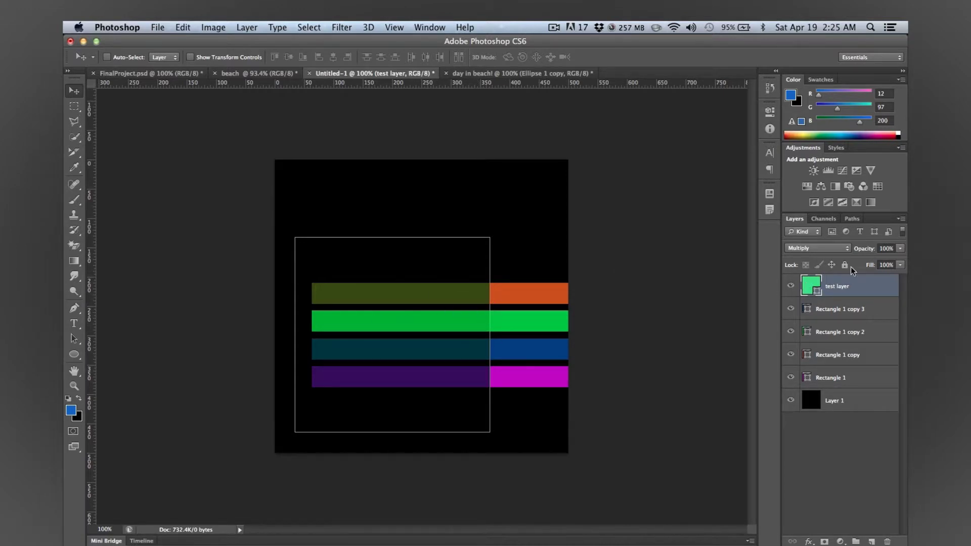
Open the fill color of test layer and try a darker green, white and black over the bars.
double_click(815, 286)
drag(591, 344, 595, 398)
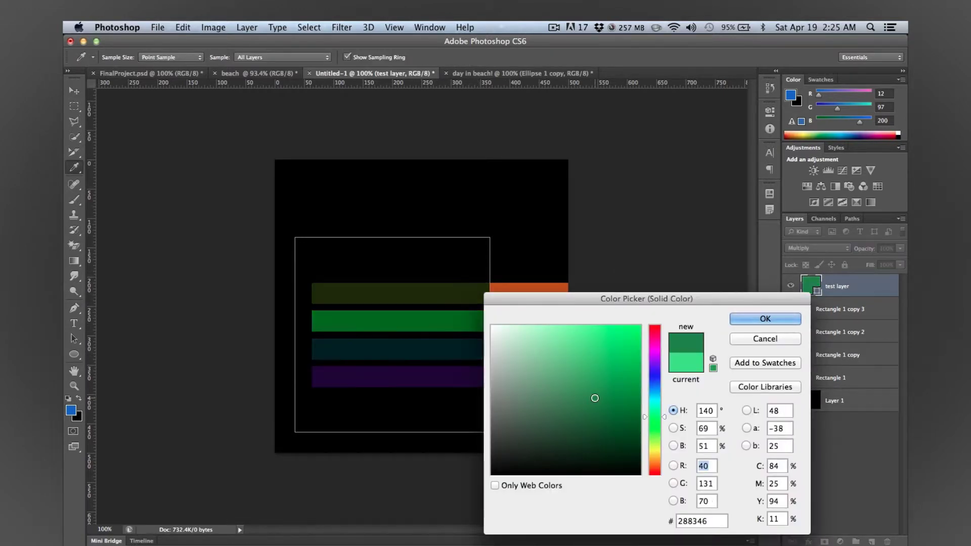
mouse_move(550, 346)
mouse_down()
mouse_move(592, 332)
mouse_move(492, 325)
mouse_move(598, 273)
mouse_up()
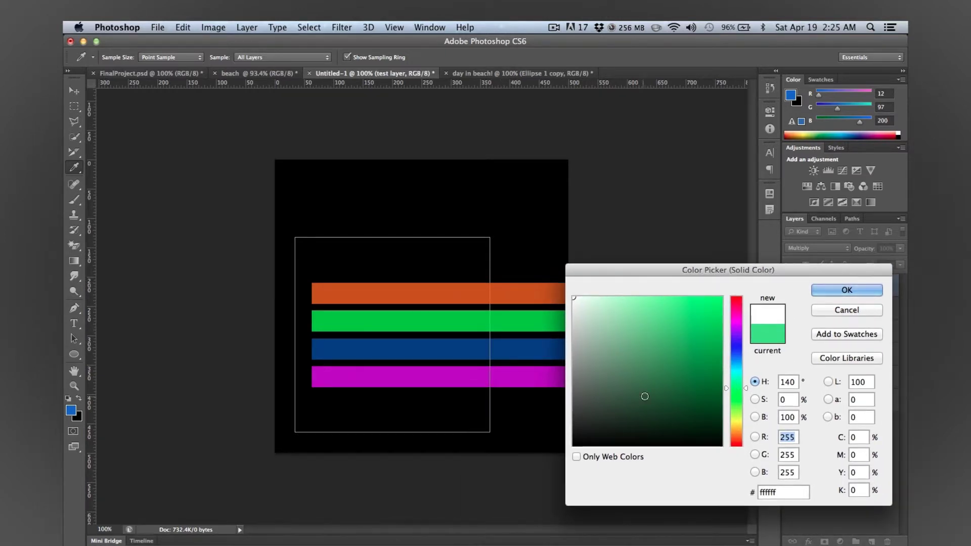
click(646, 396)
drag(646, 396, 664, 425)
drag(664, 425, 745, 461)
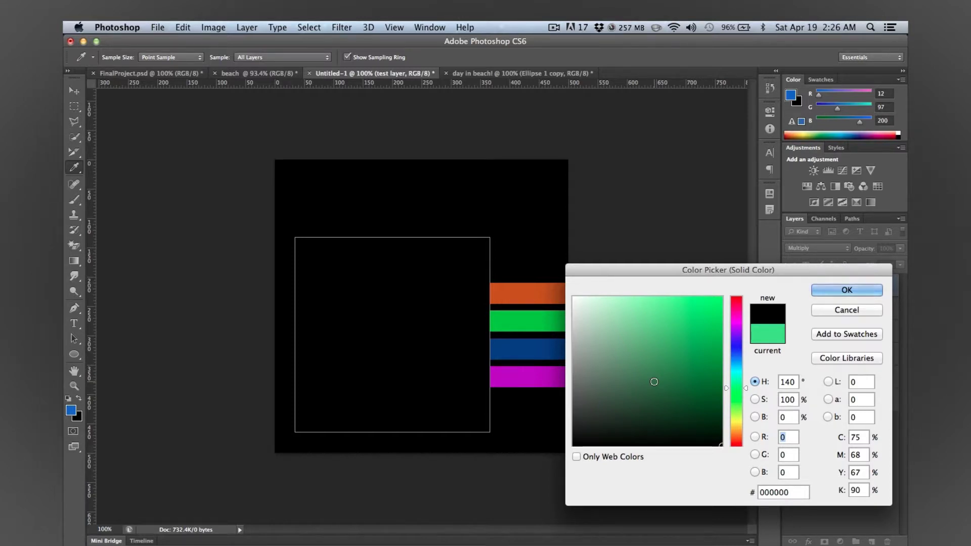
Try other hues for the test layer's fill and set it to the muted pink 994d6c.
mouse_move(654, 381)
mouse_down()
mouse_move(632, 349)
mouse_move(644, 326)
mouse_move(643, 342)
mouse_move(670, 340)
mouse_move(709, 317)
mouse_move(663, 333)
mouse_move(672, 321)
mouse_move(657, 325)
mouse_up()
click(736, 337)
click(737, 306)
click(689, 368)
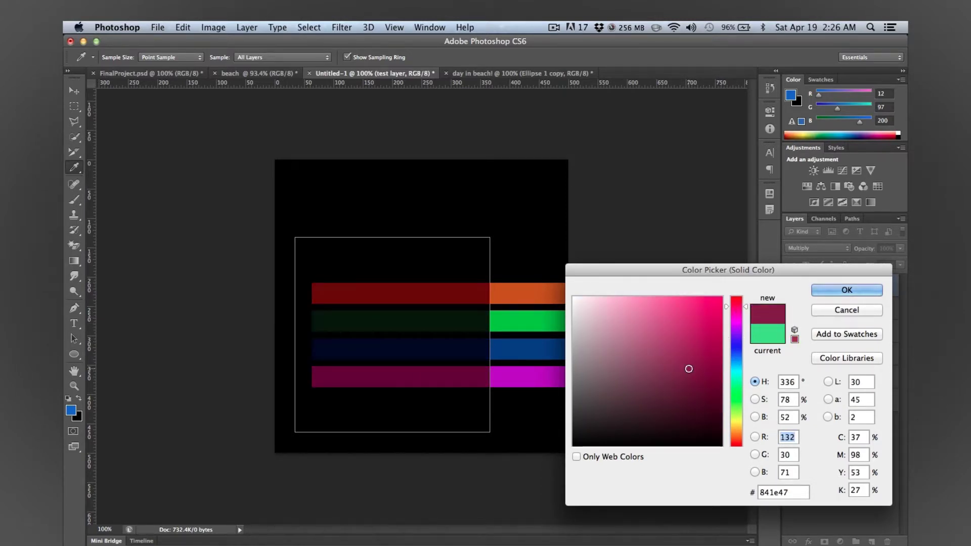
click(691, 328)
click(647, 357)
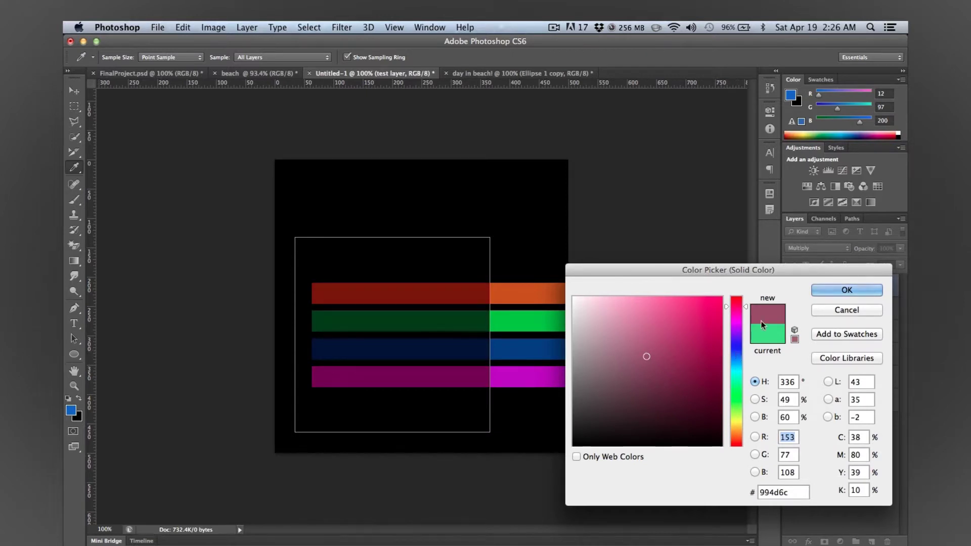
click(855, 293)
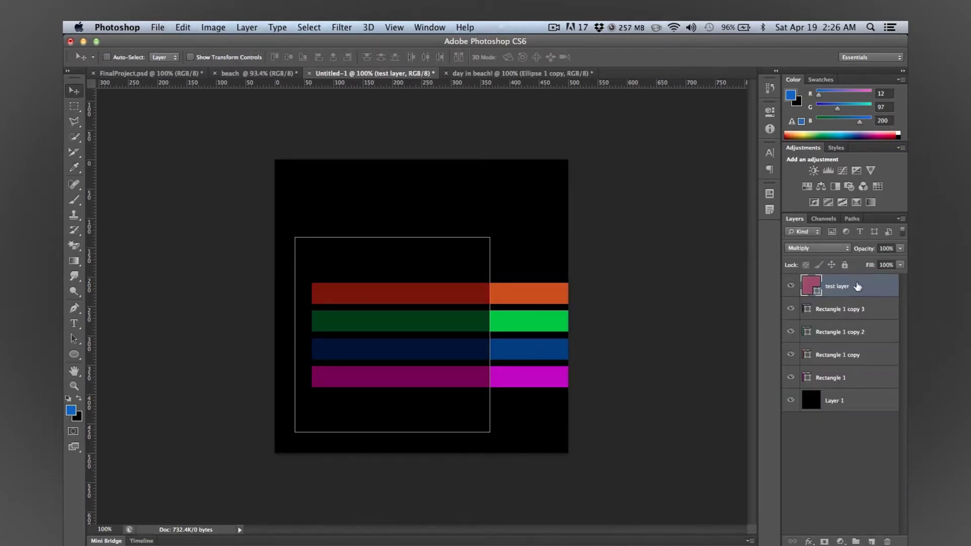
Return the test layer's blend mode to Normal for comparison, and change it to Darken.
click(820, 249)
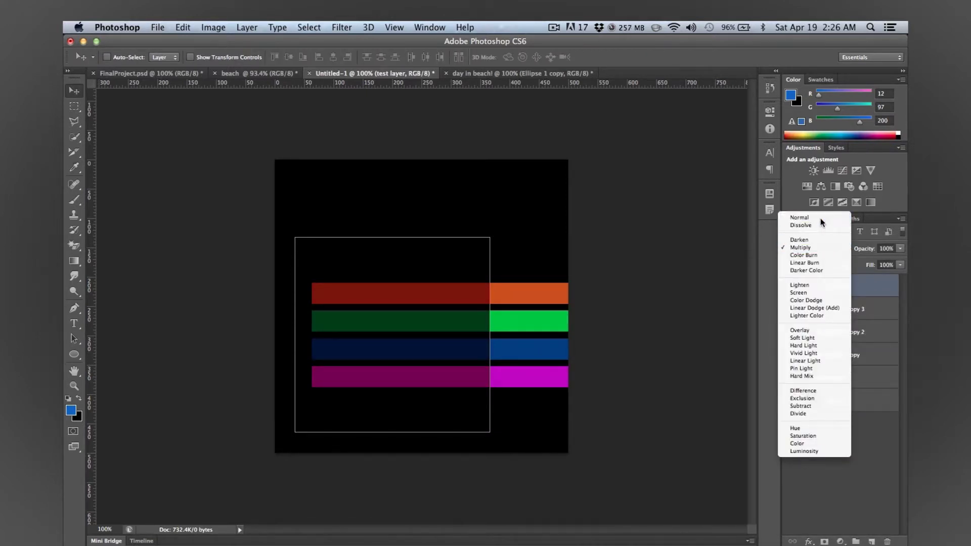
click(820, 218)
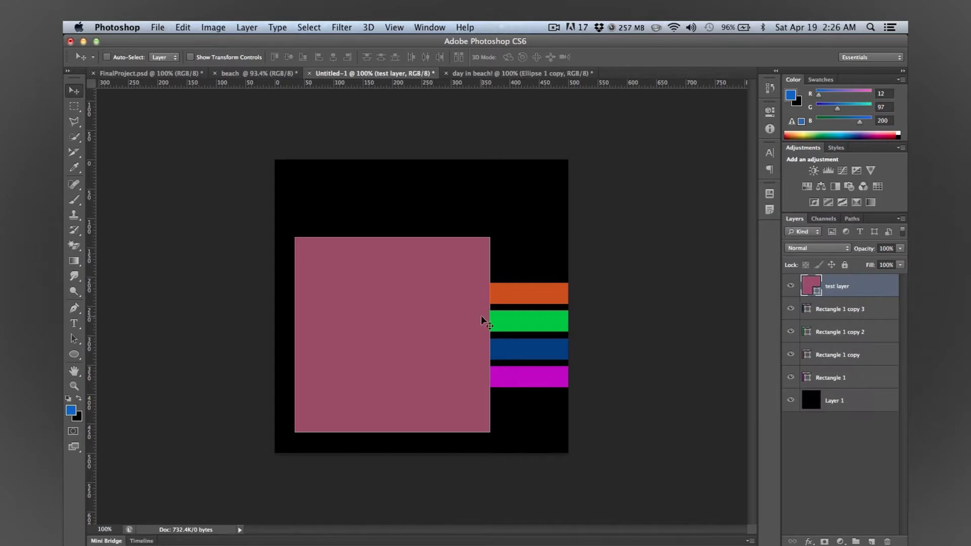
click(807, 249)
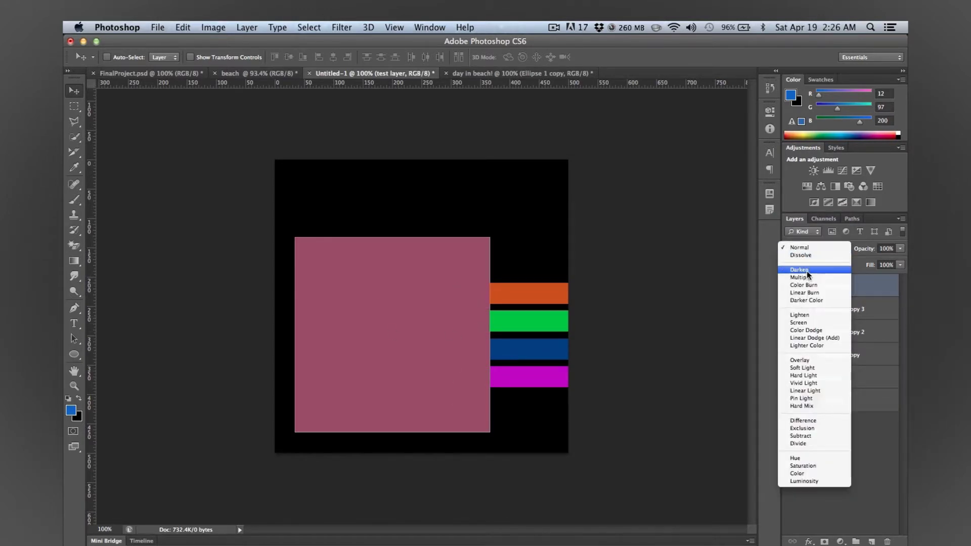
click(807, 271)
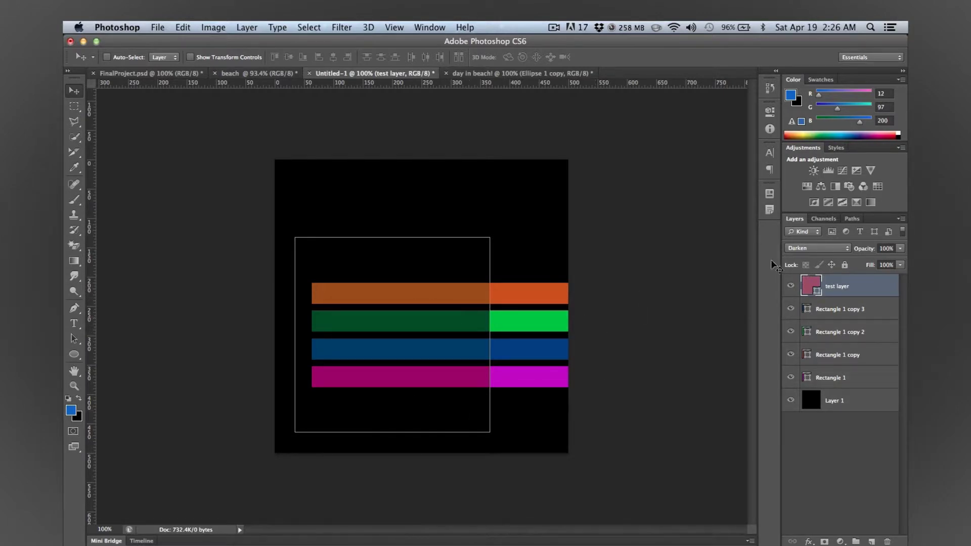
click(815, 248)
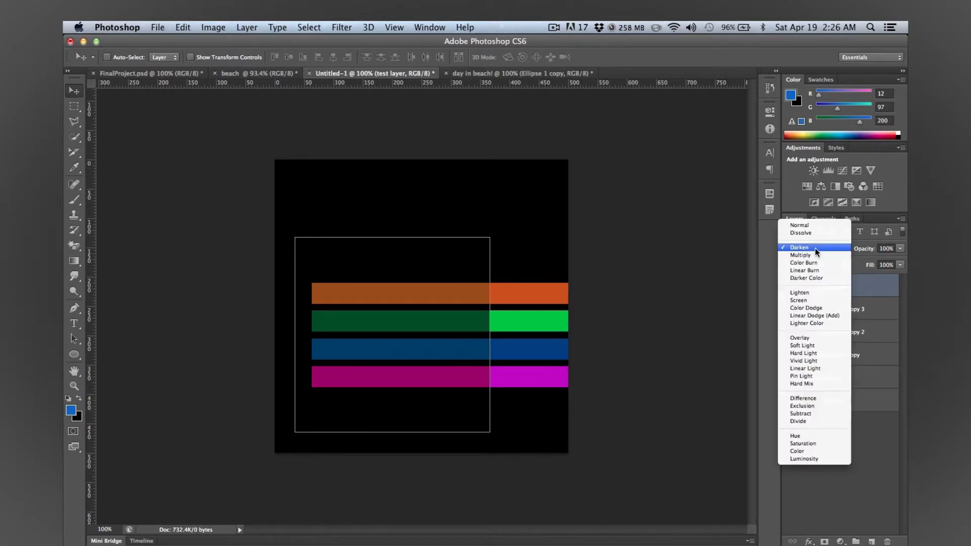
click(881, 293)
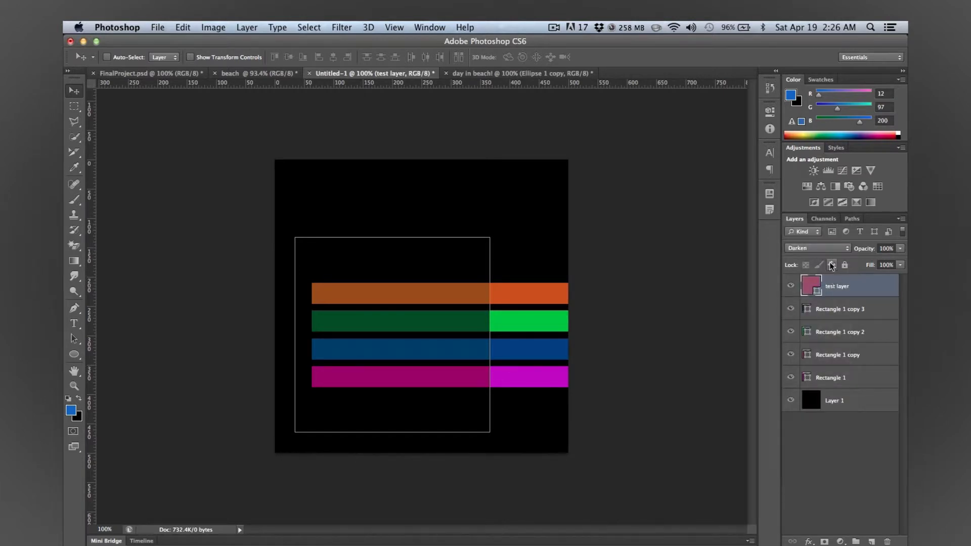
Try several fill colors on test layer, settle on purple 9862a4, and set its blend mode to Color Burn.
double_click(809, 285)
mouse_move(654, 330)
mouse_down()
mouse_move(689, 319)
mouse_move(613, 316)
mouse_move(646, 345)
mouse_move(715, 314)
mouse_move(738, 329)
mouse_move(738, 376)
mouse_up()
mouse_move(711, 312)
mouse_down()
mouse_move(614, 318)
mouse_move(720, 401)
mouse_up()
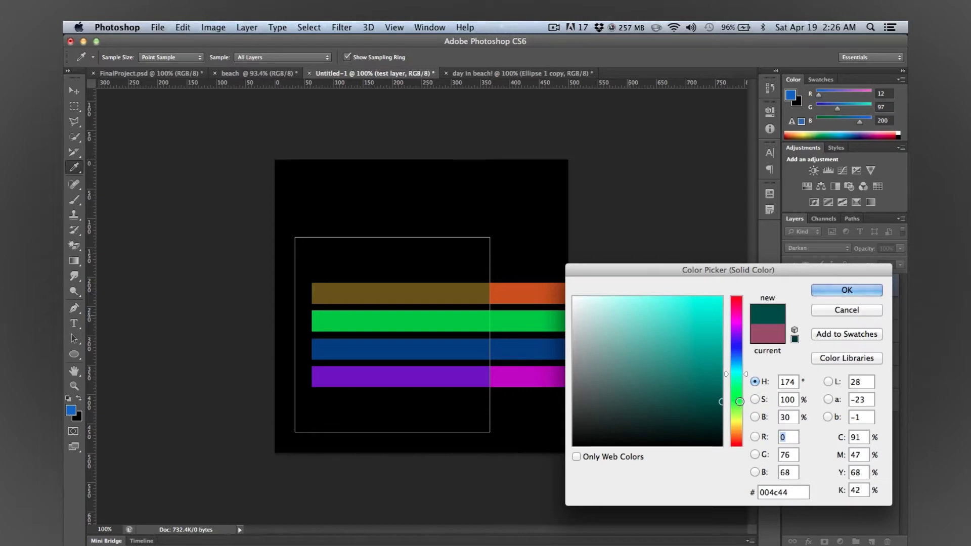
click(739, 380)
drag(739, 367, 740, 328)
mouse_move(688, 353)
mouse_down()
mouse_move(702, 342)
mouse_move(634, 348)
mouse_up()
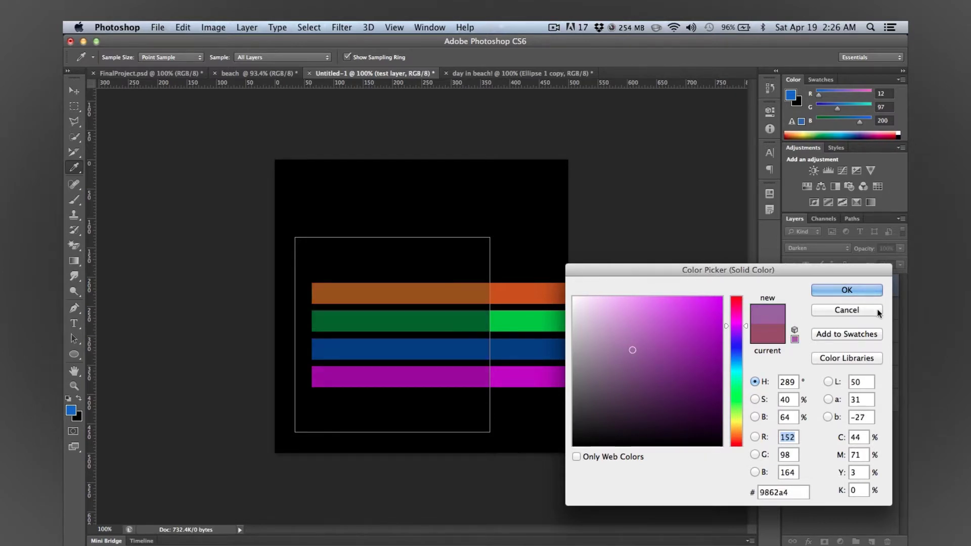
click(862, 295)
click(818, 248)
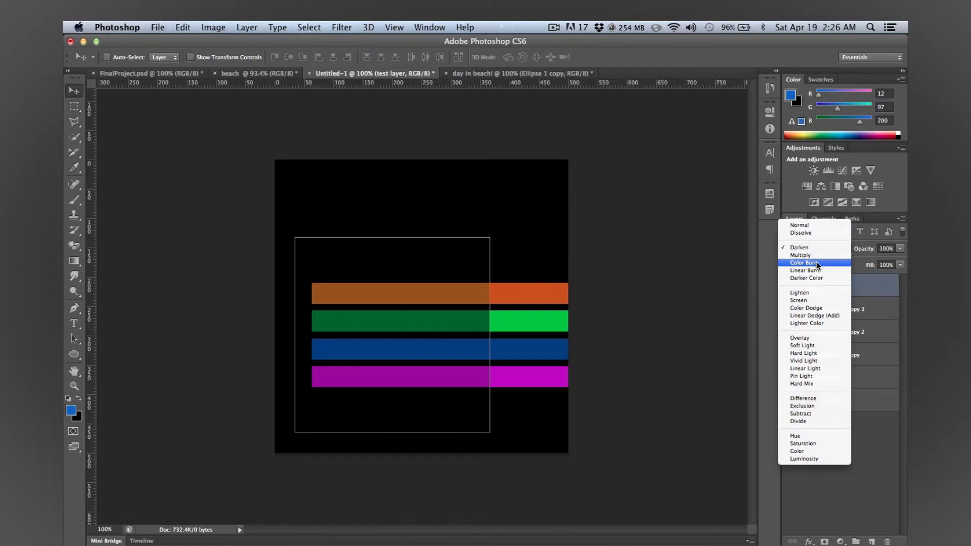
click(816, 262)
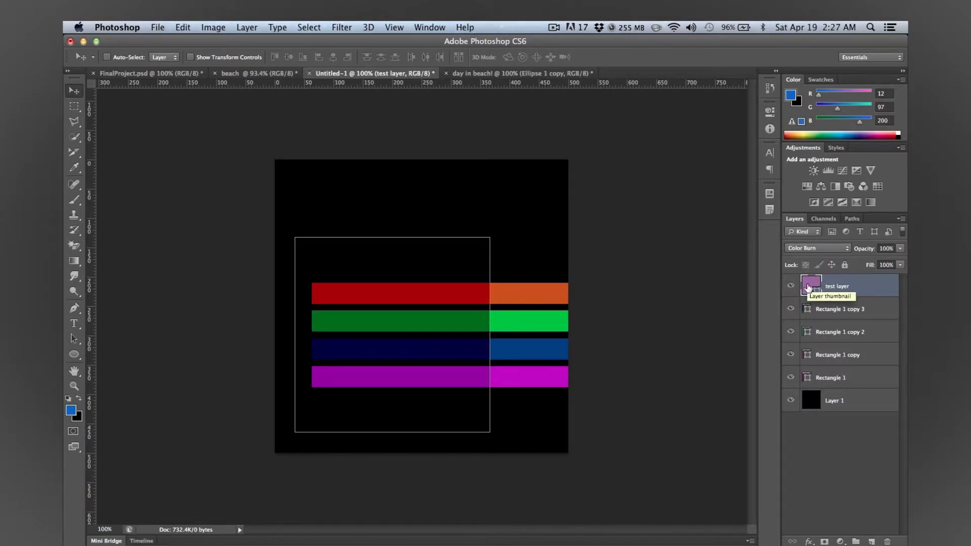
Try darker purples such as 6a3675 for test layer's fill in Color Burn mode and set it to 94619f.
double_click(808, 287)
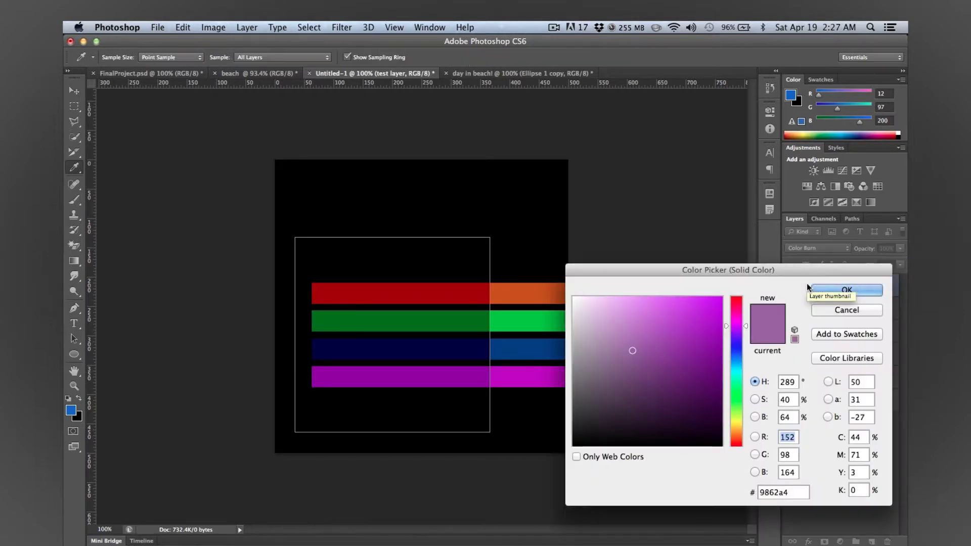
drag(636, 348, 679, 357)
click(653, 377)
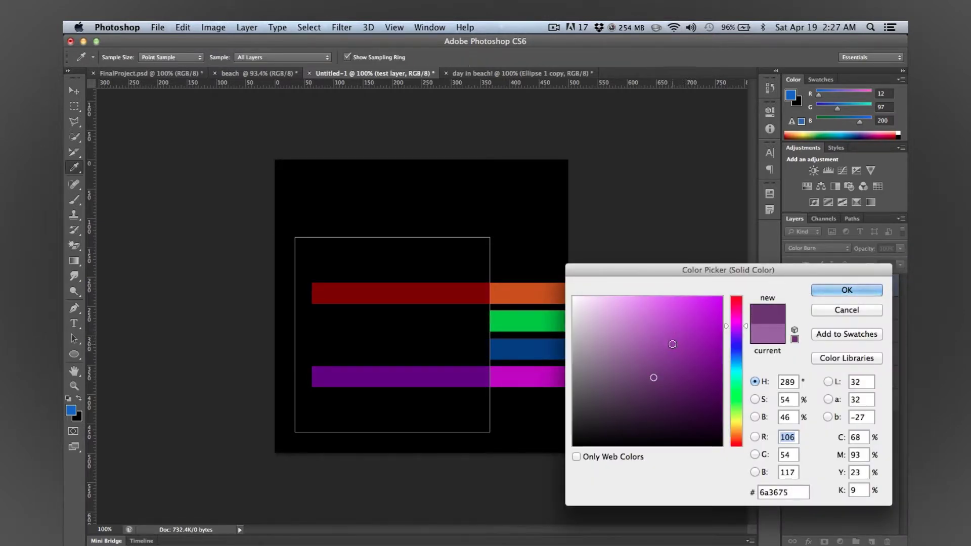
click(673, 342)
click(631, 353)
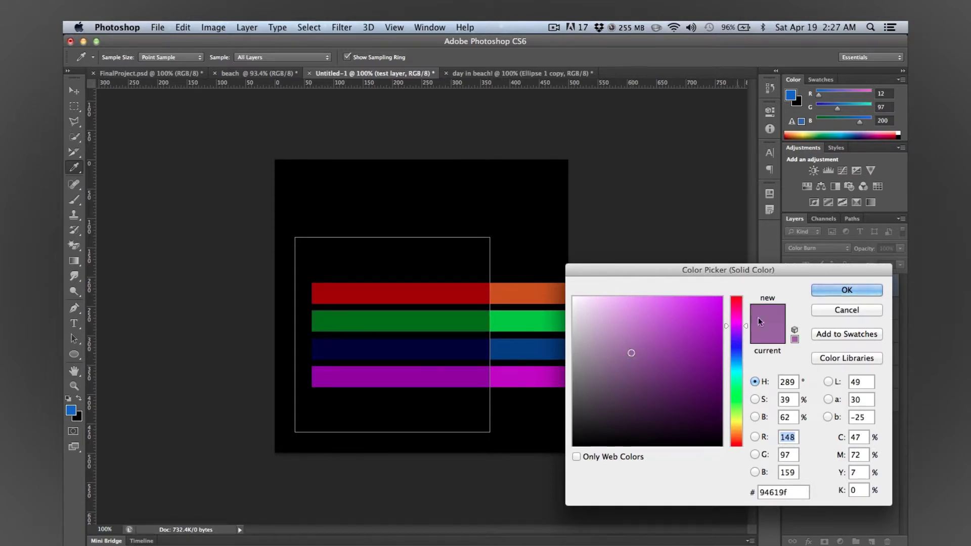
click(846, 290)
Change test layer's blend mode to Linear Burn and set its fill to the vivid purple 86179e.
click(809, 248)
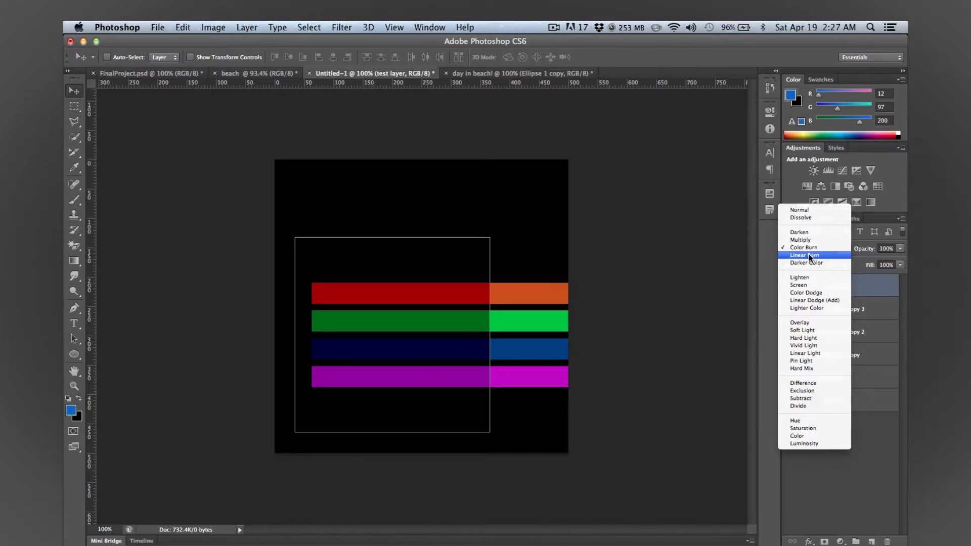
click(810, 256)
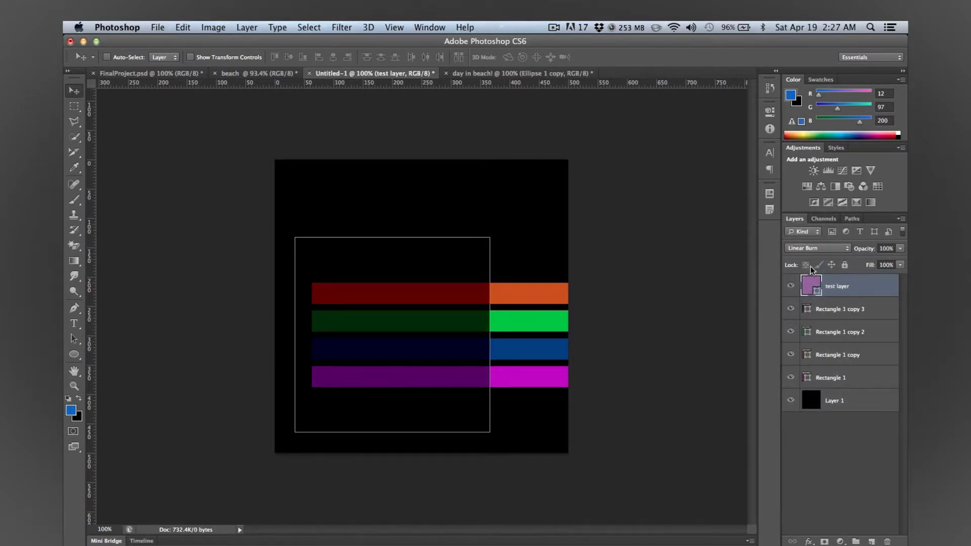
double_click(813, 284)
mouse_move(629, 351)
mouse_down()
mouse_move(685, 340)
mouse_move(696, 324)
mouse_move(701, 354)
mouse_up()
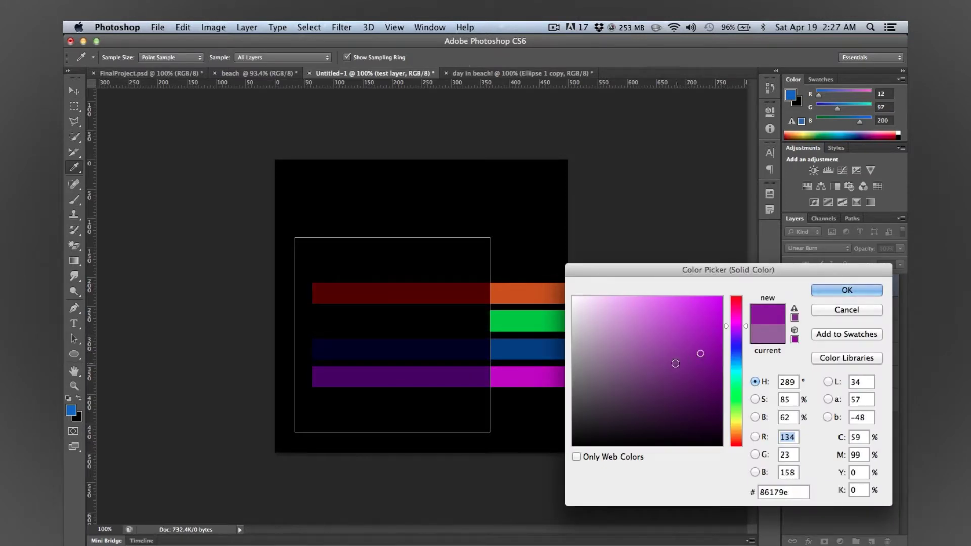
click(850, 290)
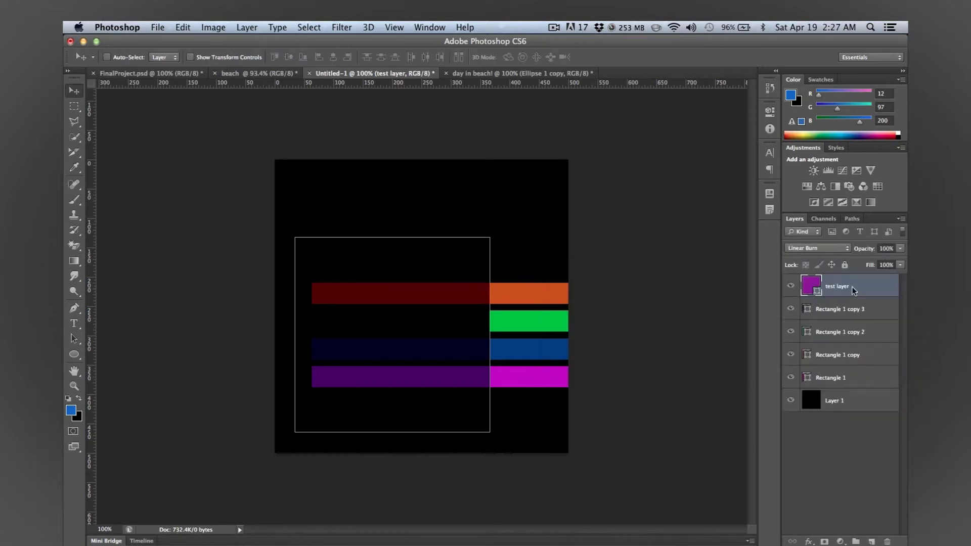
Change test layer's blend mode to Darker Color and try the lighter purple d04dec as its fill.
click(811, 247)
click(820, 254)
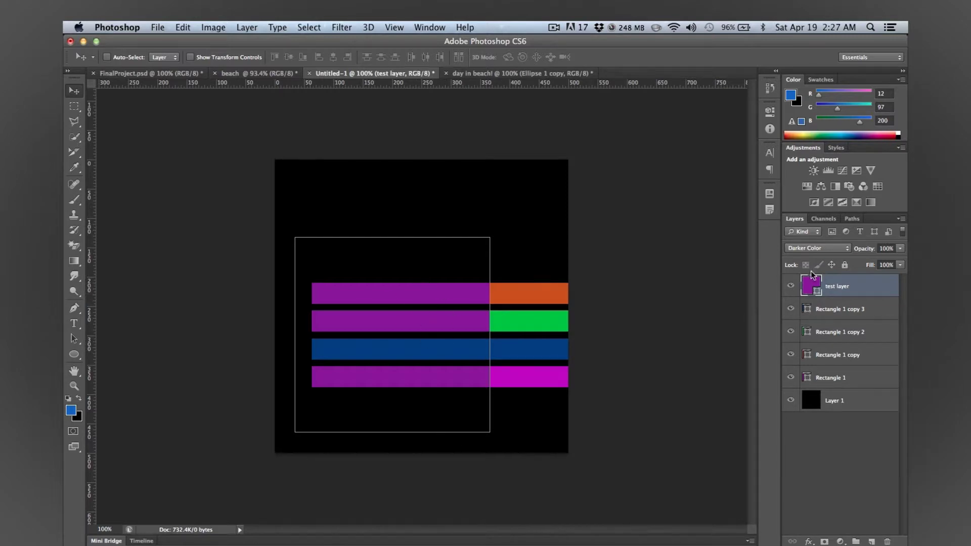
double_click(808, 287)
click(641, 349)
click(674, 307)
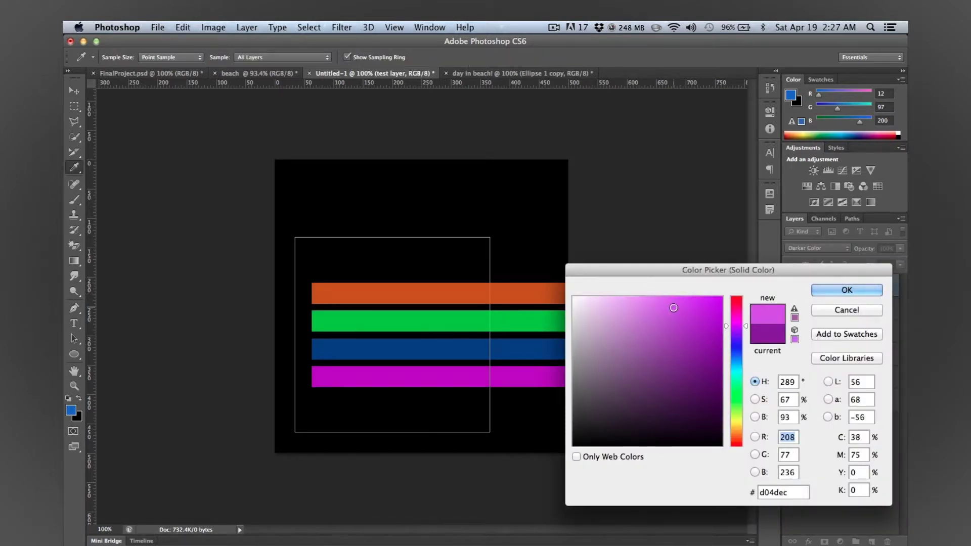
Try pink, green, yellow-green and blue hues for test layer's fill and settle on a saturated blue.
click(738, 310)
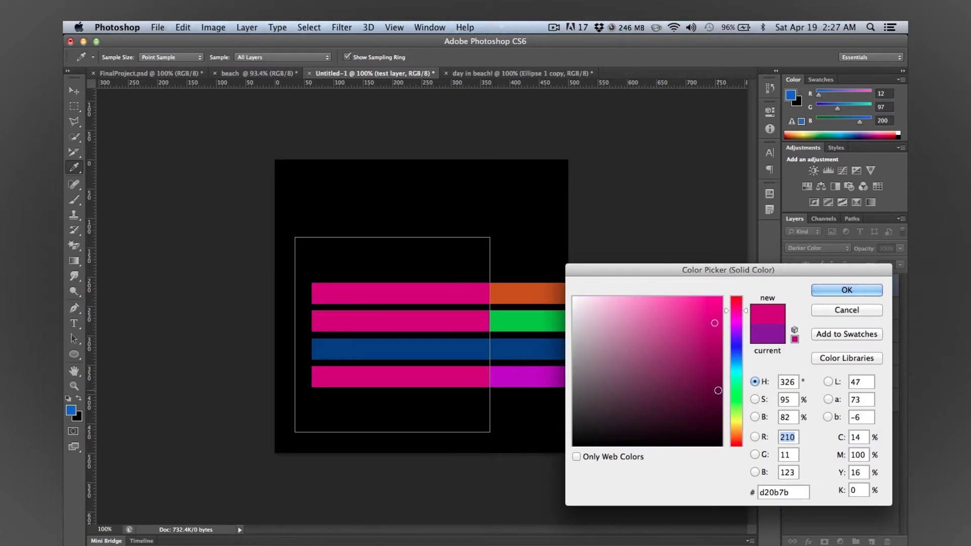
click(740, 385)
click(739, 417)
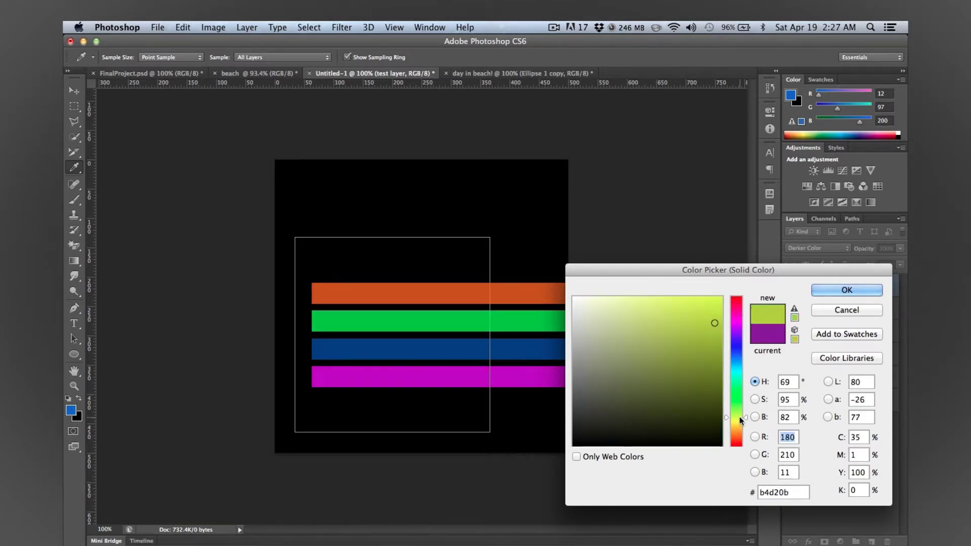
click(740, 349)
click(673, 349)
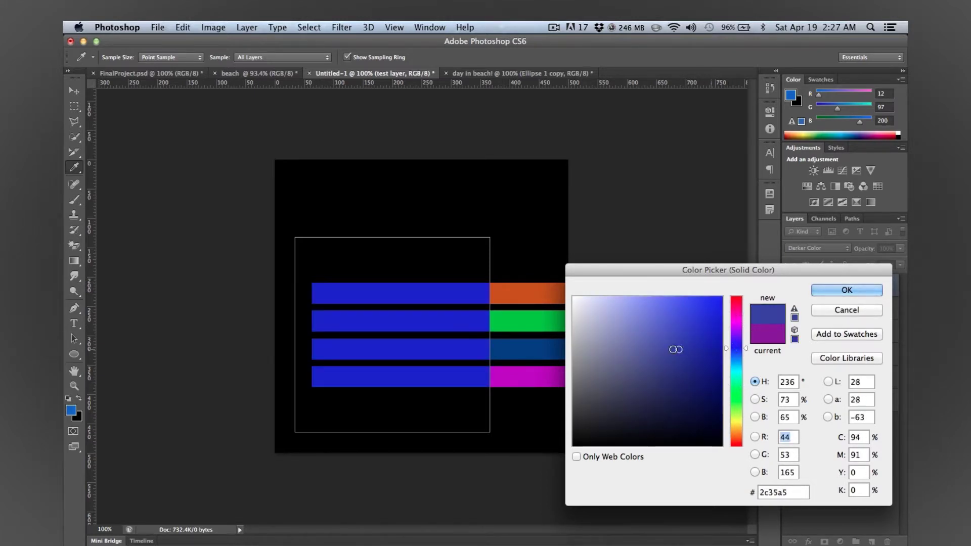
click(718, 329)
click(848, 291)
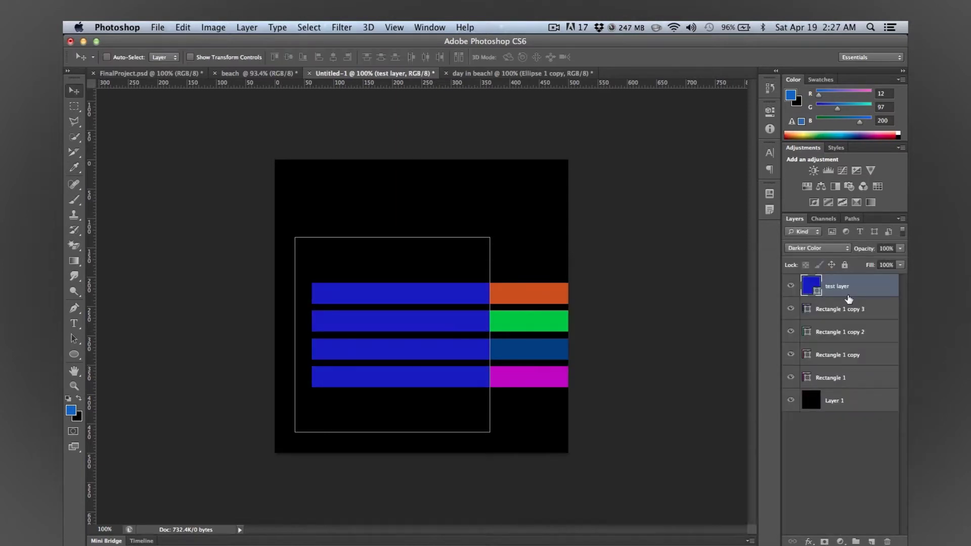
Change test layer's blend mode to Lighten and set its fill to green 2c8b54.
click(831, 248)
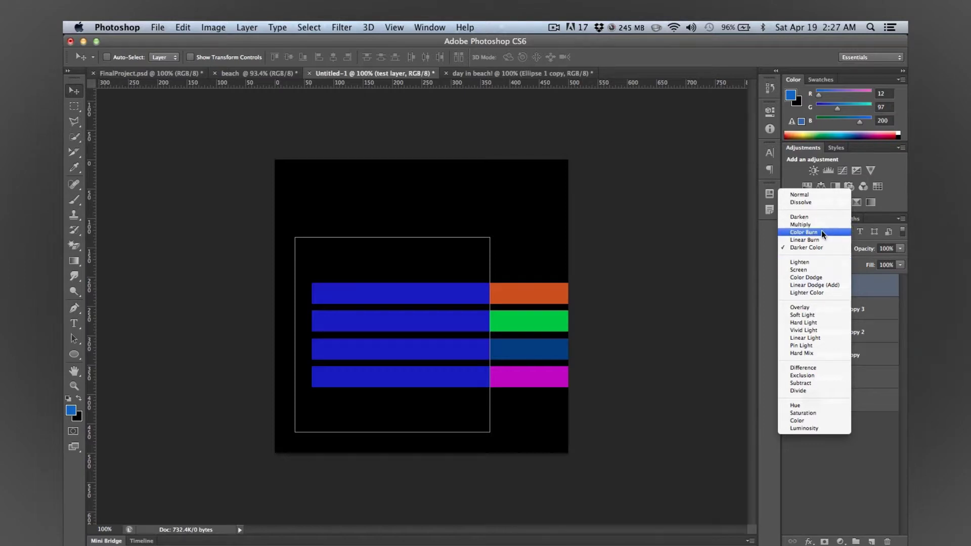
click(804, 263)
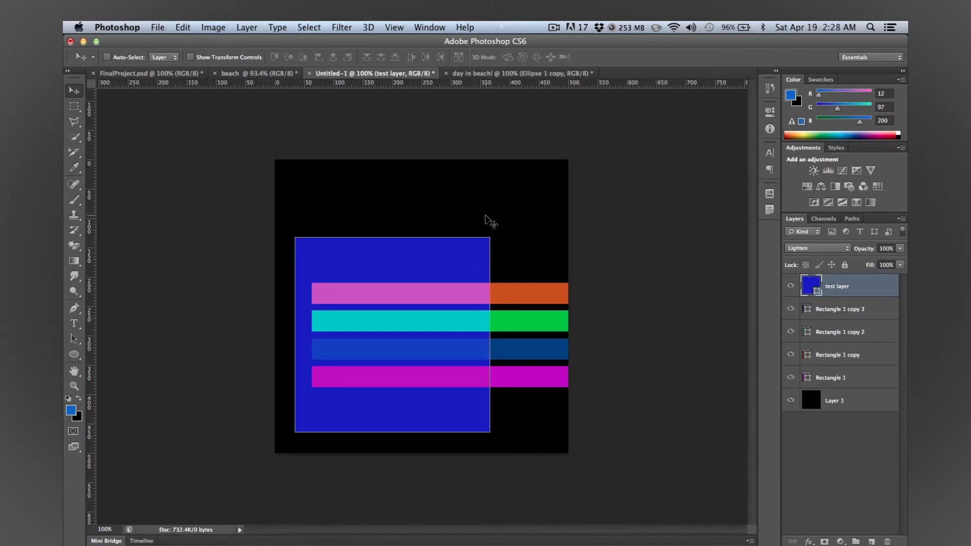
click(877, 467)
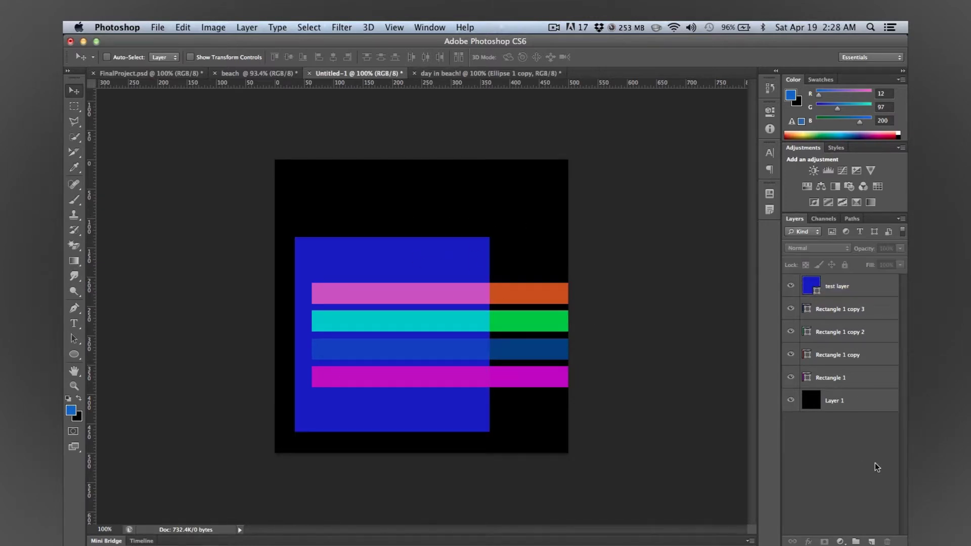
double_click(810, 286)
mouse_move(736, 348)
mouse_down()
mouse_move(737, 386)
mouse_move(682, 387)
mouse_move(675, 337)
mouse_move(675, 365)
mouse_up()
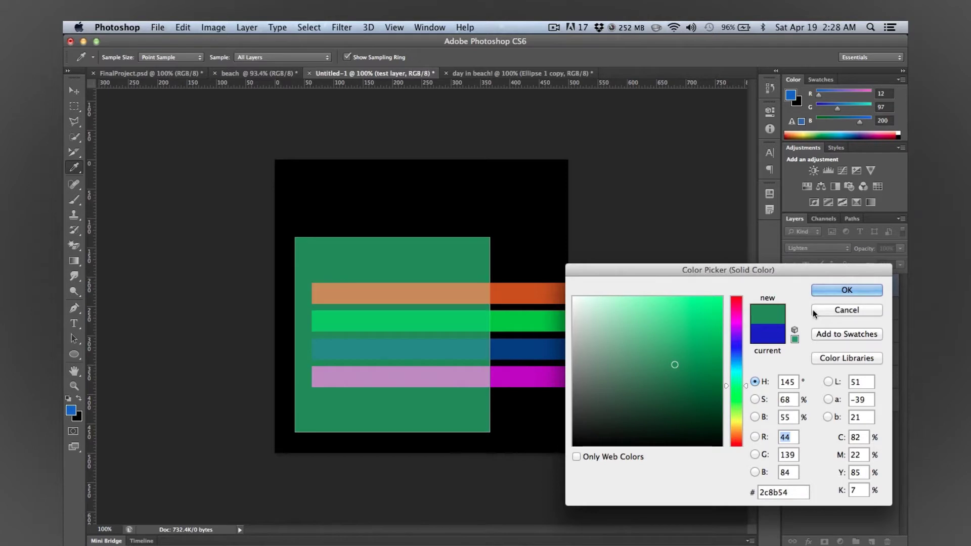
click(816, 291)
Change test layer's blend mode to Screen.
click(811, 248)
click(810, 259)
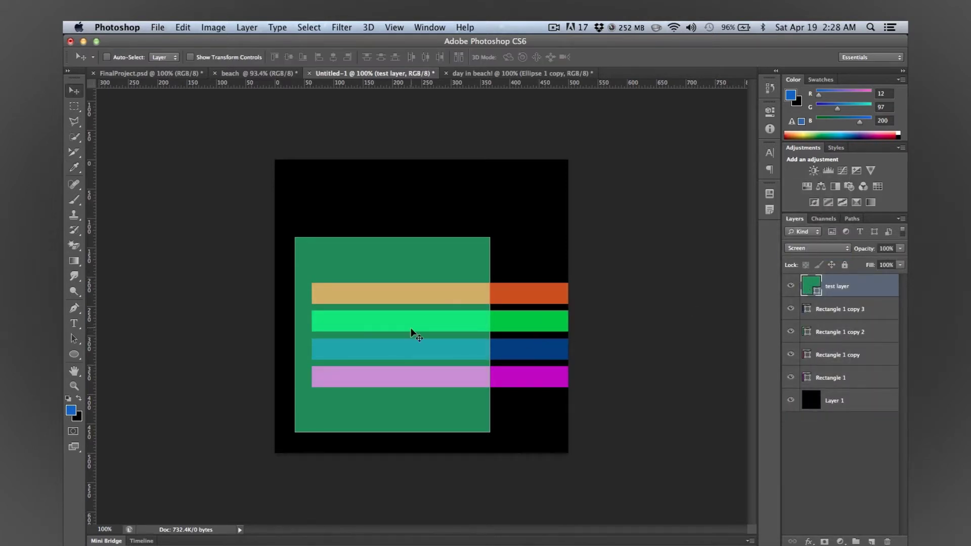
click(826, 251)
click(863, 258)
click(838, 251)
click(836, 247)
Open test layer's fill color and try bright, dark and pale greens, ending at pure white ffffff, in Screen mode.
double_click(811, 287)
click(644, 330)
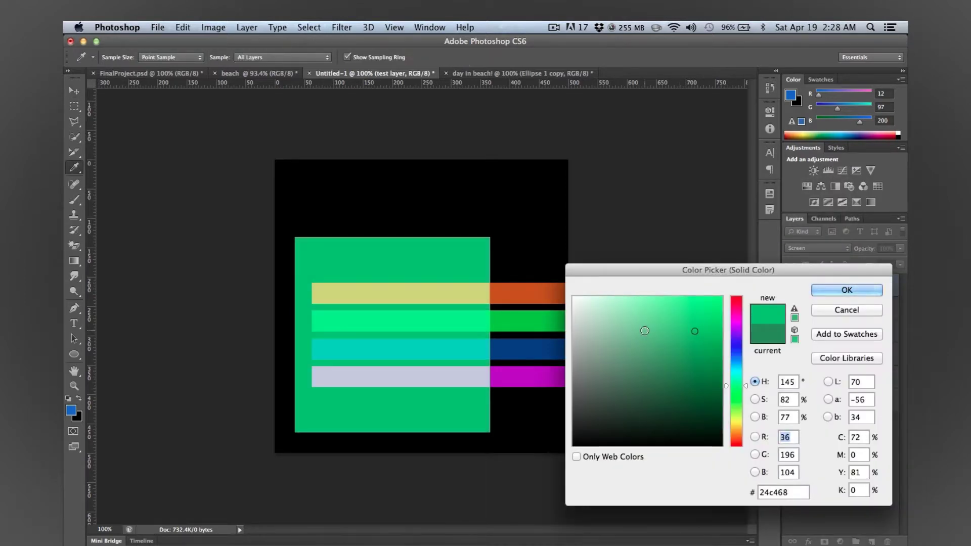
click(628, 348)
click(646, 373)
click(673, 400)
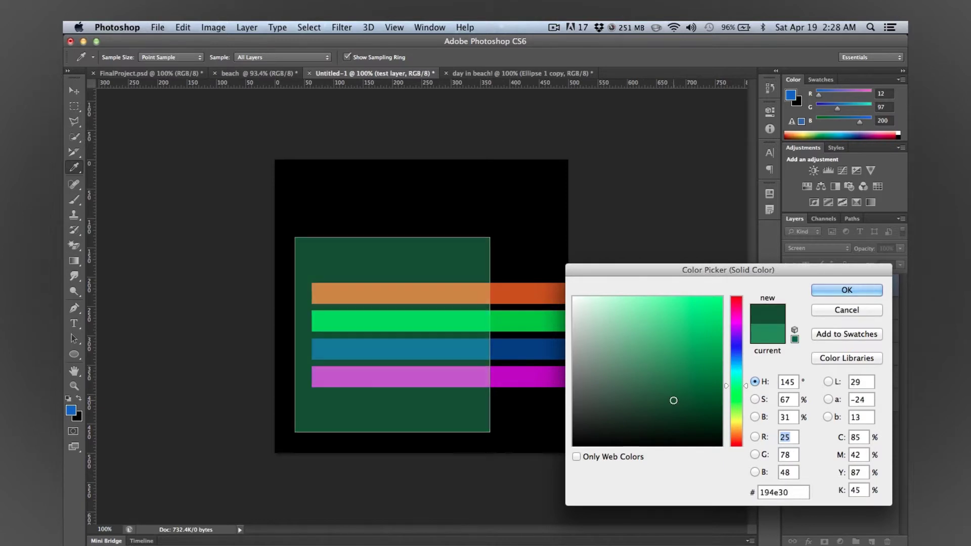
click(633, 337)
click(602, 320)
click(586, 315)
click(625, 317)
click(653, 316)
click(592, 306)
click(574, 297)
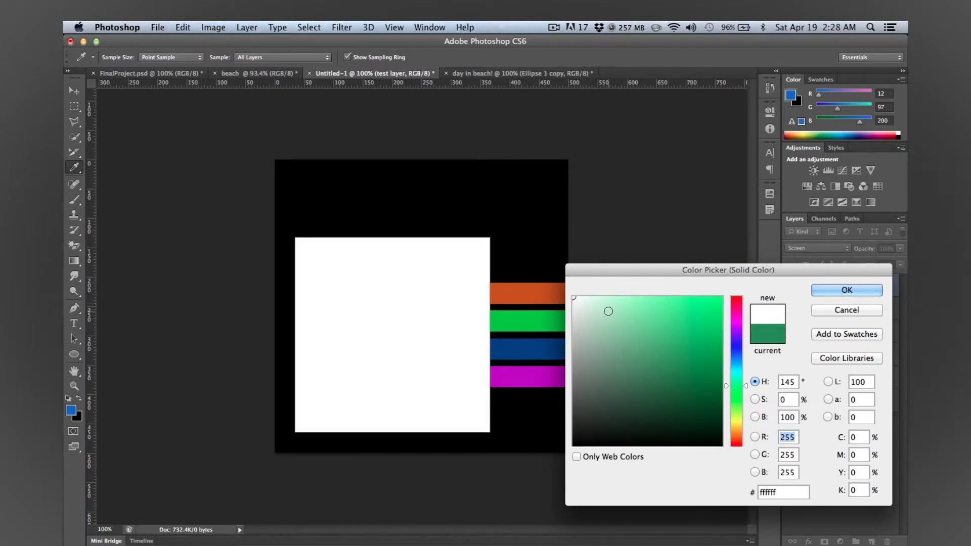
Try dark greens and black for test layer's fill and set it to the soft green 59ae7d.
click(608, 311)
click(702, 418)
click(717, 442)
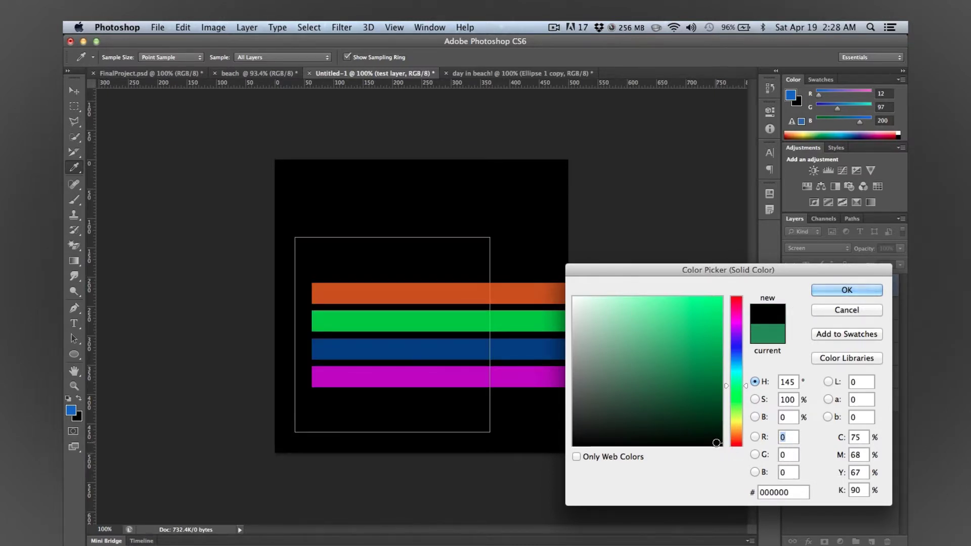
drag(683, 401, 742, 472)
click(647, 343)
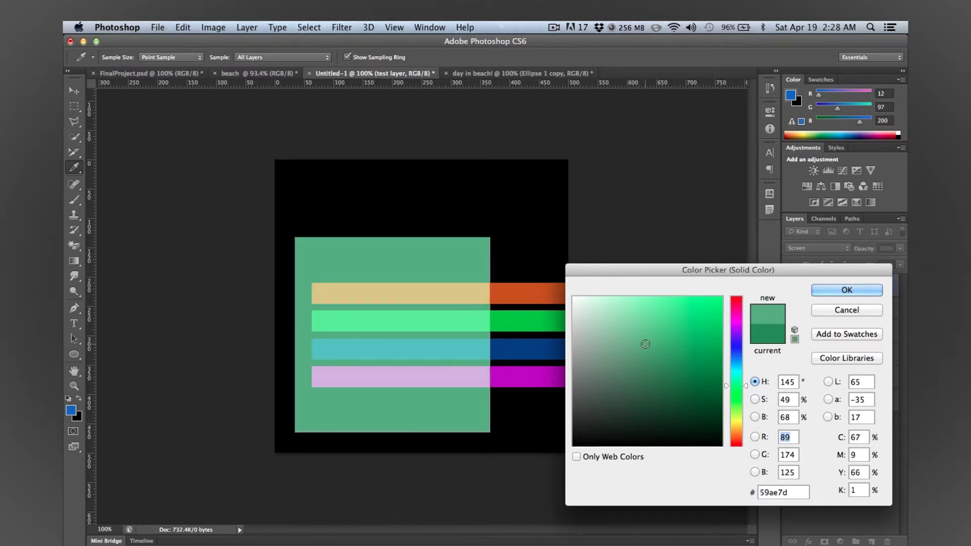
click(833, 290)
Change test layer's blend mode to Color Dodge, try several fill colors and settle on purple 9339e0.
click(825, 247)
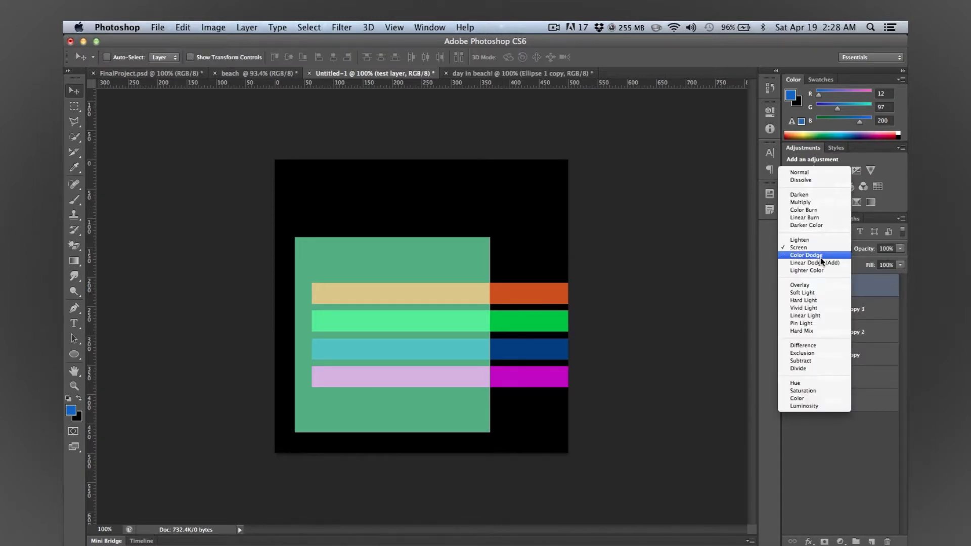
click(820, 256)
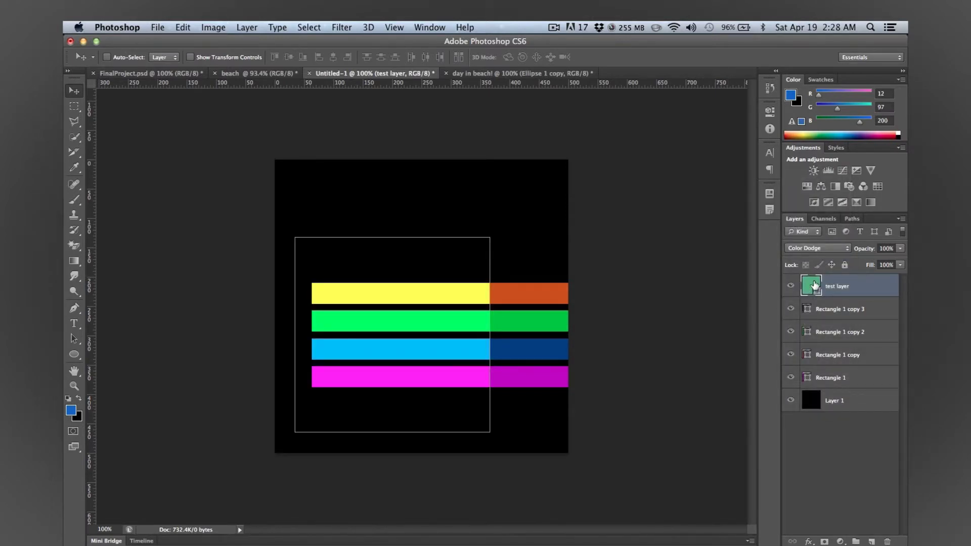
double_click(813, 284)
drag(724, 316, 652, 322)
mouse_move(739, 349)
mouse_down()
mouse_move(739, 357)
mouse_move(739, 333)
mouse_up()
click(681, 329)
mouse_move(677, 335)
mouse_down()
mouse_move(698, 310)
mouse_move(622, 308)
mouse_up()
click(685, 383)
click(692, 327)
drag(692, 328, 683, 315)
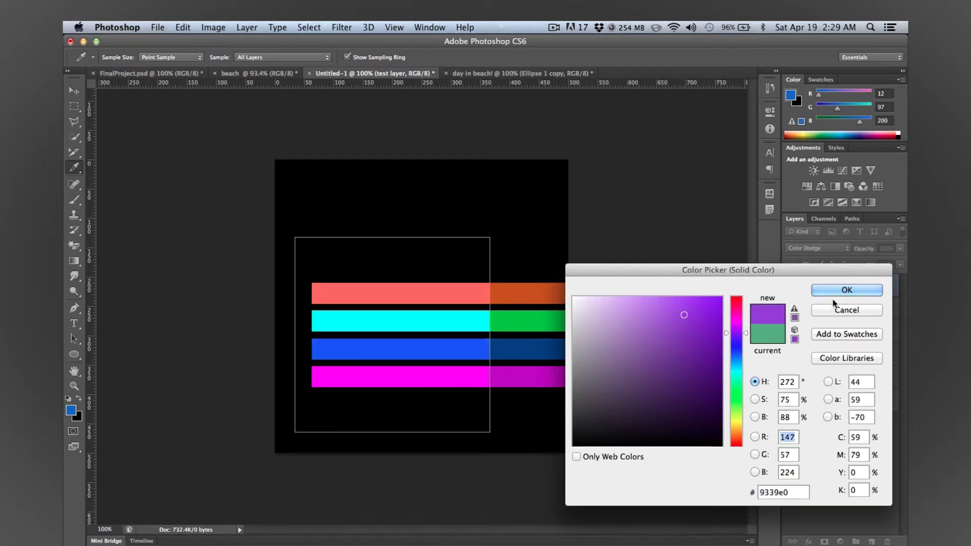
click(837, 293)
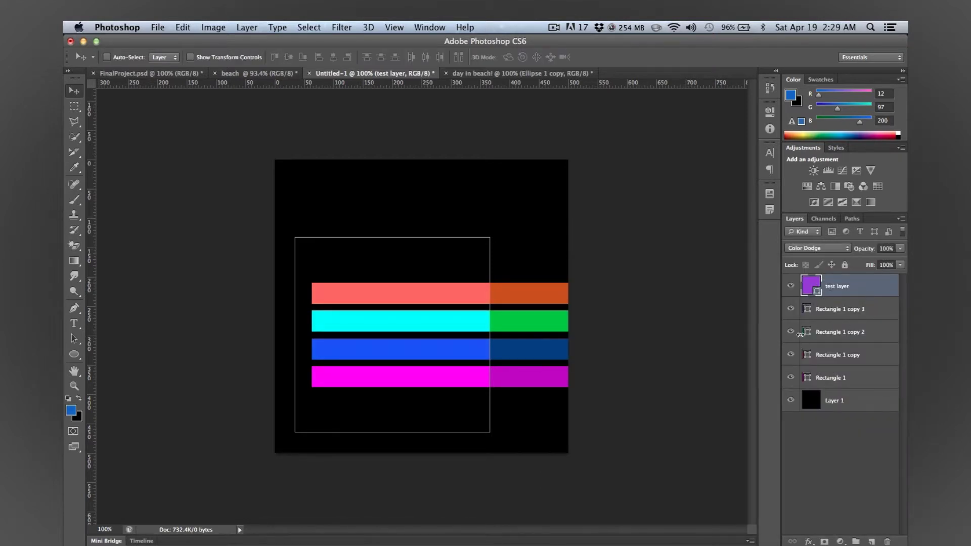
Change test layer's blend mode to Linear Dodge (Add) and set its fill to the muted purple 73528f.
click(824, 250)
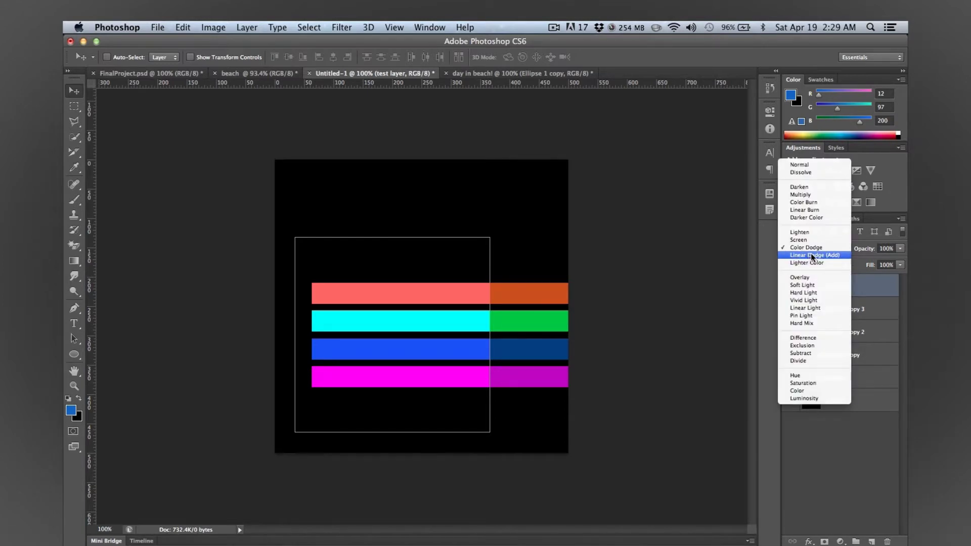
click(812, 256)
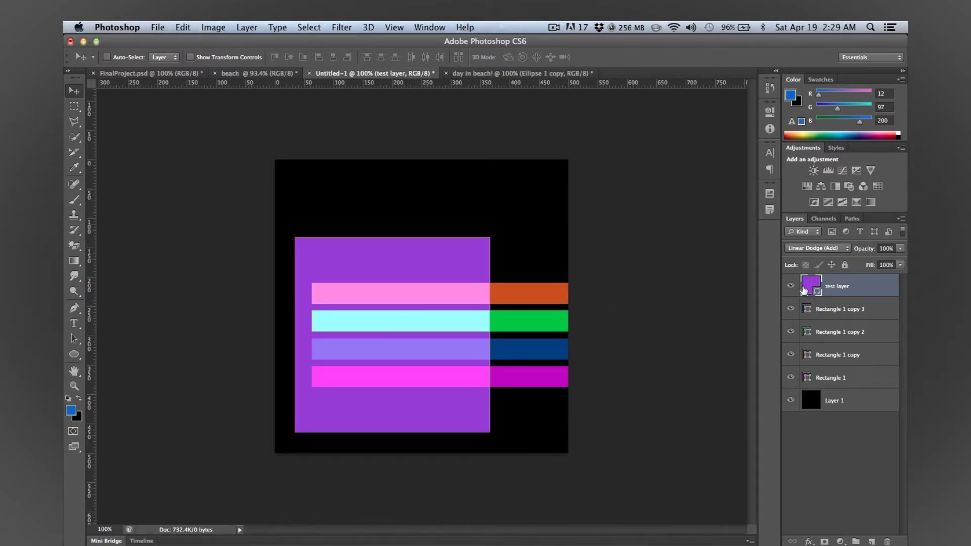
double_click(813, 287)
click(608, 335)
click(581, 319)
click(636, 362)
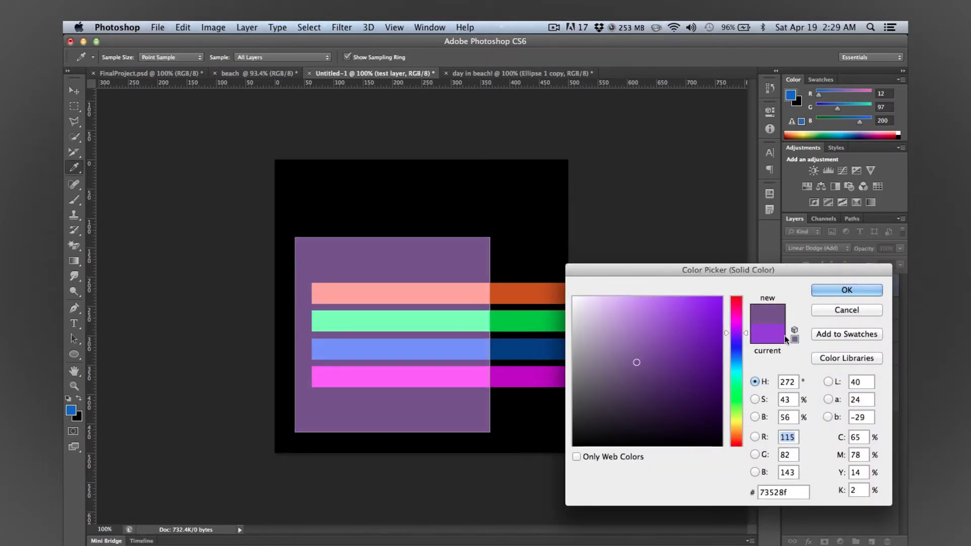
click(854, 289)
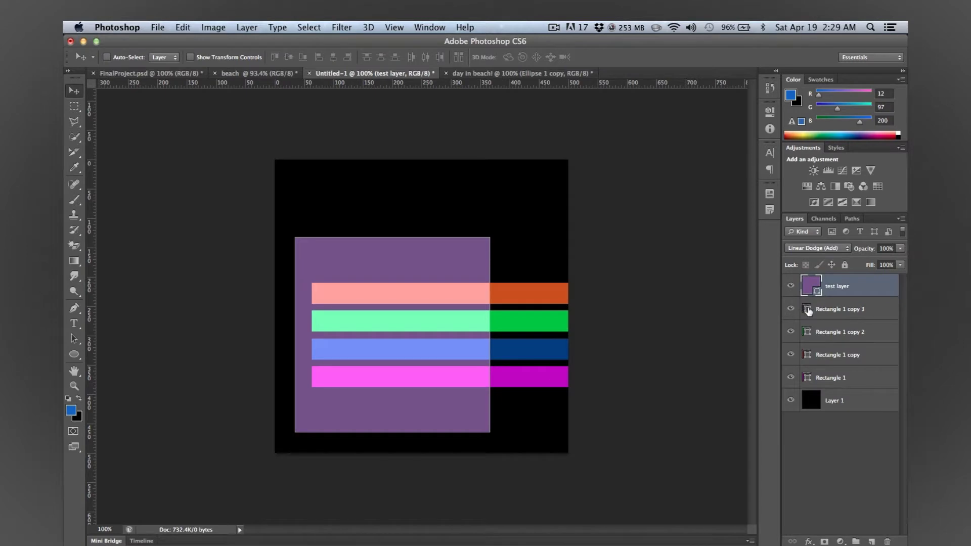
Change test layer's blend mode to Lighter Color, try purple, teal and green fills and settle on the olive 797c29.
click(817, 248)
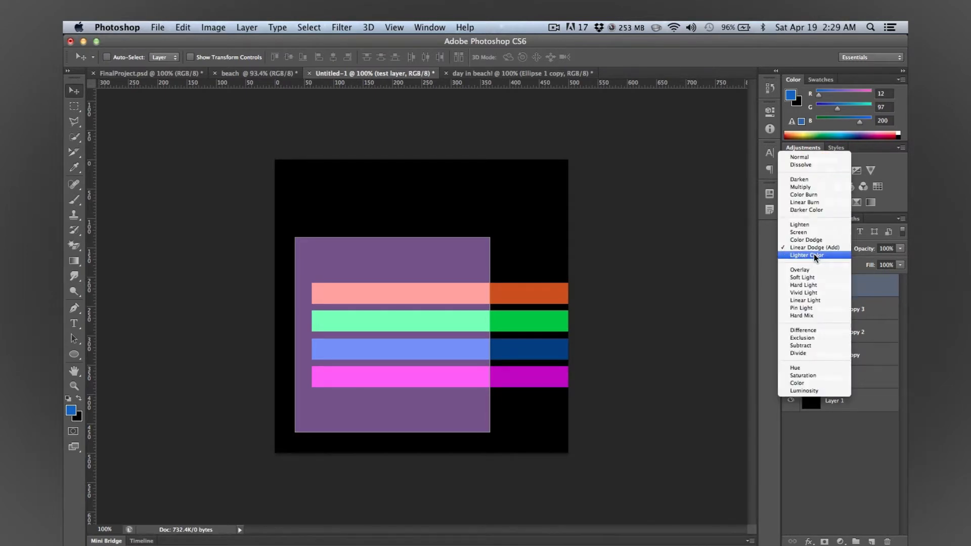
click(815, 254)
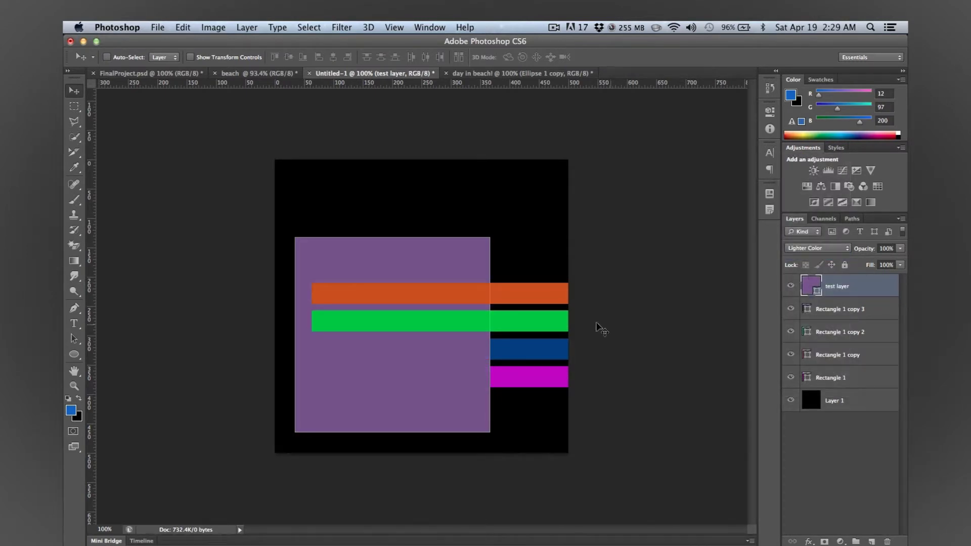
double_click(812, 288)
drag(638, 363, 677, 328)
click(676, 329)
click(614, 323)
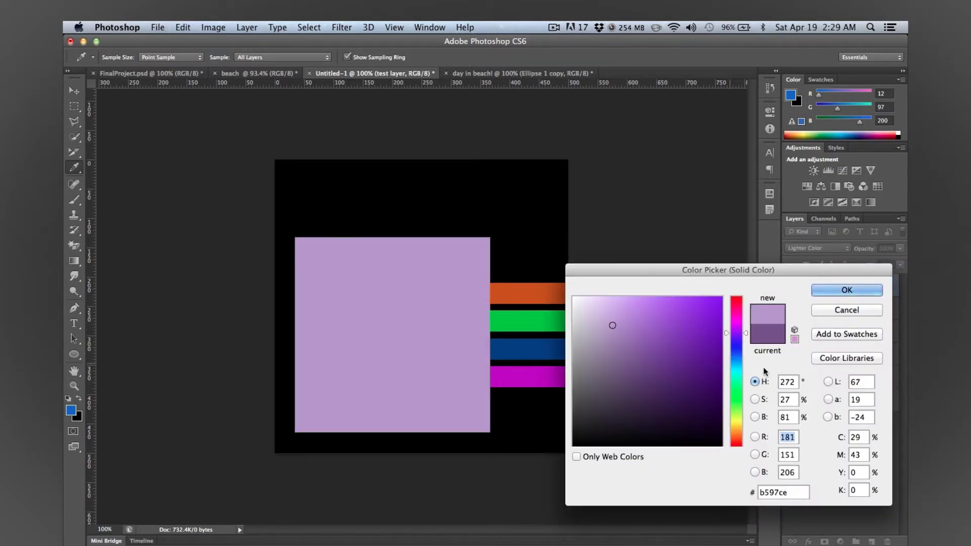
click(703, 361)
click(736, 367)
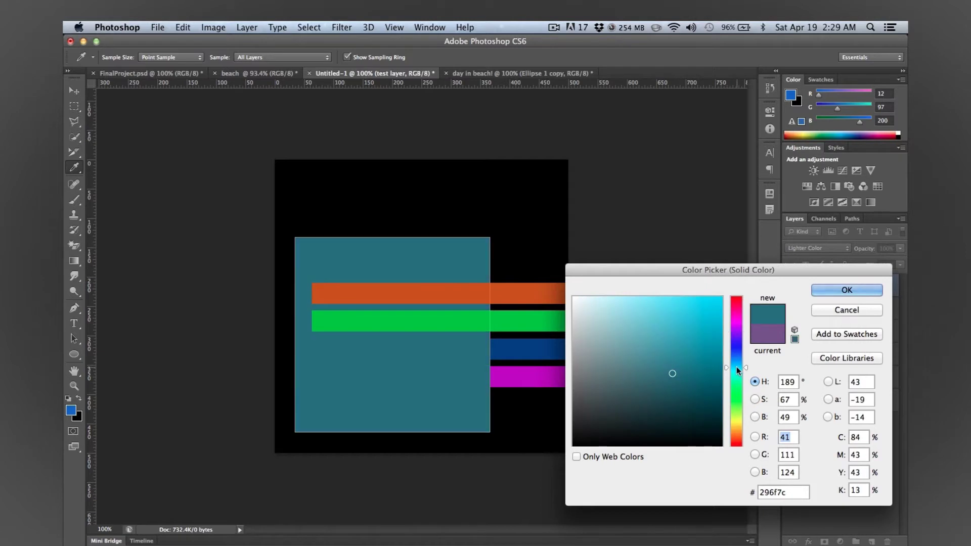
click(742, 399)
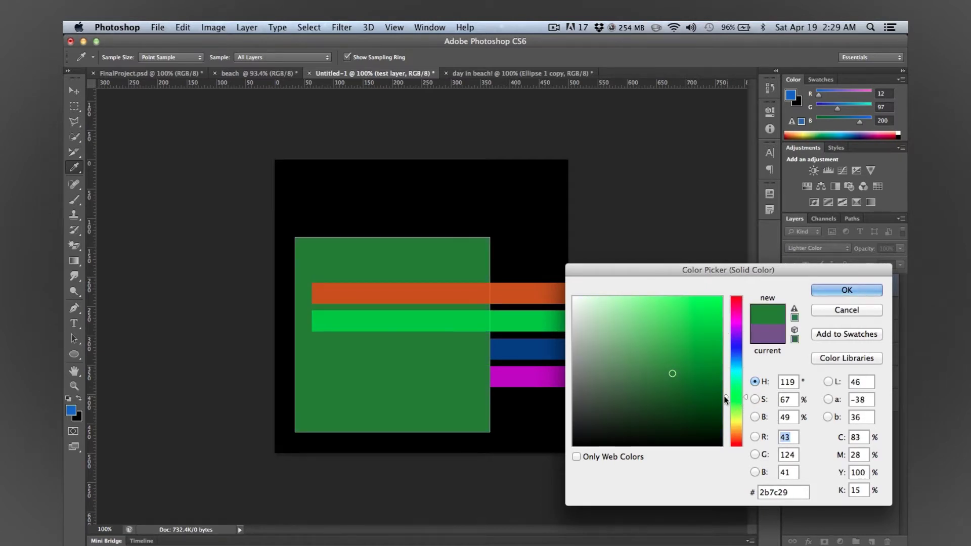
click(741, 420)
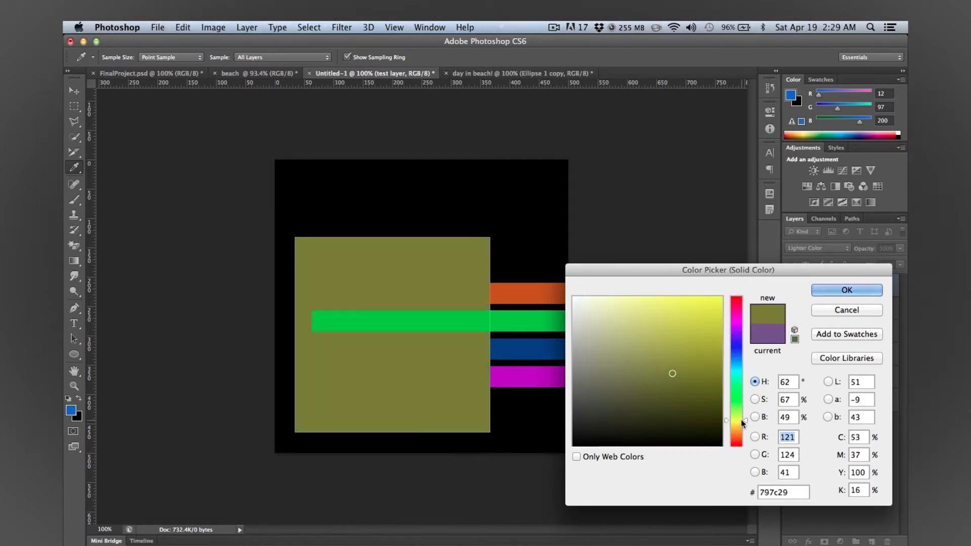
click(837, 292)
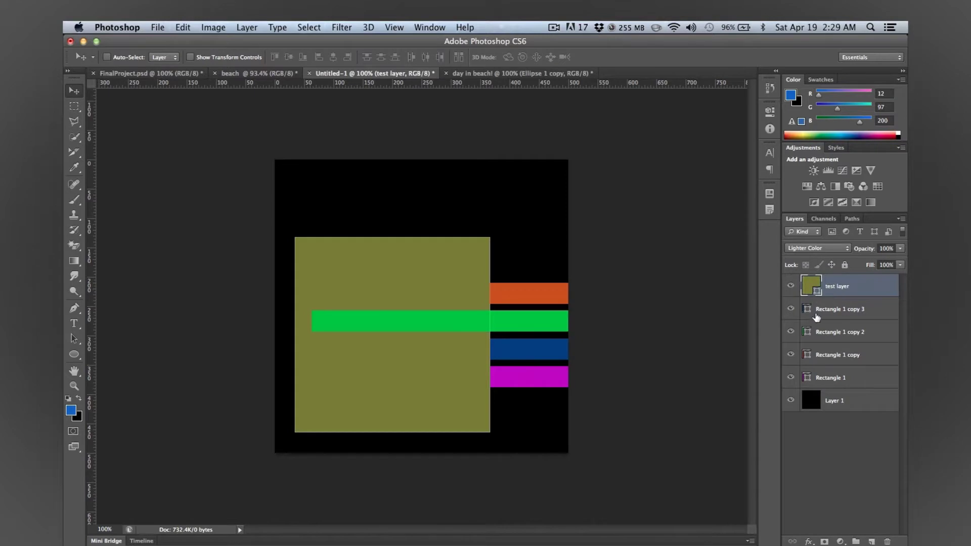
Change test layer's blend mode to Overlay and compare pale yellow, near-black and white fills, ending at pure white ffffff.
click(829, 253)
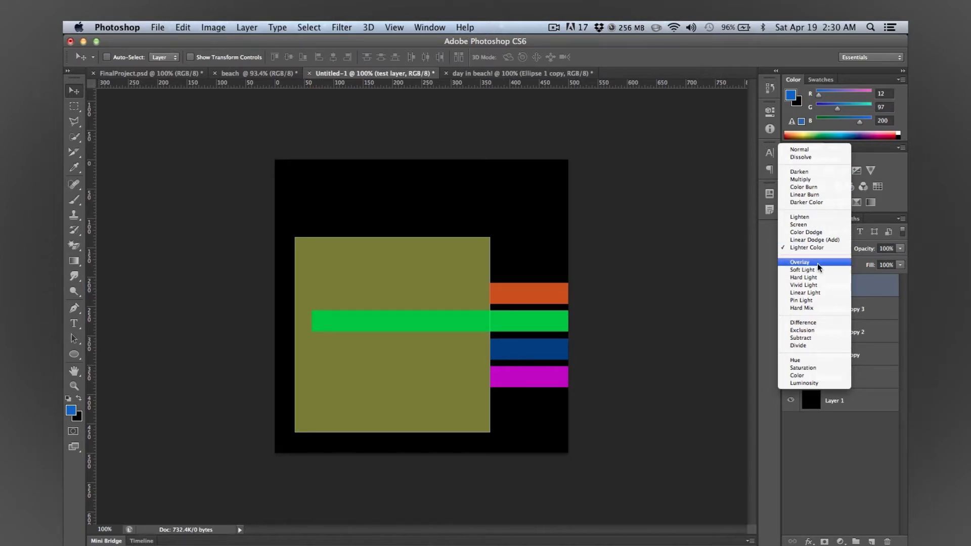
click(817, 263)
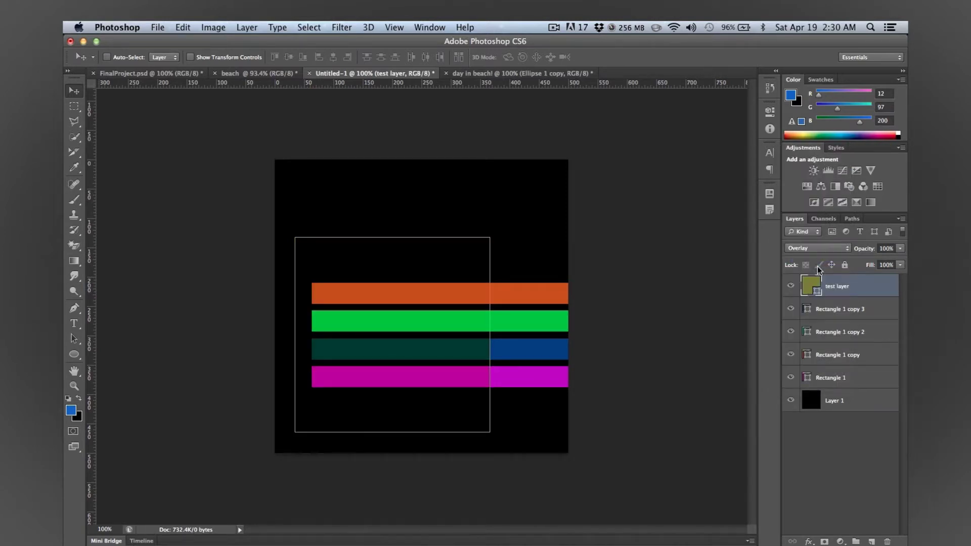
double_click(809, 283)
mouse_move(704, 344)
mouse_down()
mouse_move(702, 319)
mouse_move(639, 304)
mouse_up()
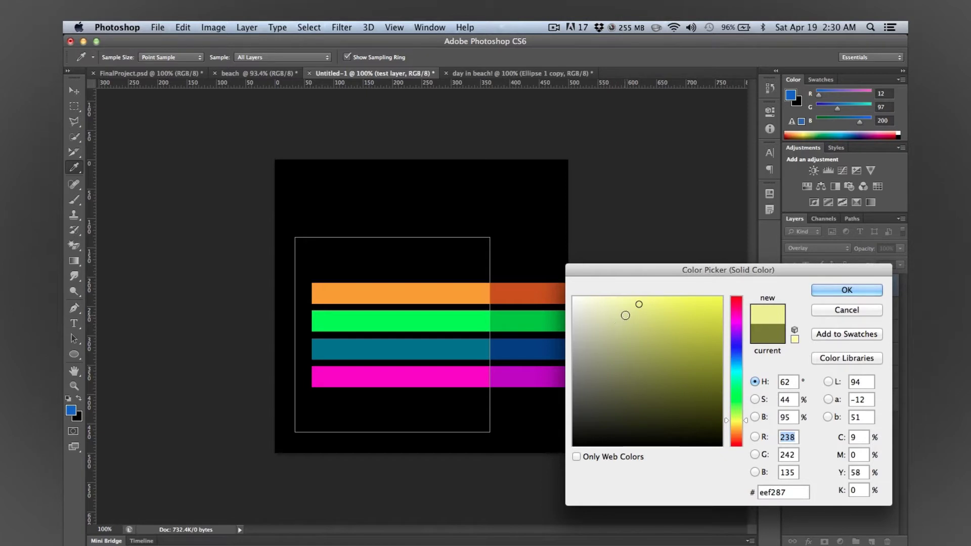
click(611, 325)
mouse_move(611, 325)
mouse_down()
mouse_move(596, 332)
mouse_move(574, 298)
mouse_up()
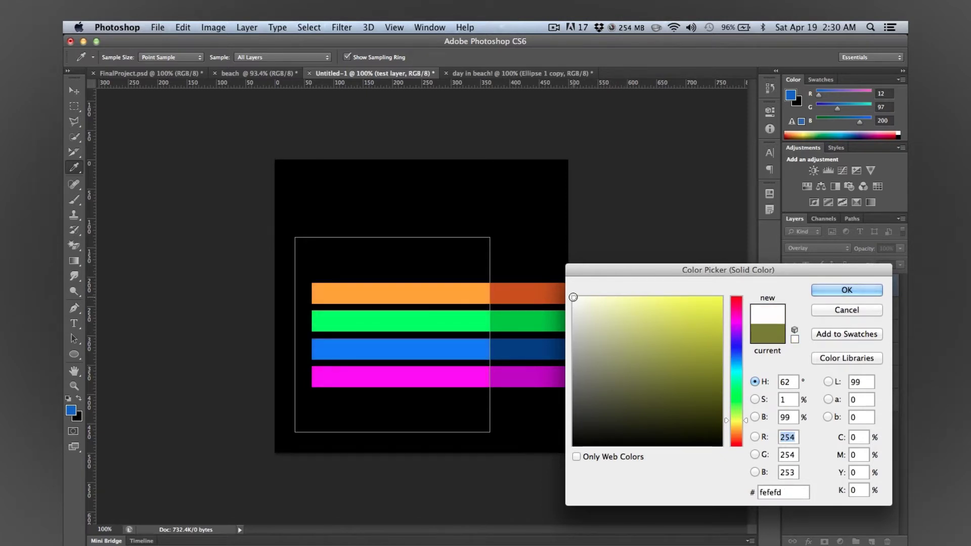
click(721, 445)
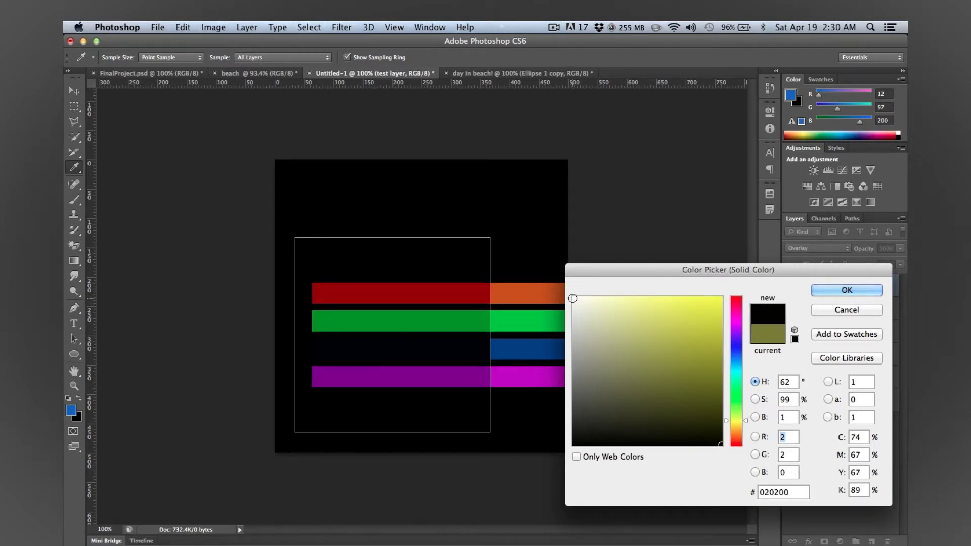
click(573, 297)
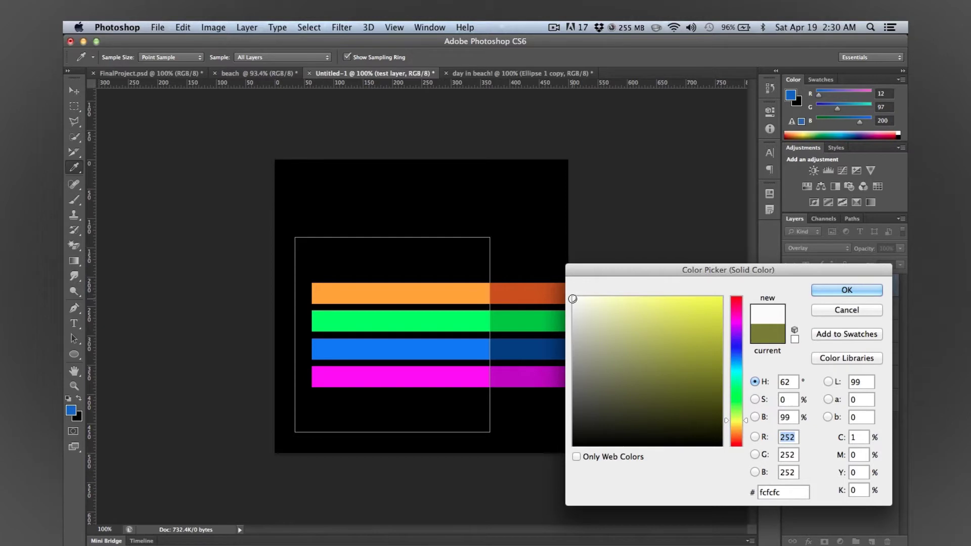
click(722, 445)
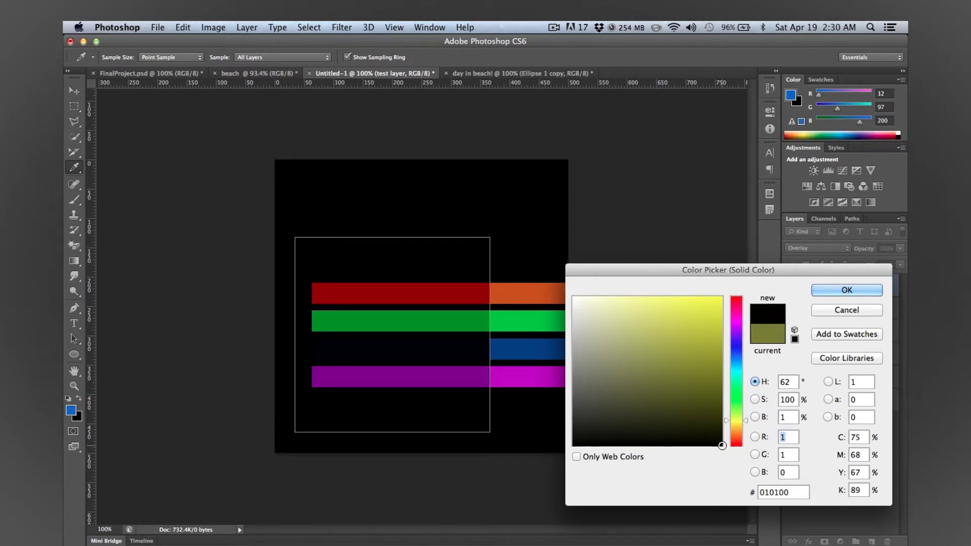
click(574, 298)
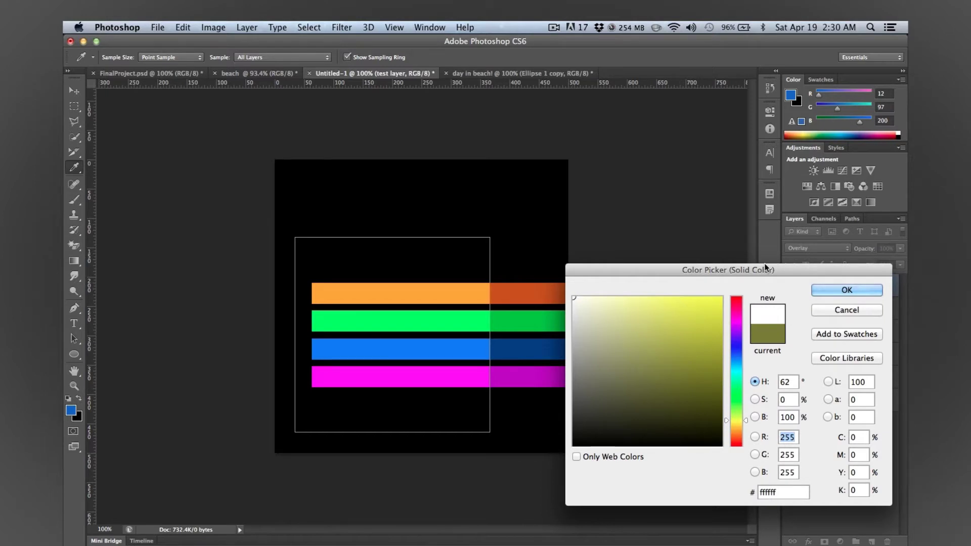
Move the color picker off the color bars, try darker tones and set test layer's fill to khaki, RGB 192, 194, 142.
drag(765, 267, 720, 321)
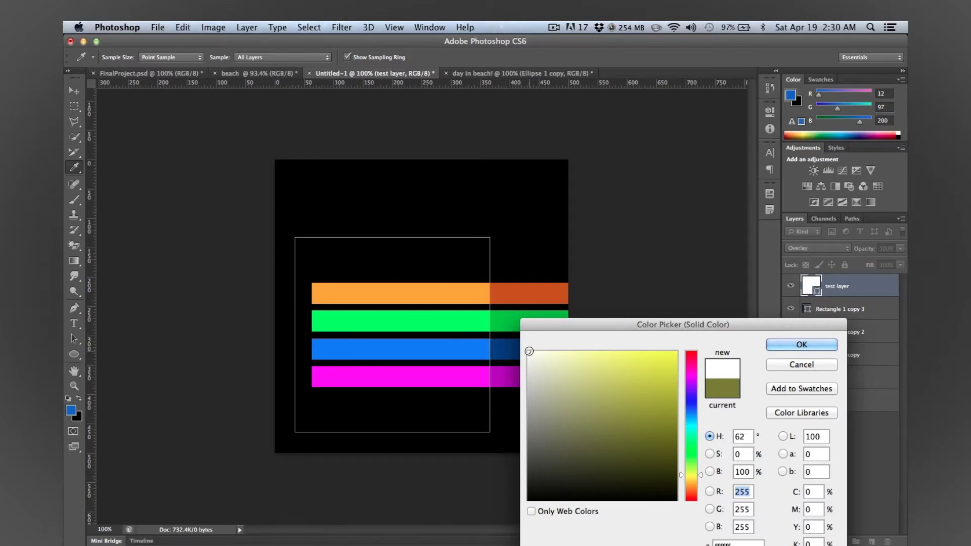
click(675, 497)
click(541, 366)
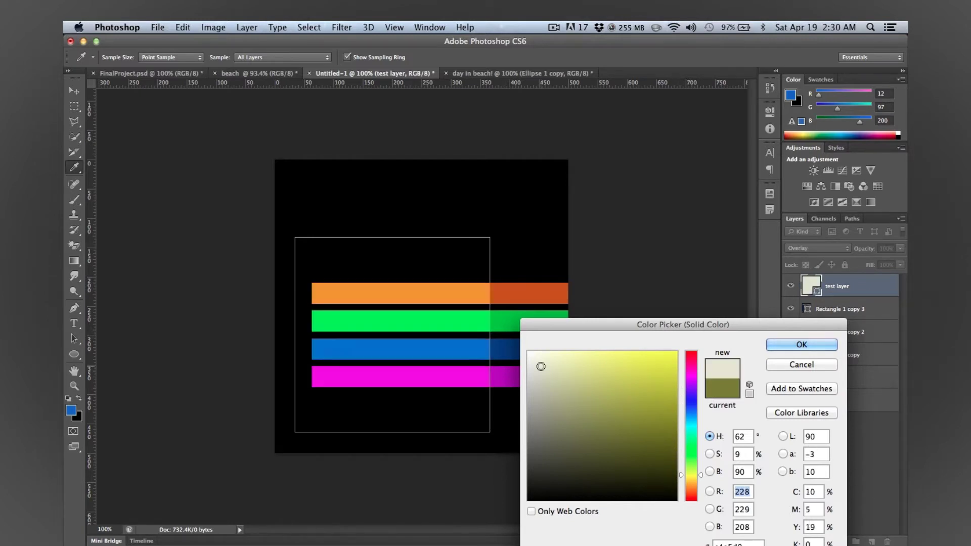
mouse_move(526, 355)
mouse_down()
mouse_move(639, 440)
mouse_move(581, 408)
mouse_move(567, 387)
mouse_up()
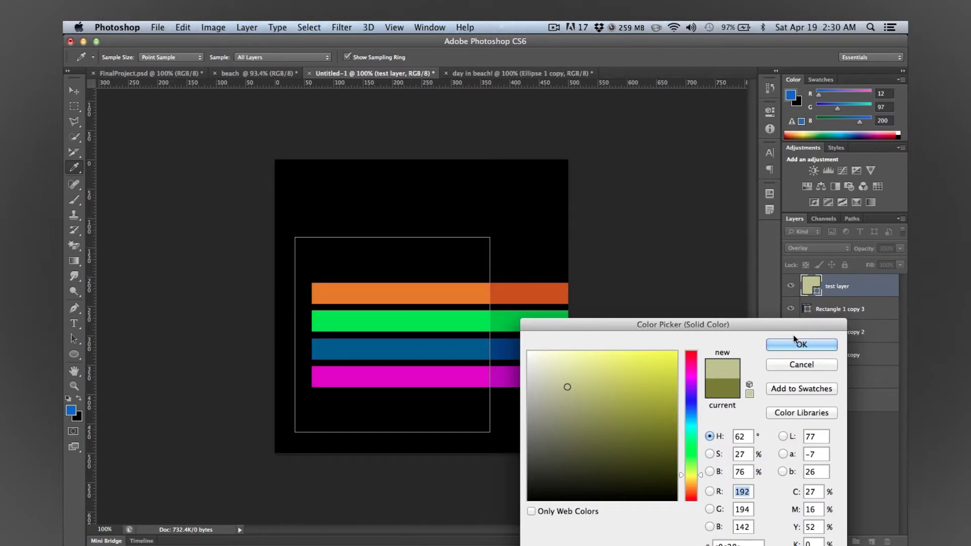
click(815, 344)
Change test layer's blend mode to Soft Light and set its fill to the pale khaki cdcf8b.
click(816, 248)
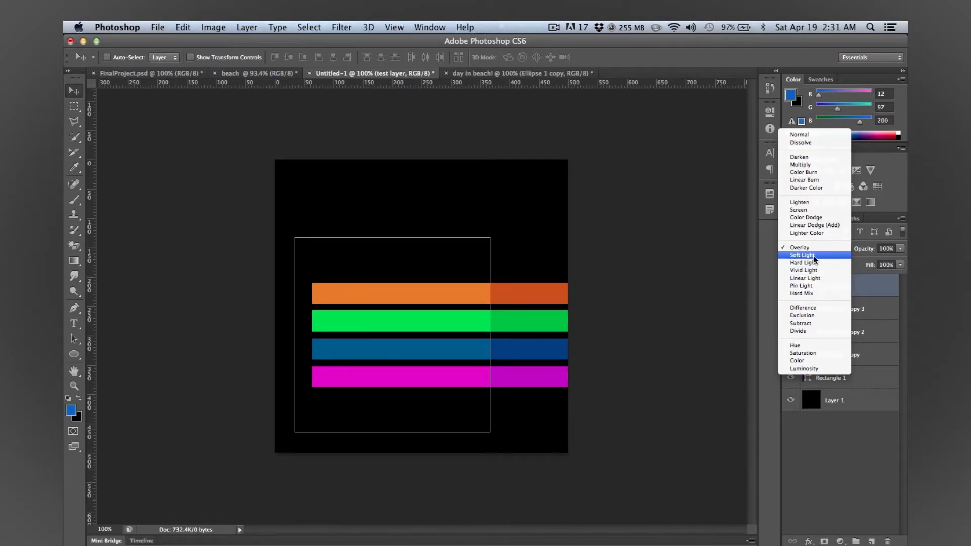
click(809, 256)
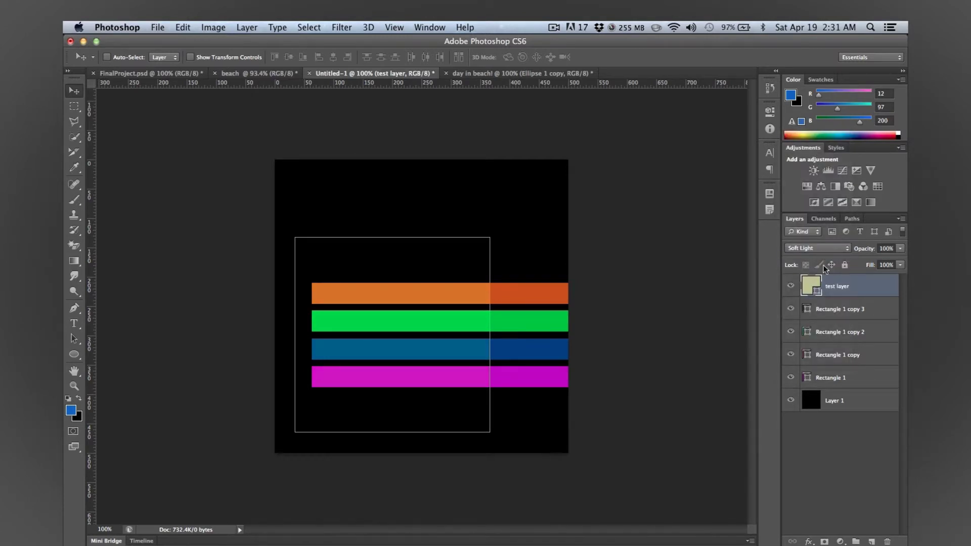
double_click(811, 287)
mouse_move(568, 373)
mouse_down()
mouse_move(648, 381)
mouse_move(581, 392)
mouse_move(540, 351)
mouse_move(614, 414)
mouse_move(646, 427)
mouse_move(591, 381)
mouse_up()
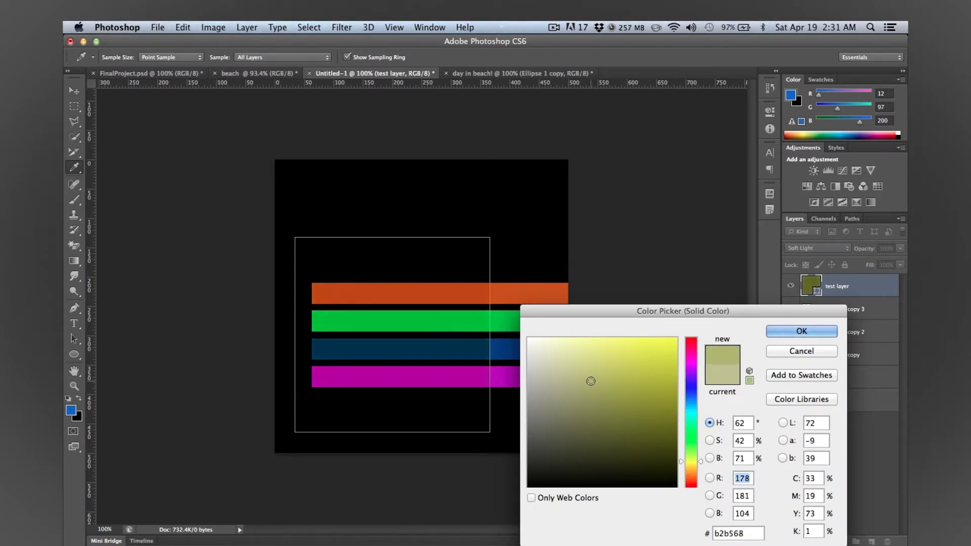
click(576, 364)
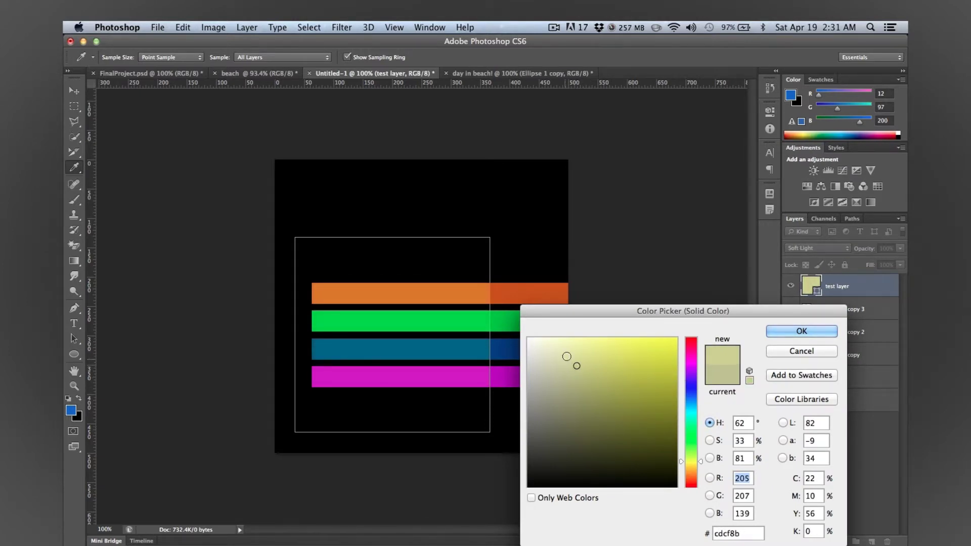
click(812, 332)
key(v)
Try the Hard Light and Vivid Light blend modes on test layer and set it to Linear Light.
click(826, 245)
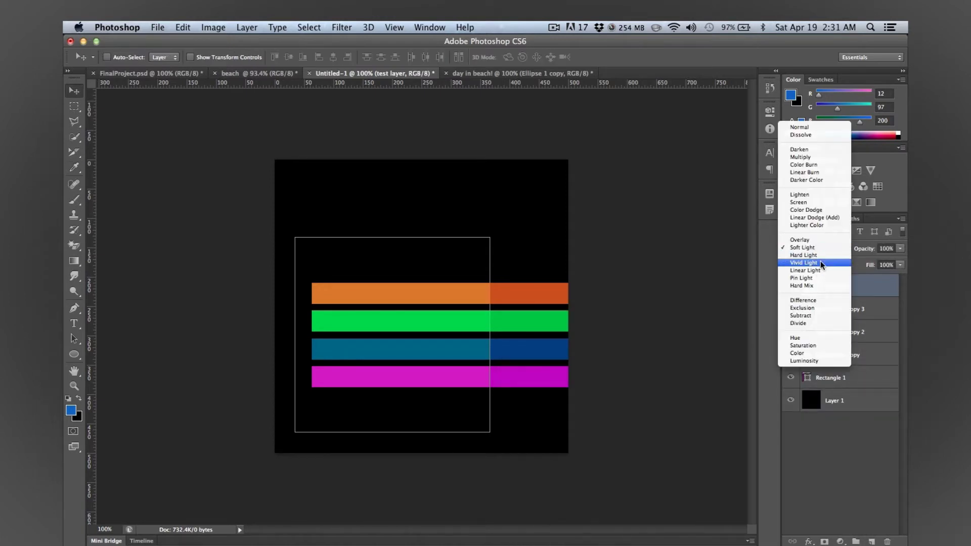
click(822, 256)
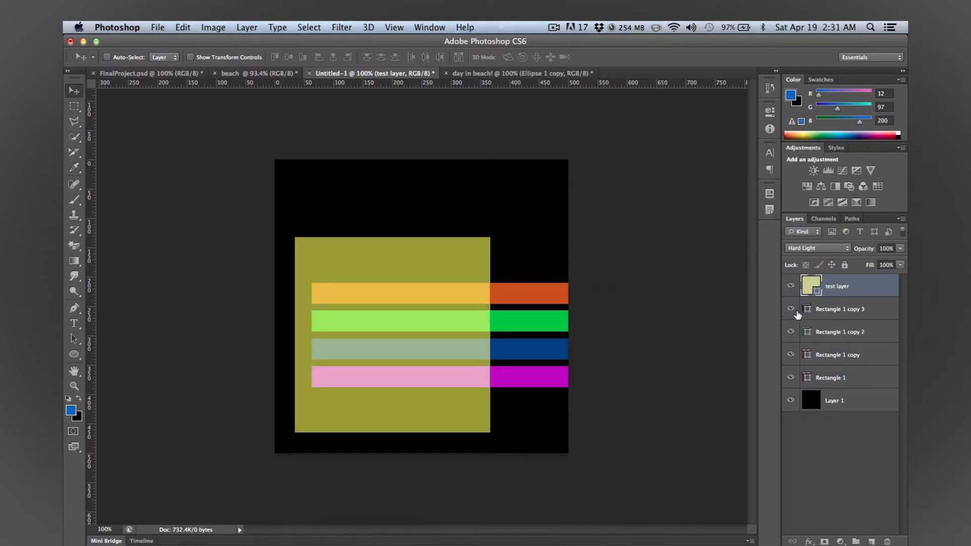
click(824, 249)
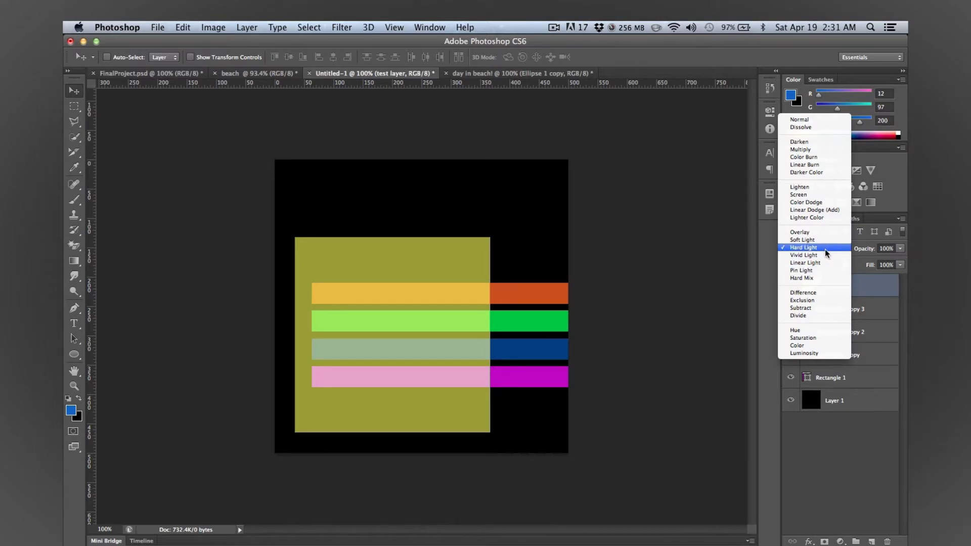
click(826, 256)
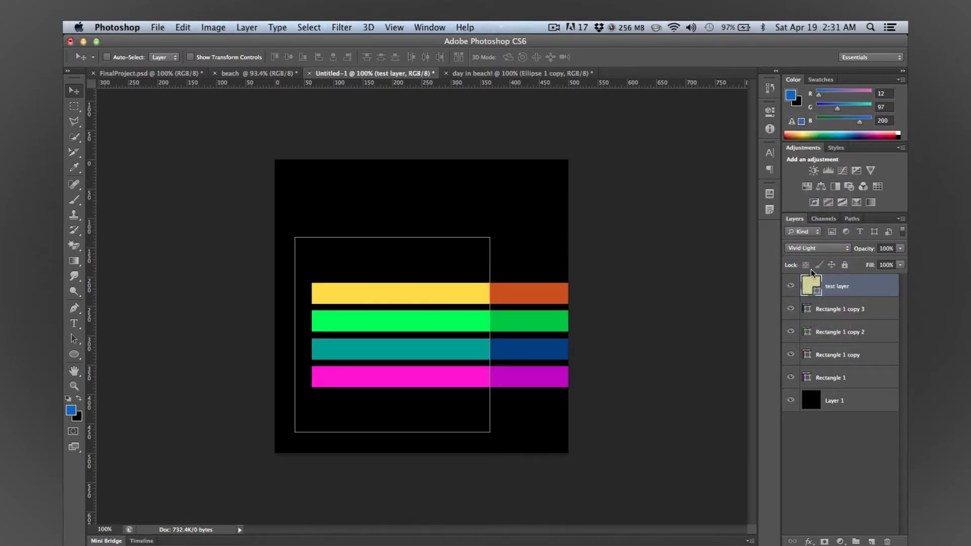
click(826, 251)
click(823, 256)
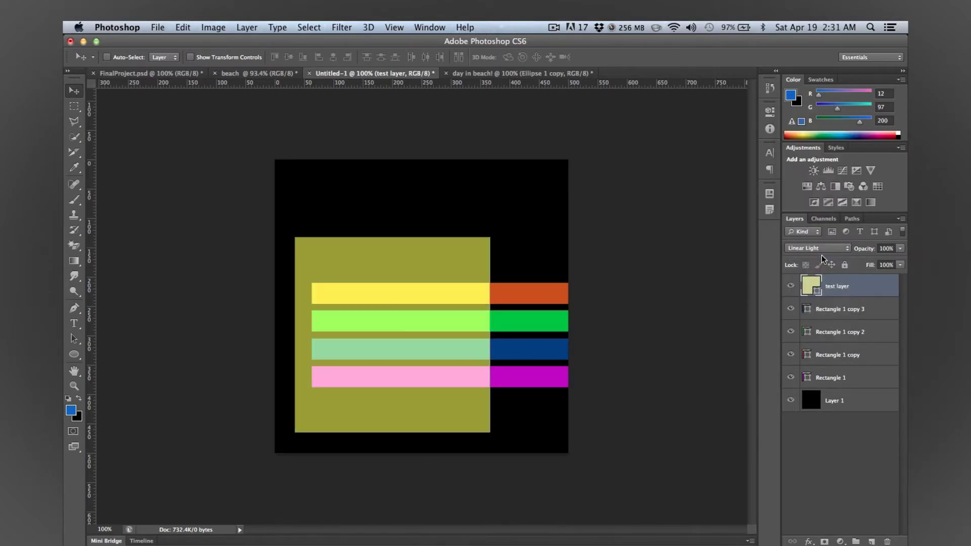
Change test layer's blend mode to Pin Light, try near-black and pale fills and settle on the olive 909430.
click(822, 251)
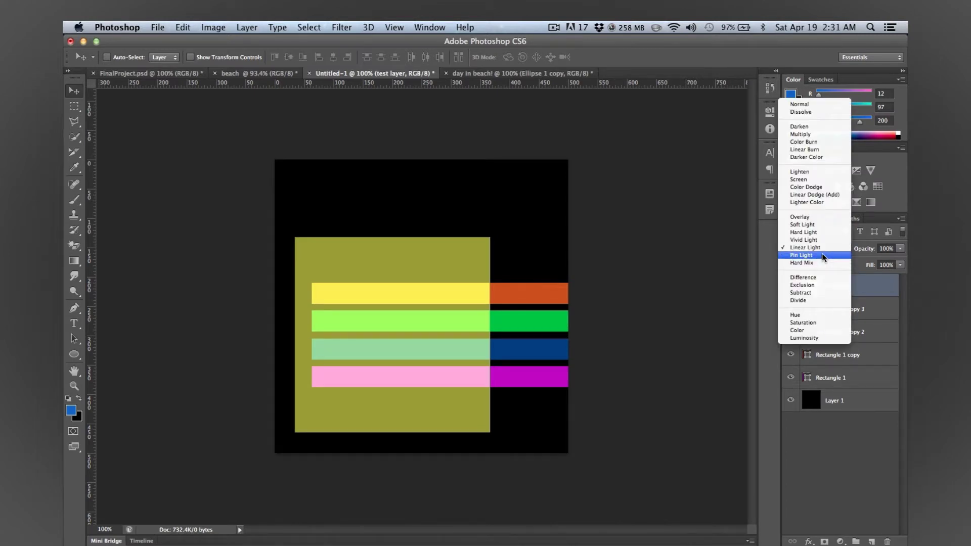
click(823, 256)
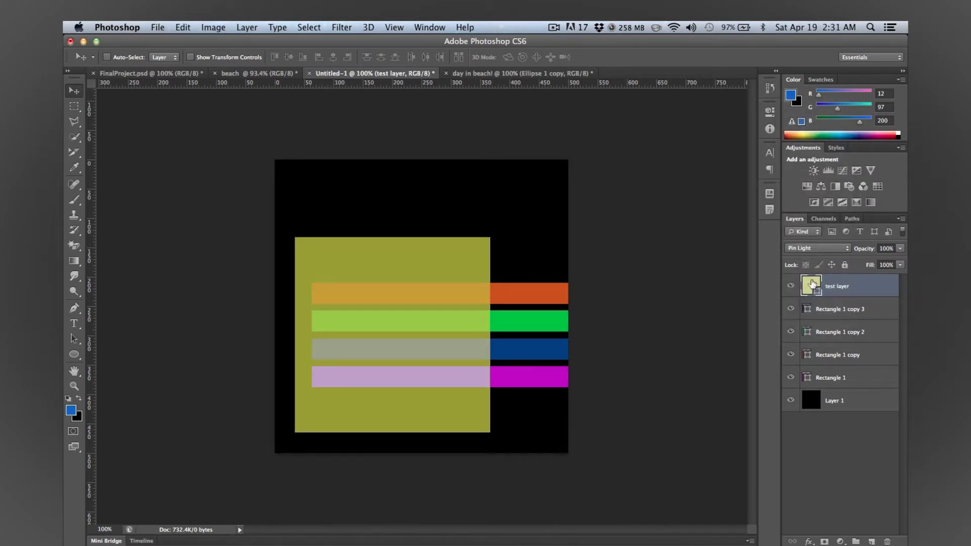
double_click(811, 284)
drag(669, 449, 668, 470)
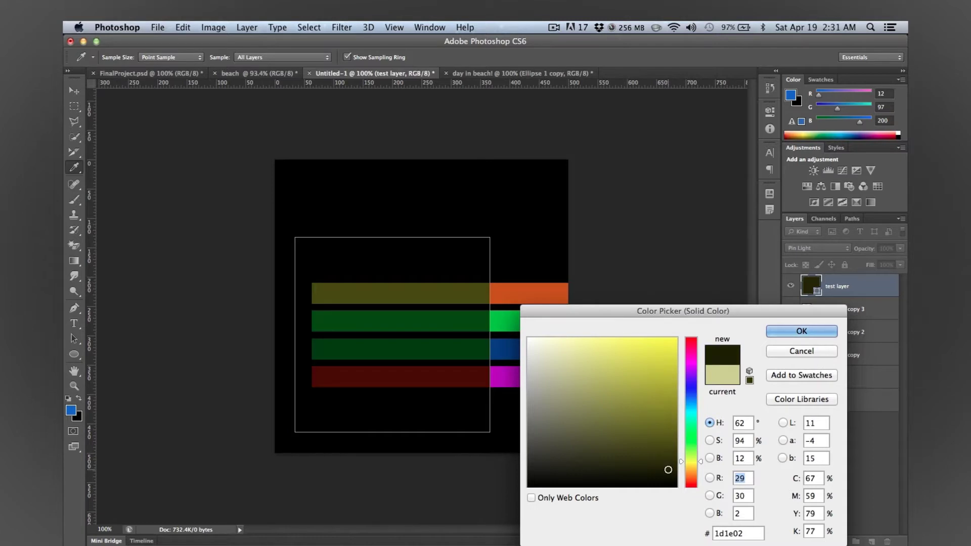
click(572, 379)
mouse_move(548, 355)
mouse_down()
mouse_move(538, 342)
mouse_move(629, 401)
mouse_up()
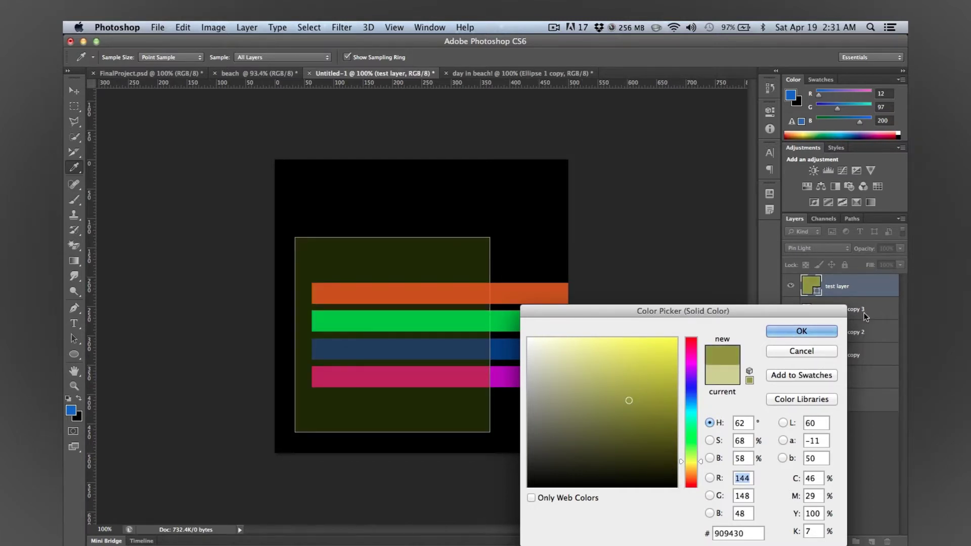
click(802, 331)
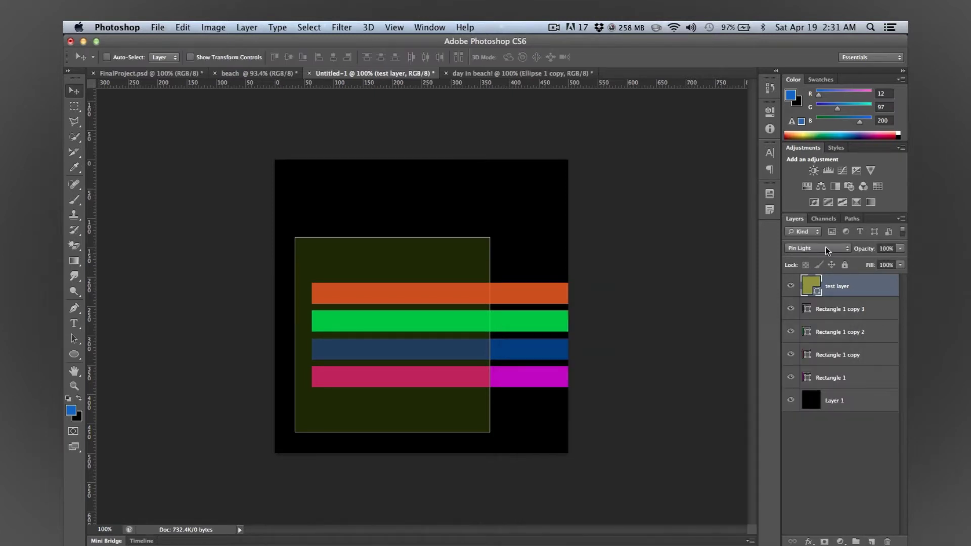
Change test layer's blend mode to Hard Mix, try a pale khaki fill and settle on a dark muted olive.
click(827, 251)
click(821, 257)
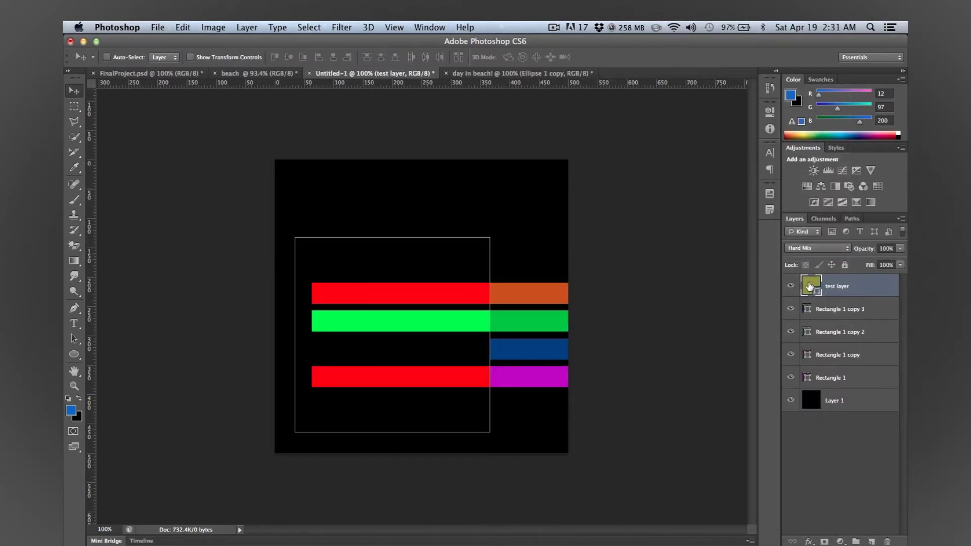
double_click(810, 287)
click(565, 366)
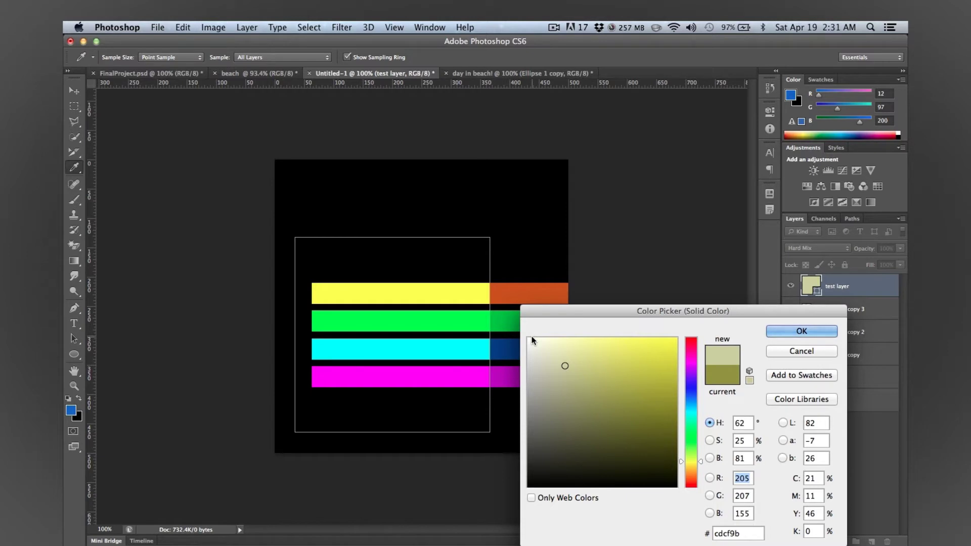
drag(532, 336, 625, 420)
click(802, 331)
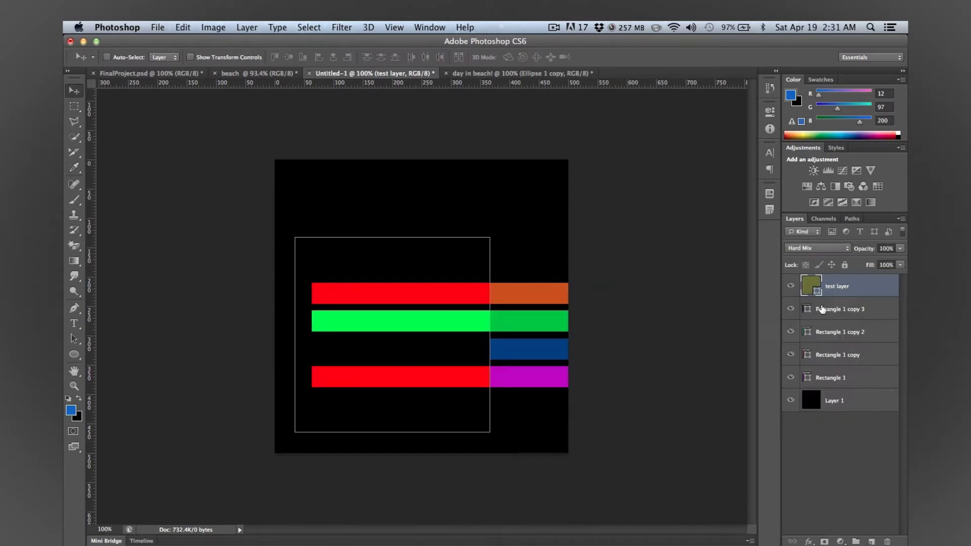
Change test layer's blend mode to Difference, try lighter olive fills and settle on the muted blue 668ea1.
click(830, 249)
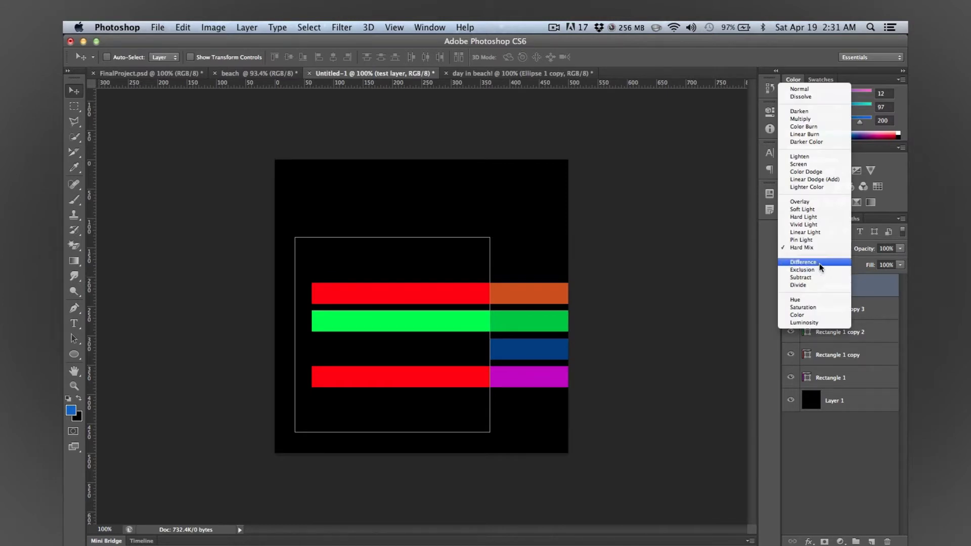
click(819, 262)
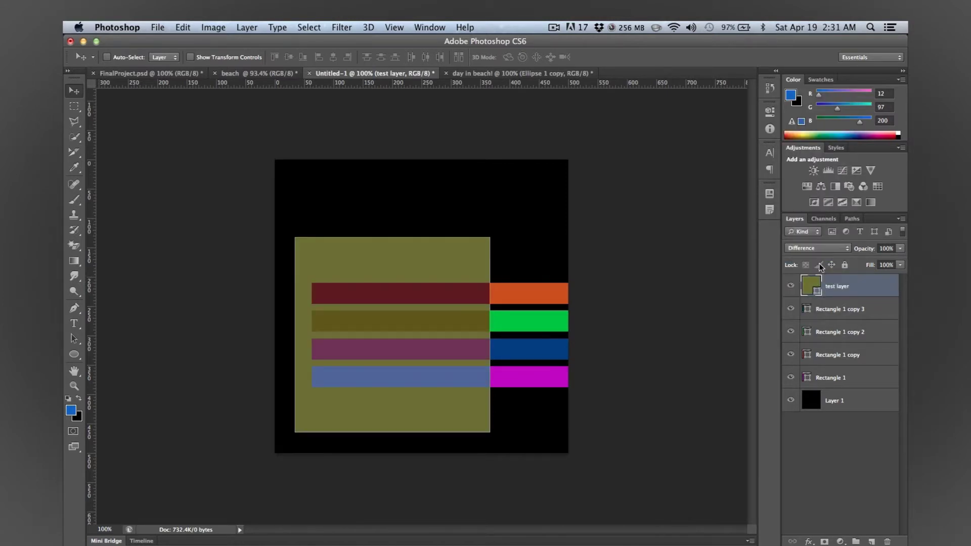
double_click(809, 287)
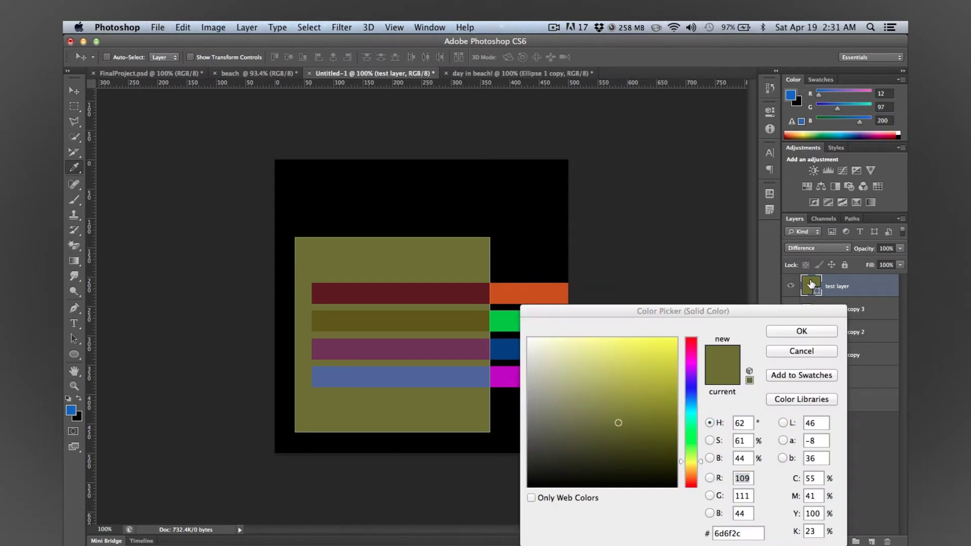
mouse_move(581, 402)
mouse_down()
mouse_move(580, 381)
mouse_move(618, 364)
mouse_move(582, 432)
mouse_move(588, 398)
mouse_move(607, 380)
mouse_move(587, 397)
mouse_up()
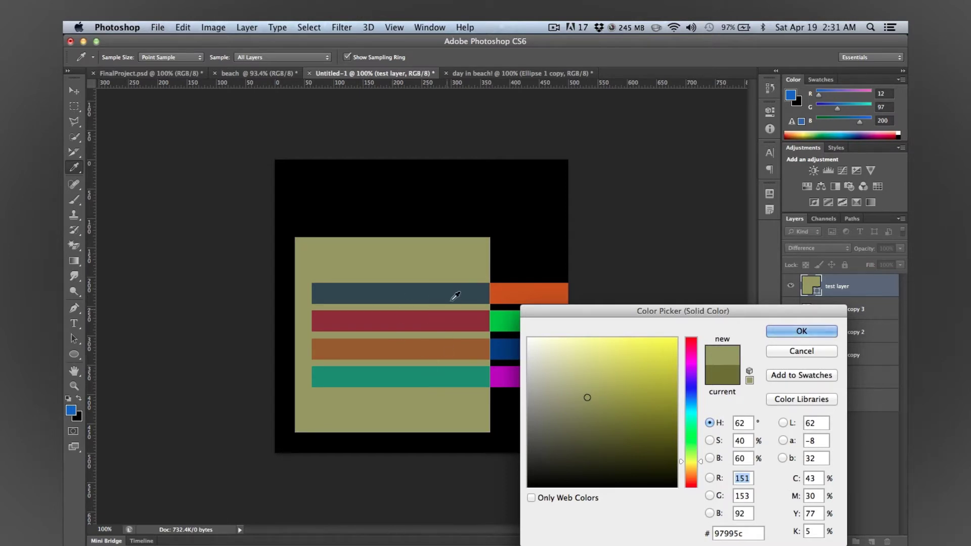
mouse_move(591, 381)
mouse_down()
mouse_move(619, 363)
mouse_move(654, 441)
mouse_move(592, 405)
mouse_move(576, 369)
mouse_move(652, 444)
mouse_move(598, 453)
mouse_move(581, 392)
mouse_up()
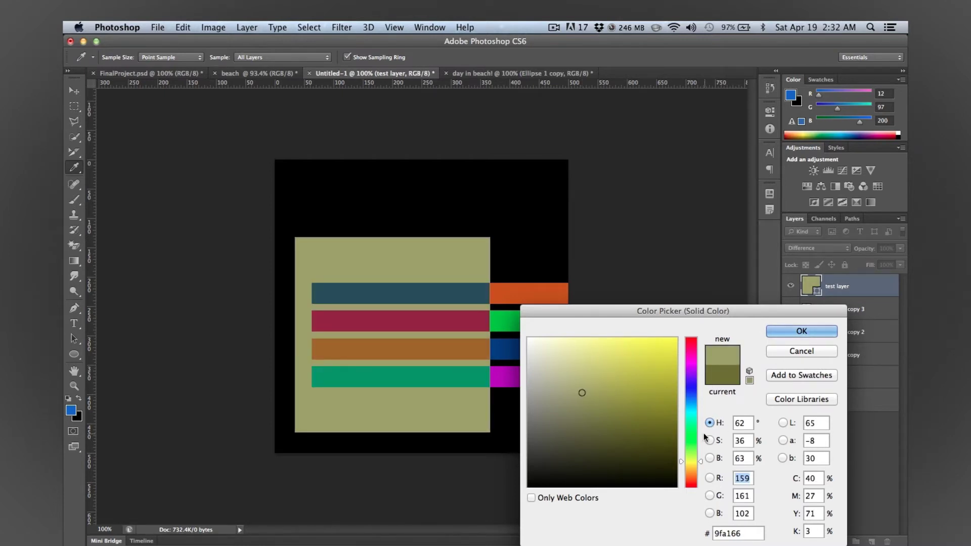
click(694, 408)
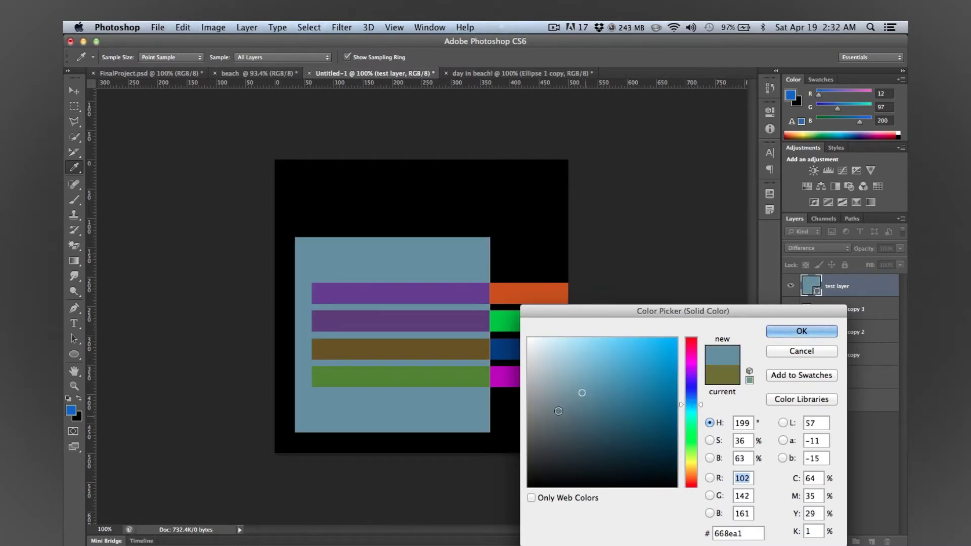
click(802, 329)
Change test layer's blend mode to Exclusion, try dark blue and green fills and settle on the purple 8222be.
click(820, 245)
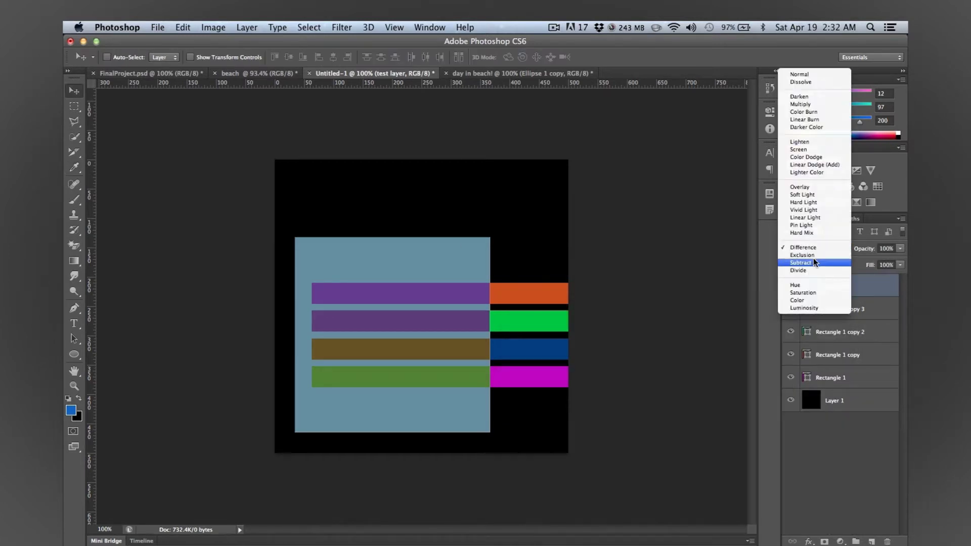
click(815, 256)
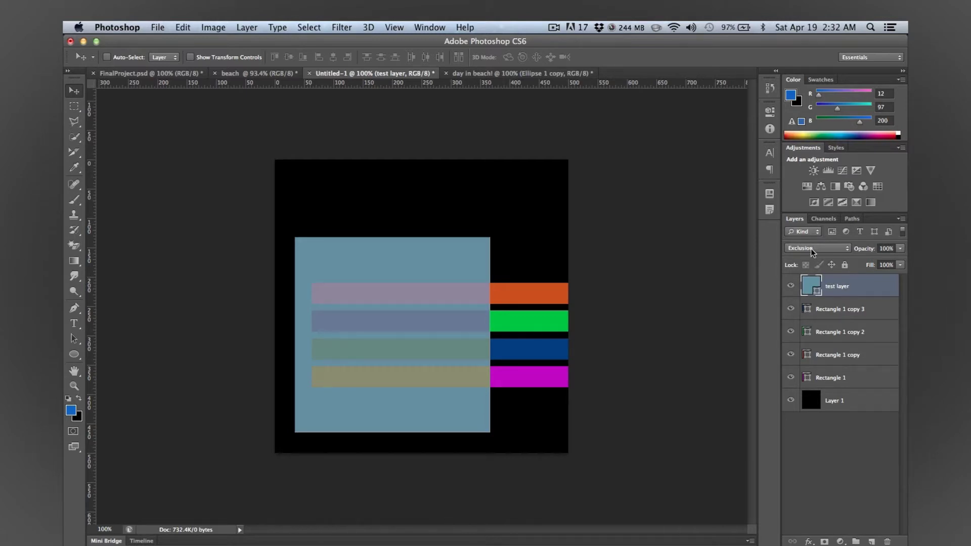
double_click(806, 292)
mouse_move(594, 380)
mouse_down()
mouse_move(622, 390)
mouse_move(628, 373)
mouse_move(671, 397)
mouse_move(651, 427)
mouse_up()
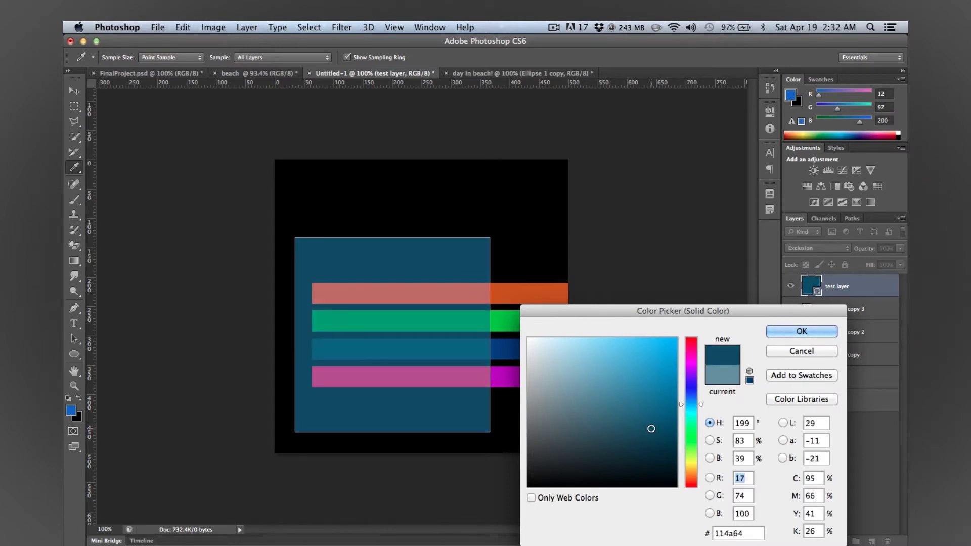
click(690, 451)
click(659, 413)
click(664, 381)
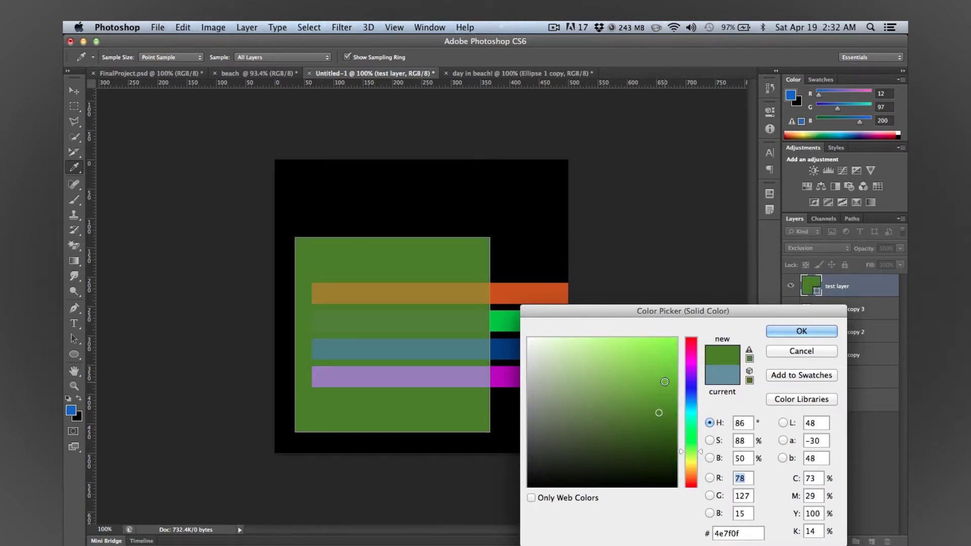
click(691, 372)
click(650, 375)
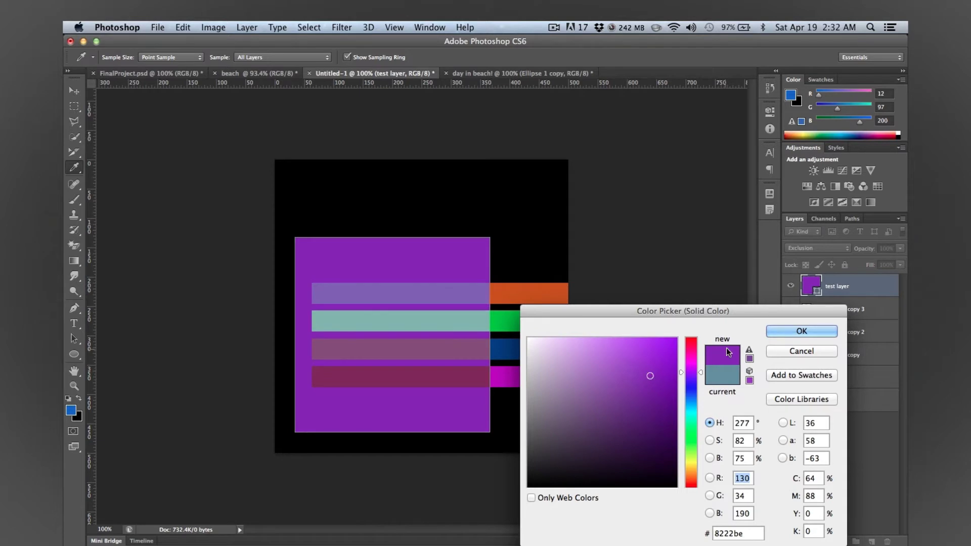
click(828, 330)
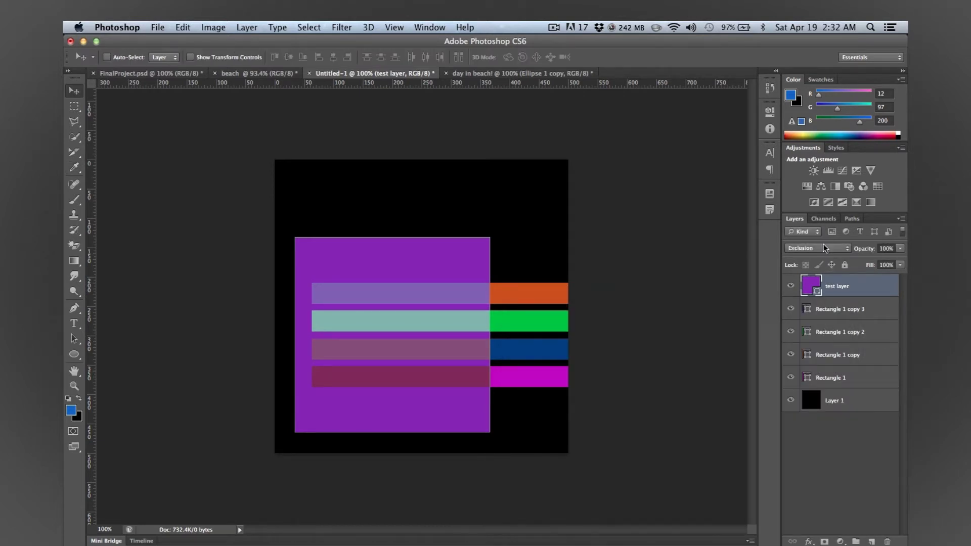
Change test layer's blend mode to Subtract, try white and black fills and settle on the light purple b295c5.
click(826, 248)
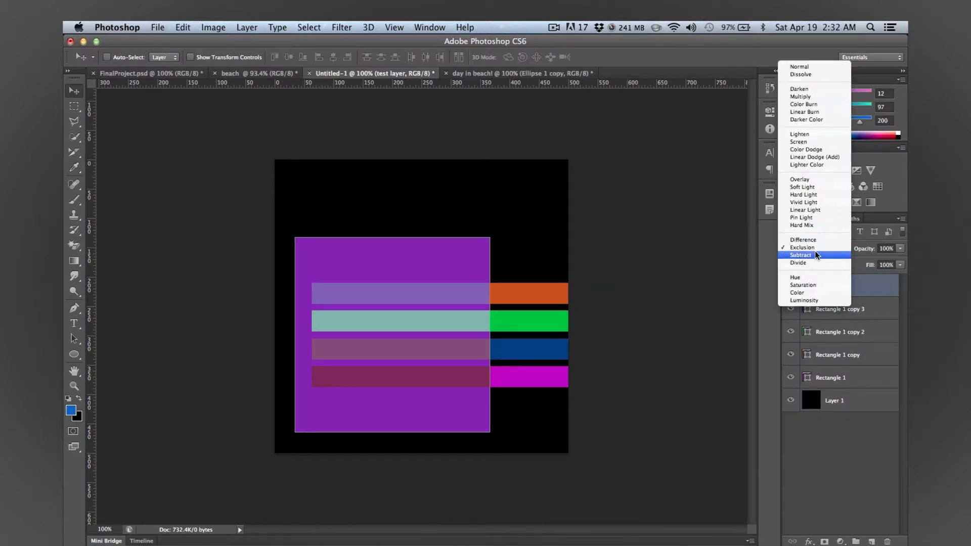
click(818, 255)
double_click(808, 288)
mouse_move(650, 377)
mouse_down()
mouse_move(586, 407)
mouse_move(535, 360)
mouse_move(549, 349)
mouse_up()
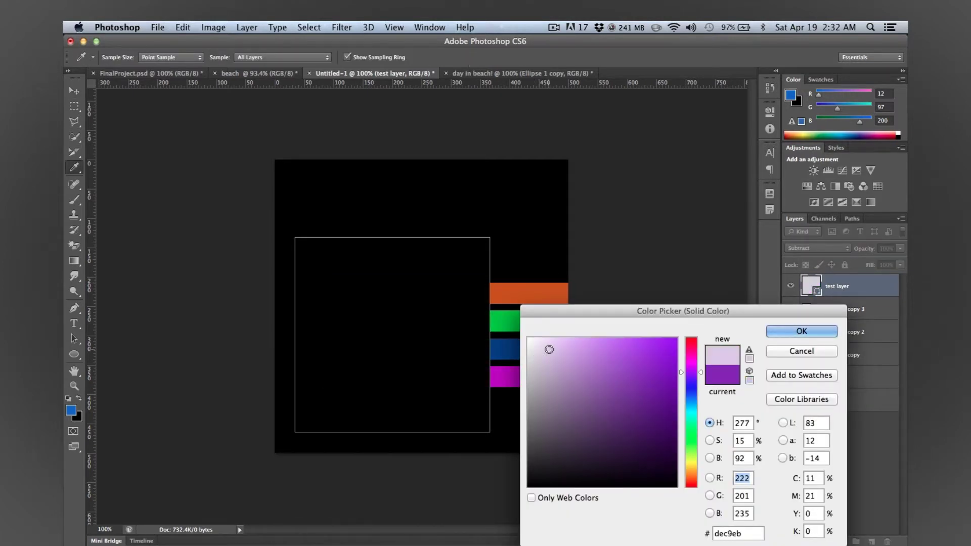
click(528, 338)
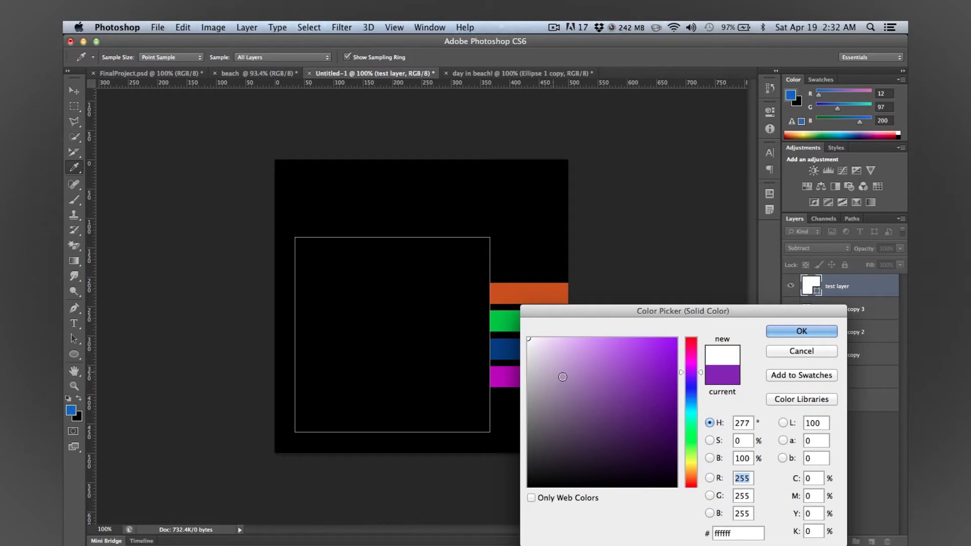
drag(653, 455, 689, 484)
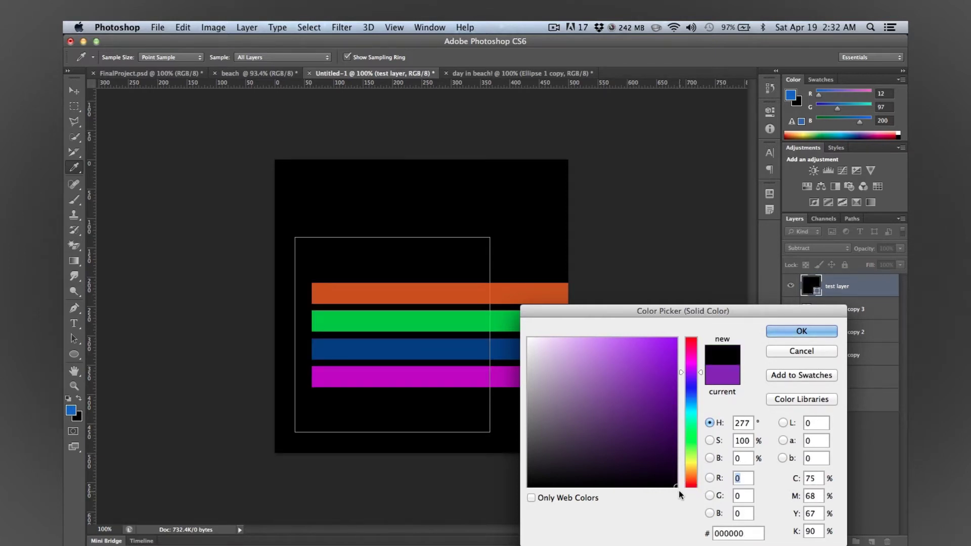
drag(628, 420, 516, 333)
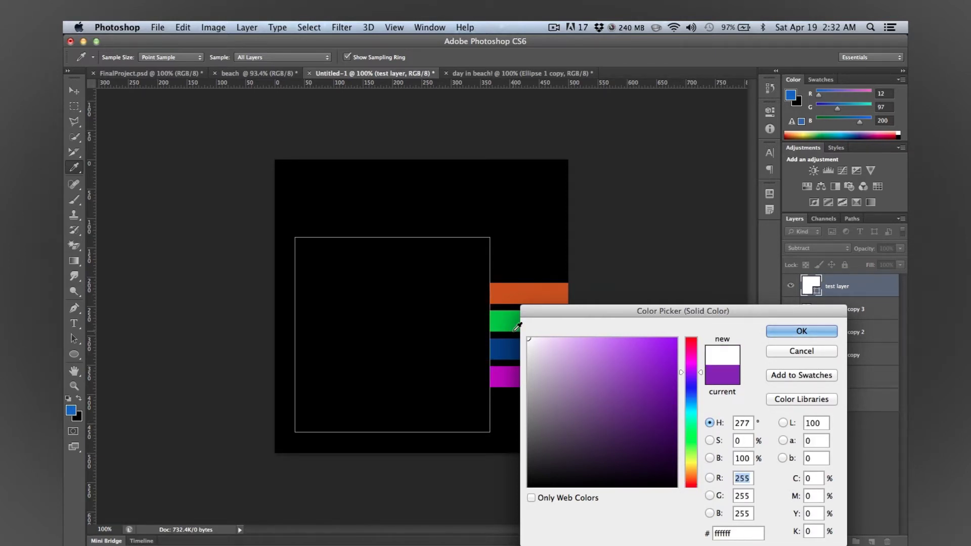
drag(613, 412, 678, 489)
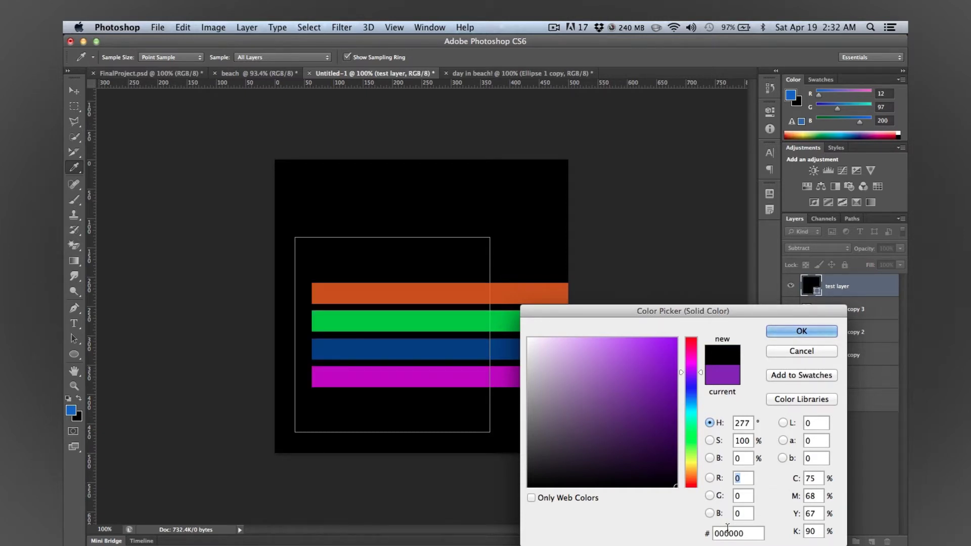
mouse_move(586, 388)
mouse_down()
mouse_move(554, 358)
mouse_move(564, 371)
mouse_up()
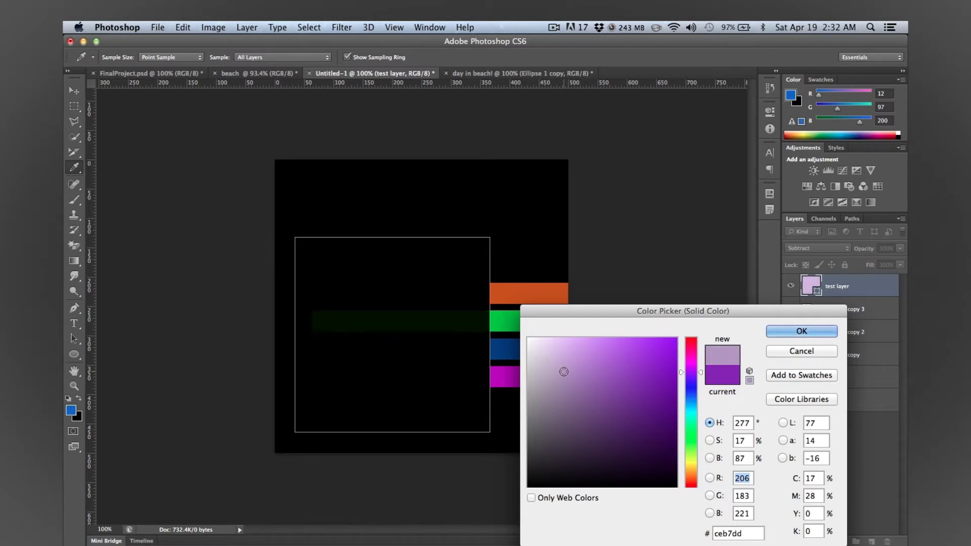
click(808, 332)
Change test layer's blend mode to Divide and try the yellow ffd800 and the blue 002aff as its fill.
click(834, 249)
click(833, 255)
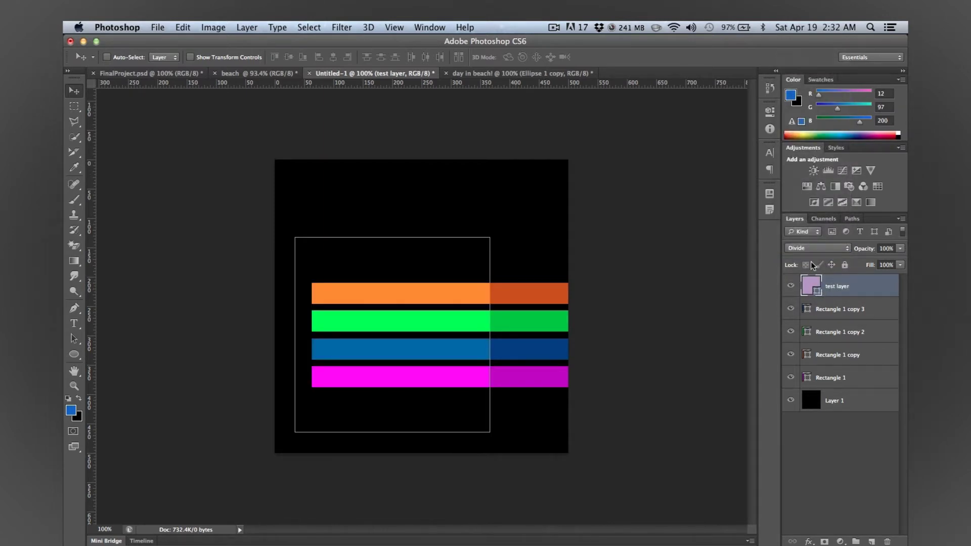
double_click(811, 284)
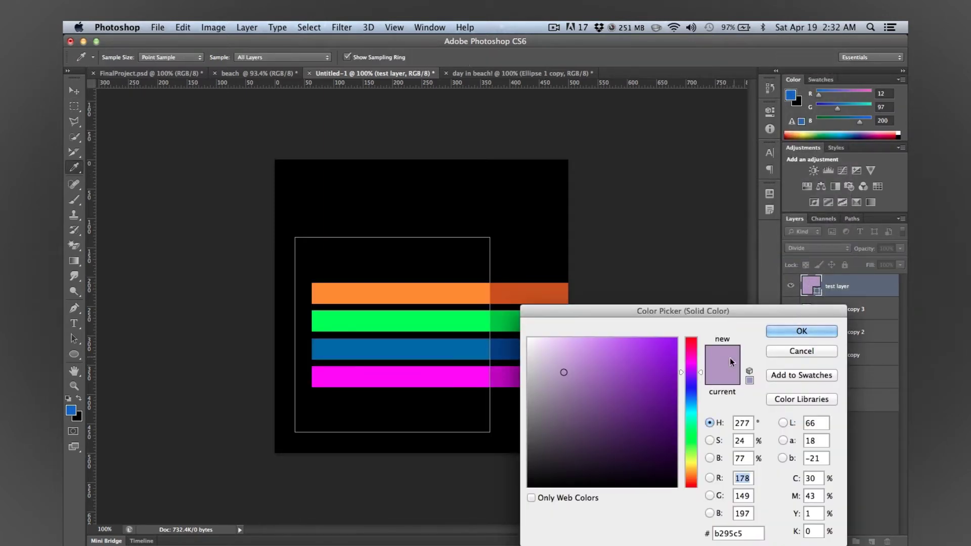
mouse_move(592, 371)
mouse_down()
mouse_move(530, 340)
mouse_move(670, 393)
mouse_move(639, 373)
mouse_move(674, 347)
mouse_move(697, 350)
mouse_move(700, 316)
mouse_up()
click(693, 466)
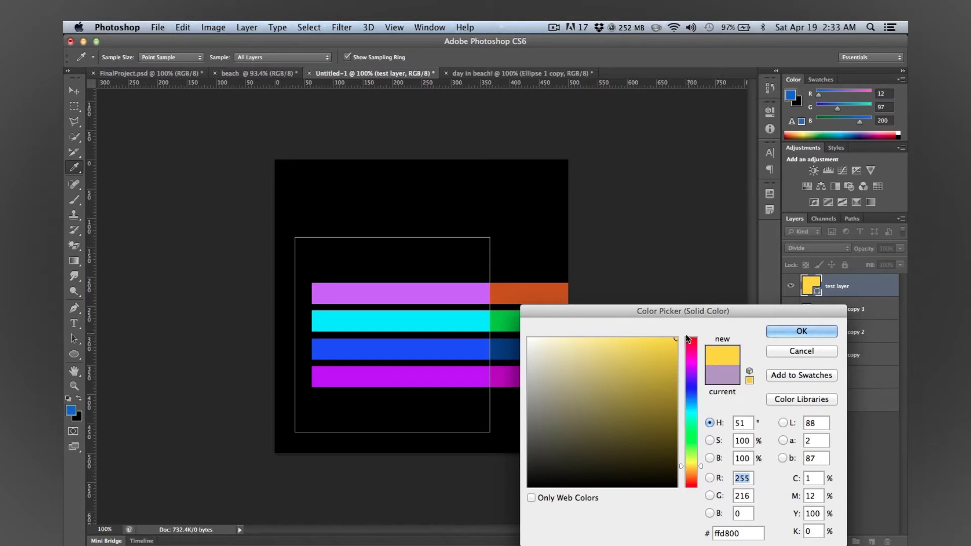
click(694, 391)
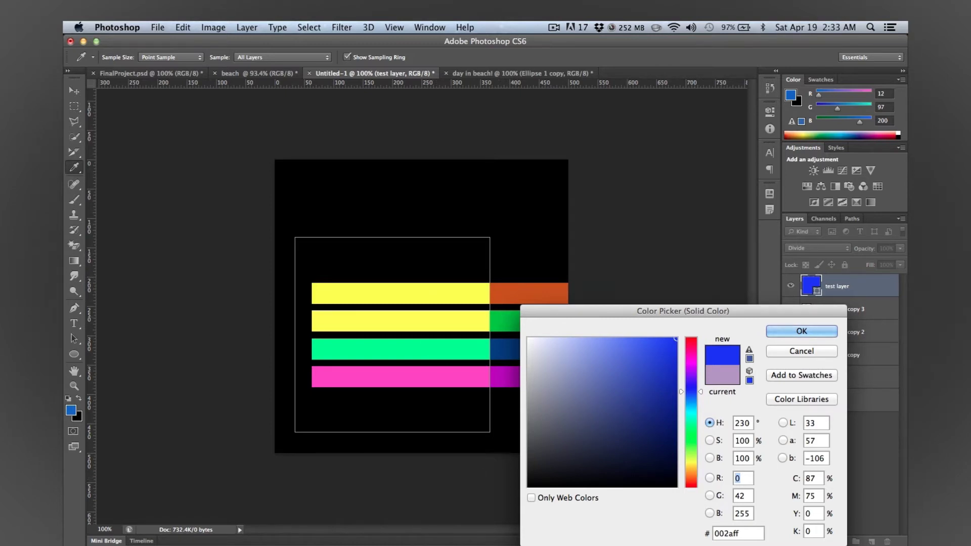
Switch to Safari, search Google Images for "color wheel" and open the round color wheel on a black background.
mouse_move(412, 534)
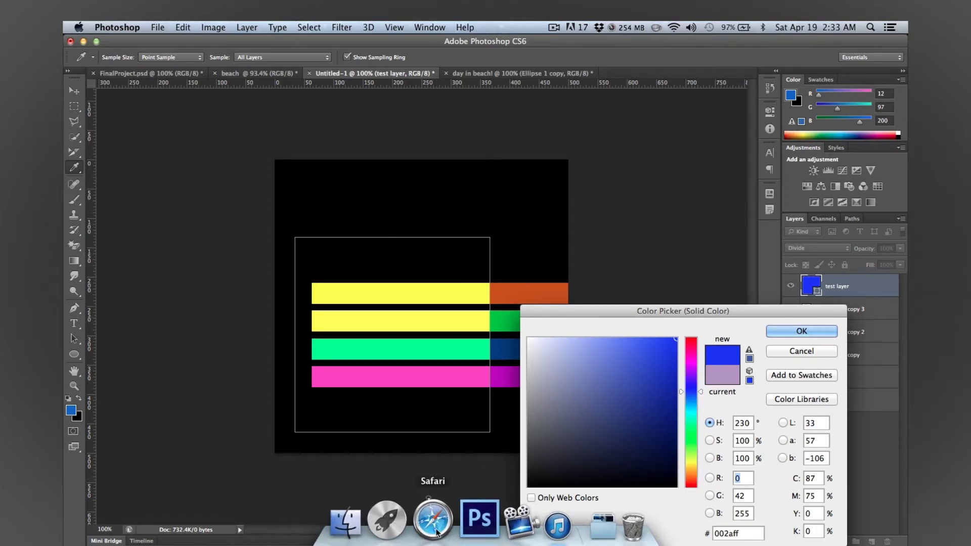
click(433, 521)
text(color wheel)
key(Return)
click(241, 141)
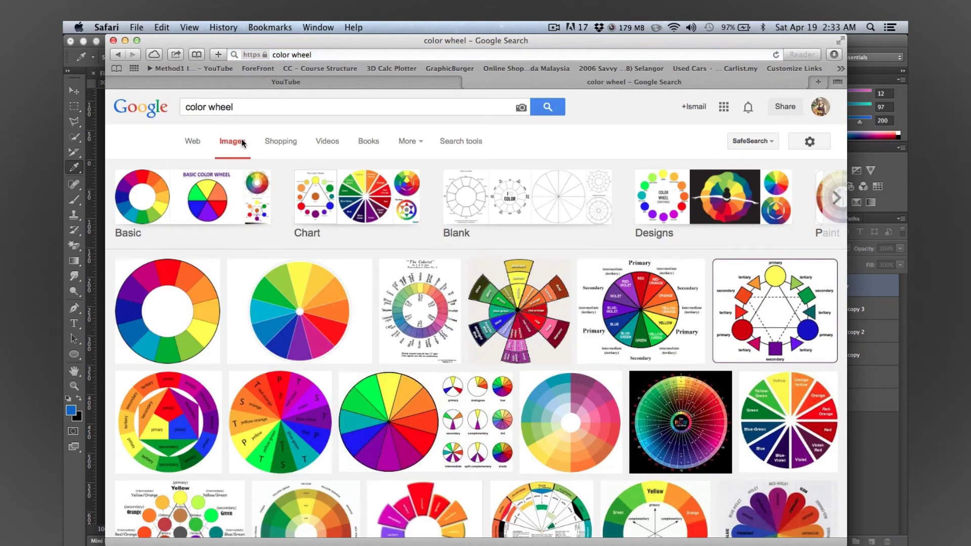
click(679, 422)
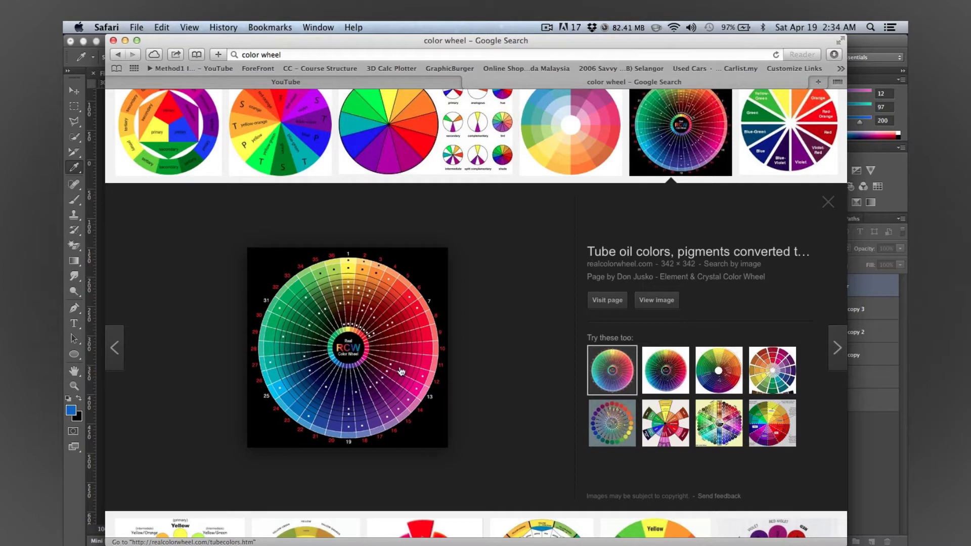
Return to Photoshop and set test layer's fill to the blue 0c19c8.
click(881, 459)
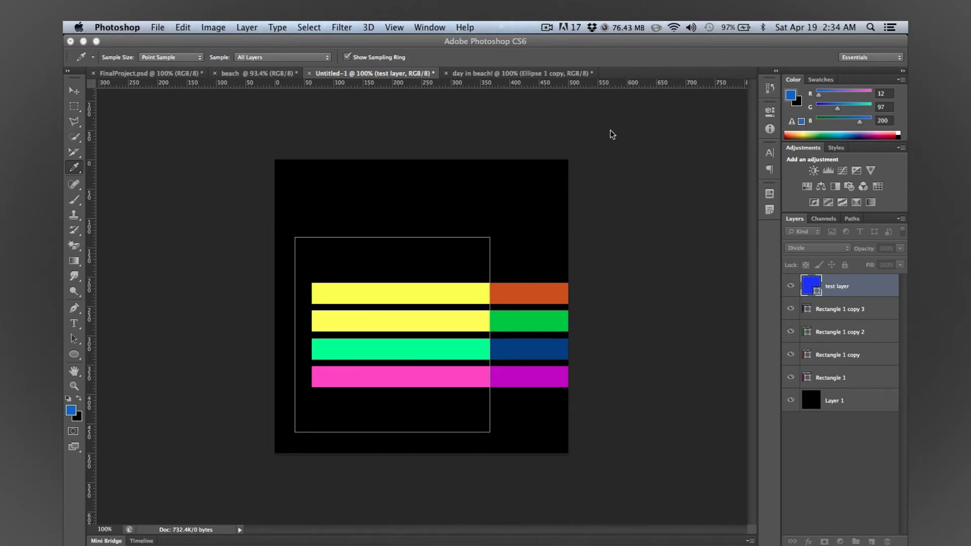
click(547, 27)
click(553, 65)
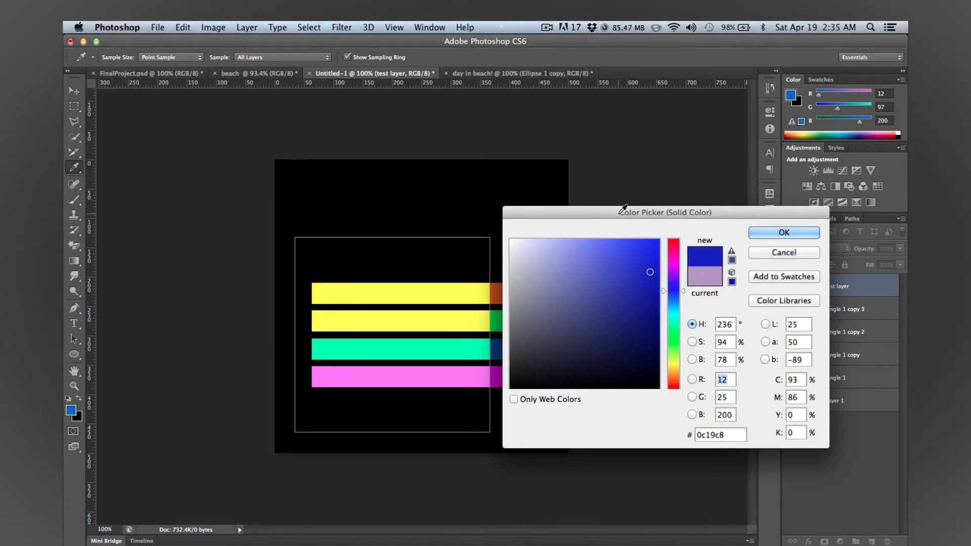
mouse_move(732, 208)
mouse_down()
mouse_move(562, 191)
mouse_move(737, 209)
mouse_up()
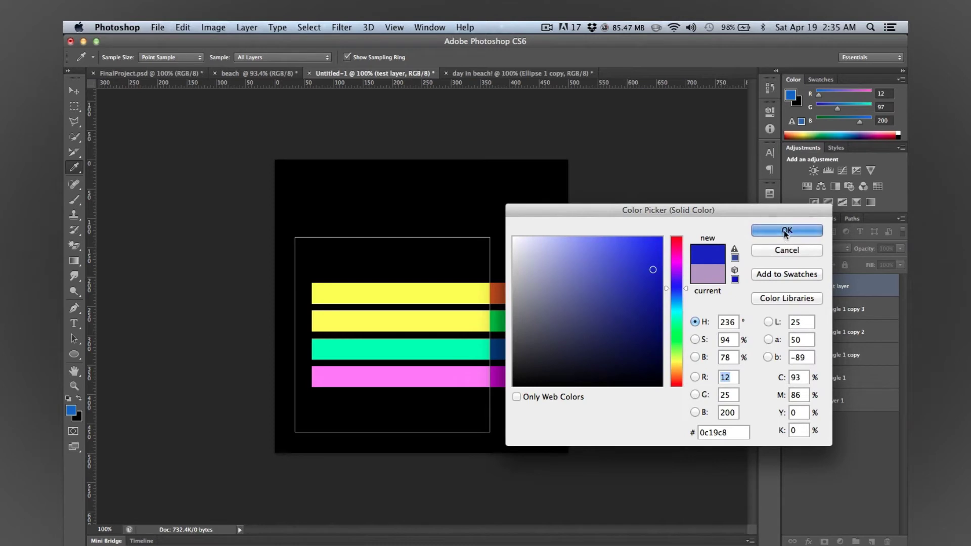
click(789, 232)
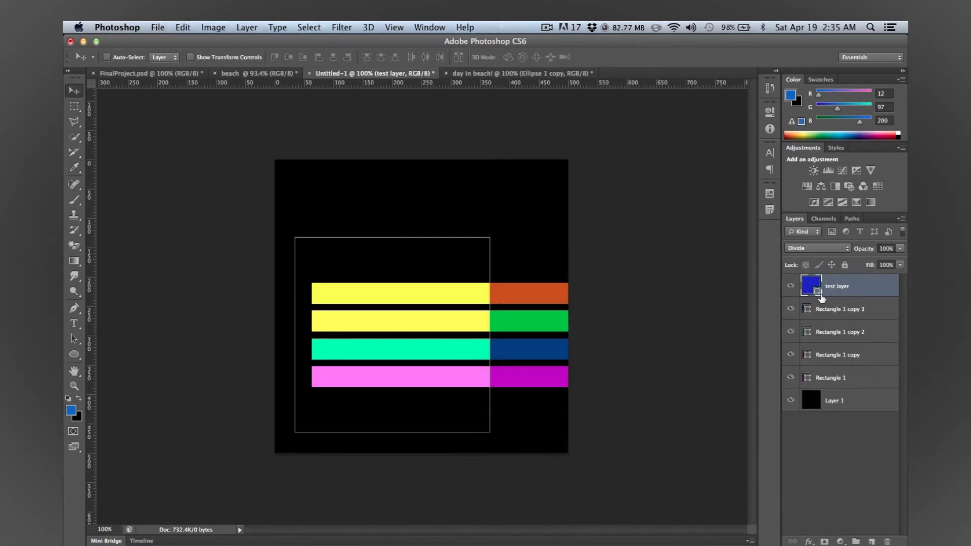
Try the yellow c8b40c and the green 0cc81e as test layer's fill and settle on the magenta bd0cc8.
double_click(813, 287)
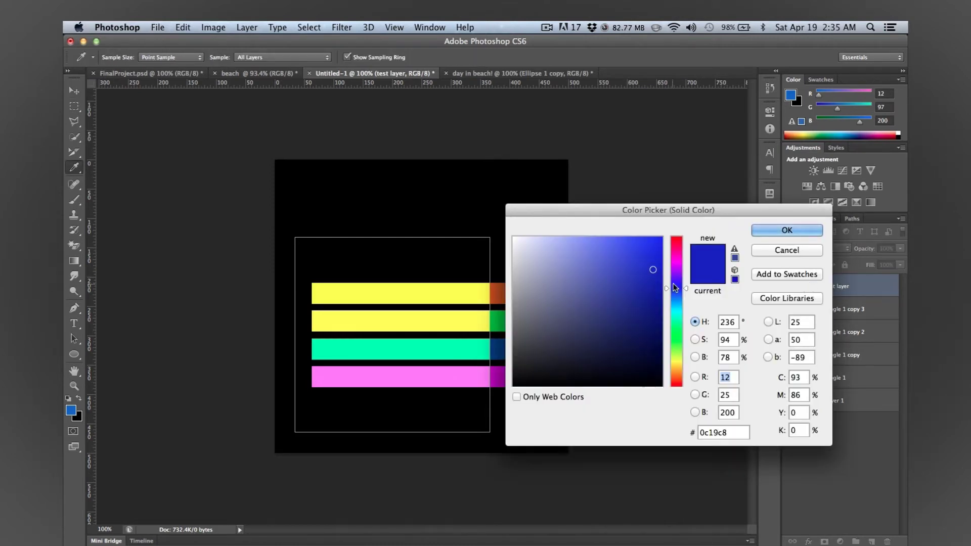
drag(681, 293, 682, 364)
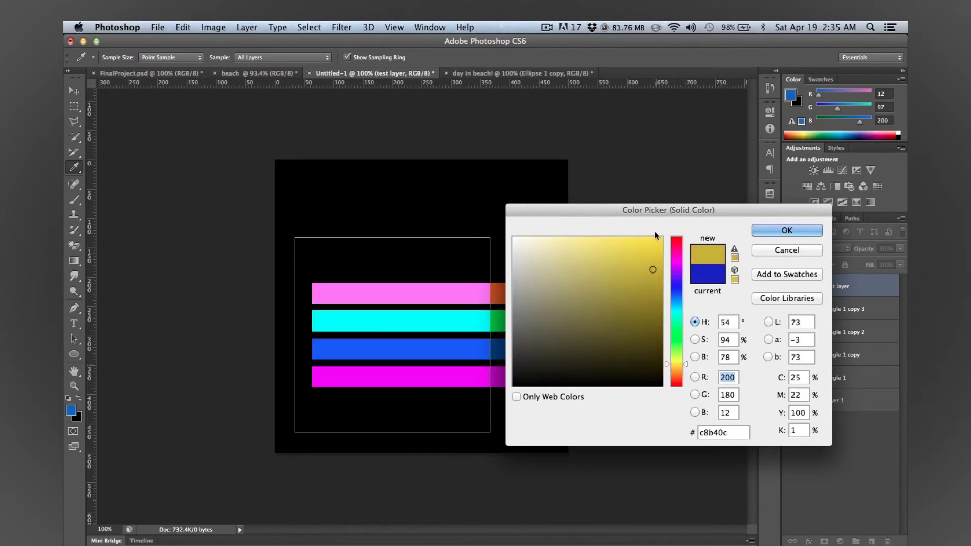
drag(656, 212, 733, 209)
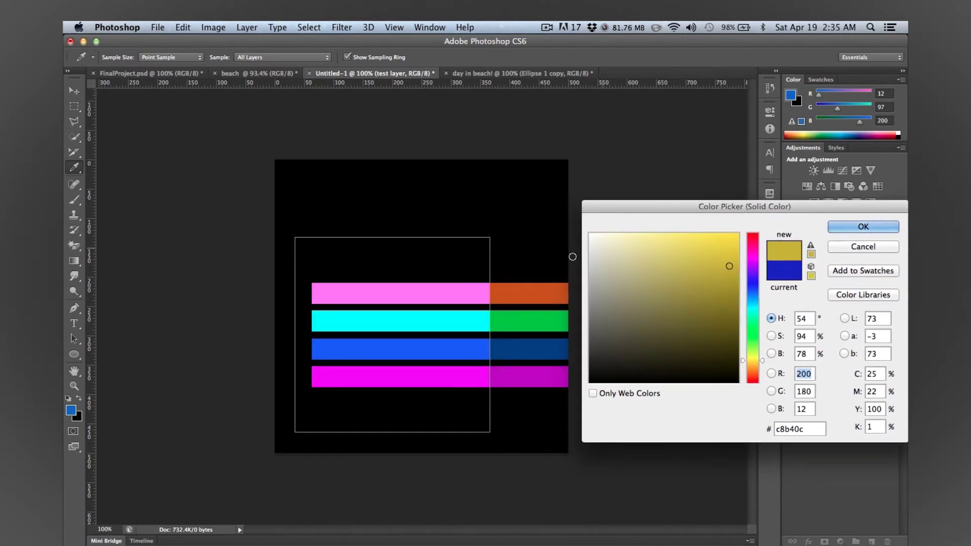
click(754, 330)
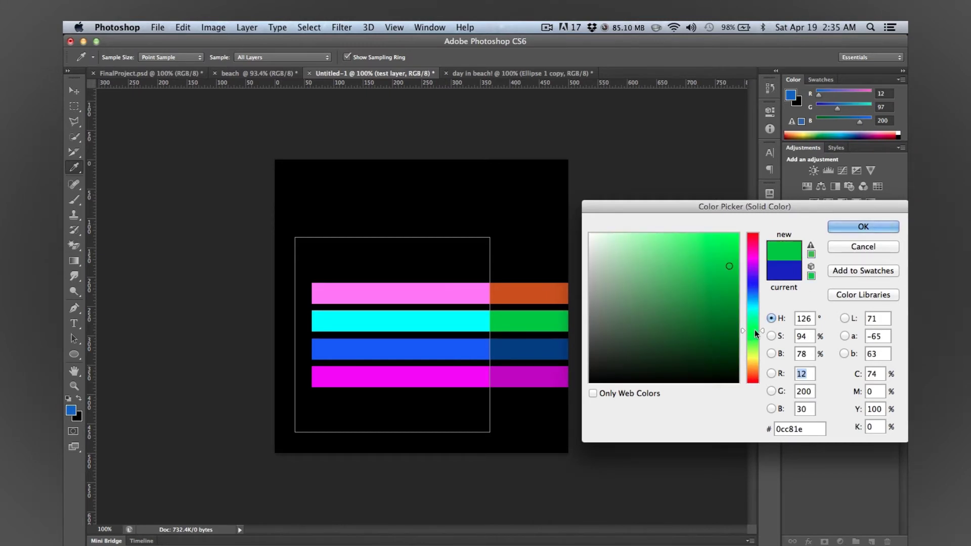
click(755, 260)
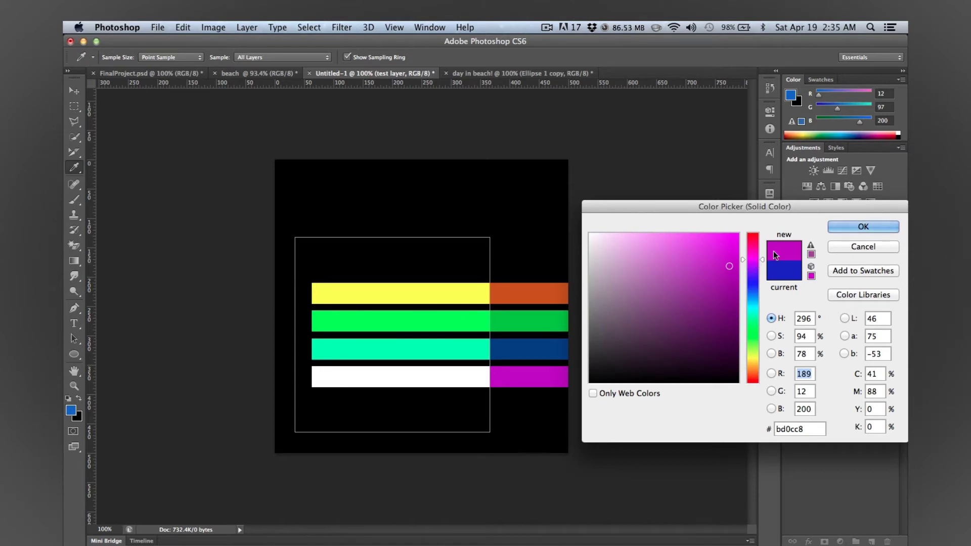
click(864, 226)
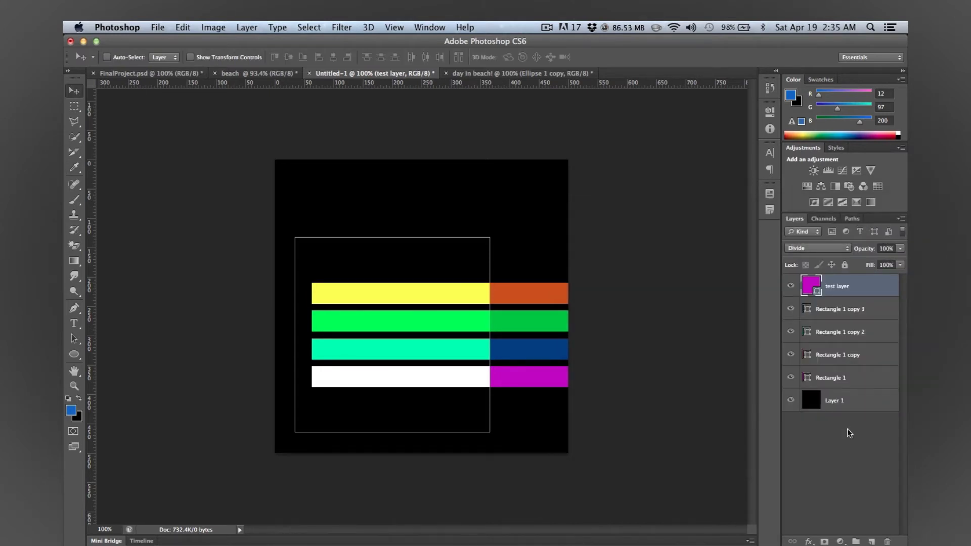
Change test layer's blend mode to Hue and try lighter magenta shades such as d153d9 as its fill.
click(815, 248)
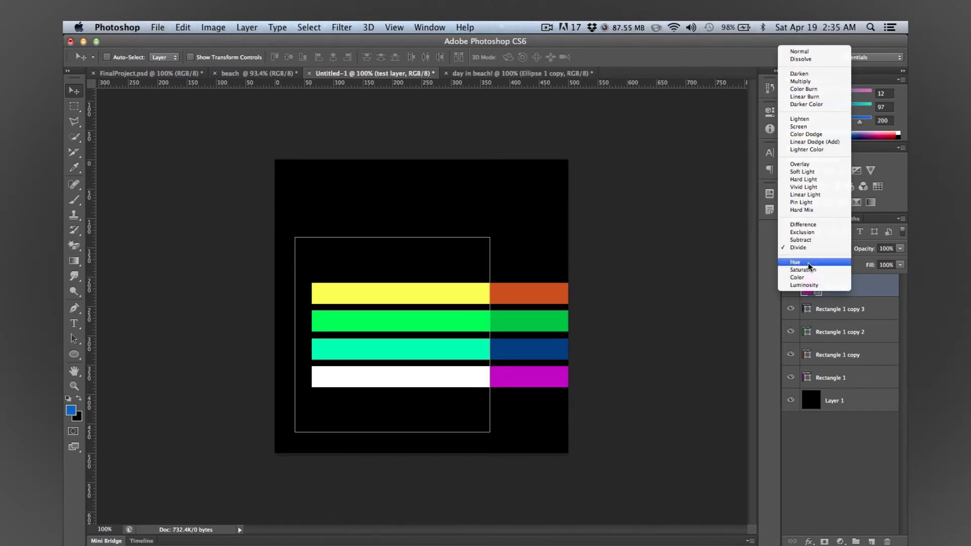
click(809, 263)
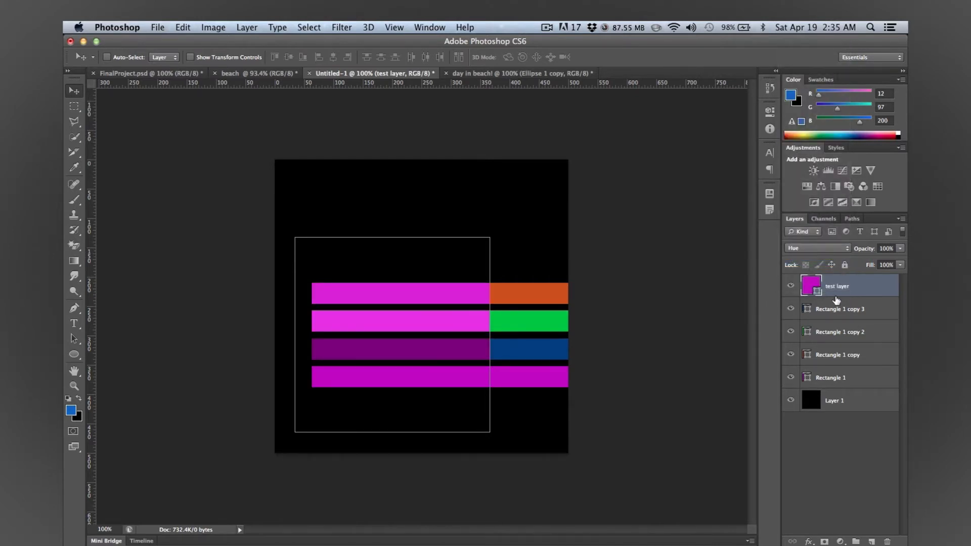
double_click(807, 288)
click(629, 271)
click(598, 249)
click(678, 253)
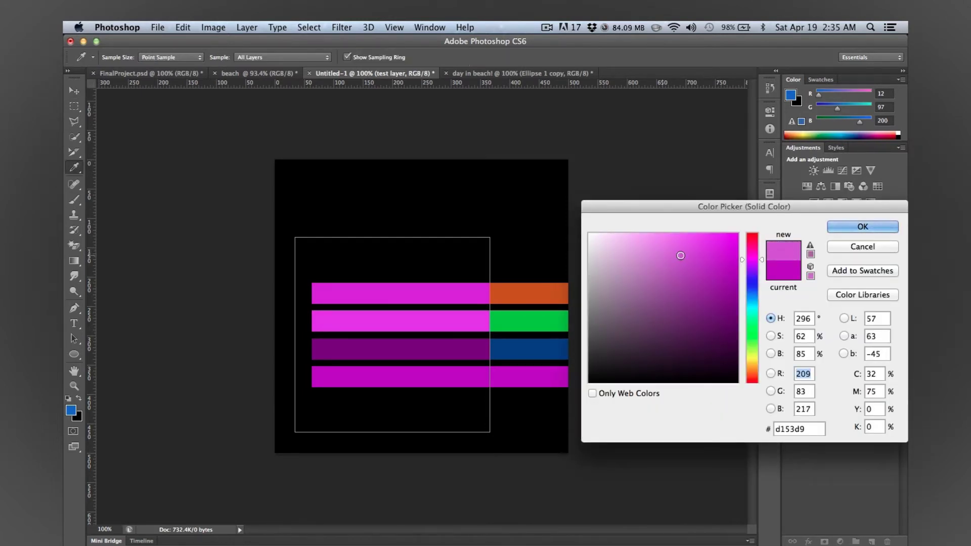
Try more shades and hues for test layer's fill and settle on a muted teal with a hue of 169°.
click(704, 280)
mouse_move(706, 326)
mouse_down()
mouse_move(726, 334)
mouse_move(637, 320)
mouse_move(677, 242)
mouse_move(647, 239)
mouse_up()
click(759, 285)
click(730, 307)
click(763, 314)
click(692, 303)
click(679, 261)
click(679, 288)
click(855, 227)
Change test layer's blend mode to Saturation and try fills from pale to dark, including 101212, 50746e, c8d2d0 and 0f2723.
click(839, 249)
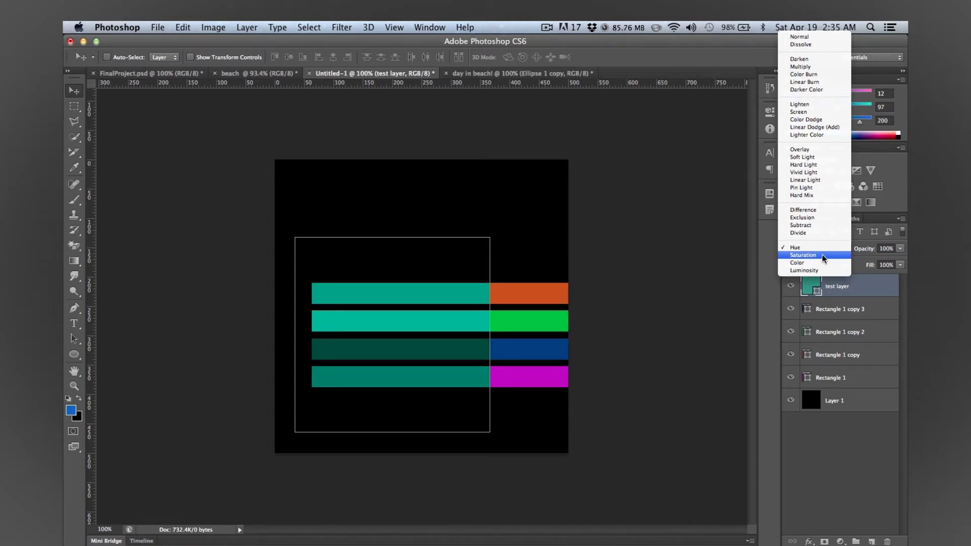
click(823, 256)
double_click(814, 290)
drag(679, 305, 605, 372)
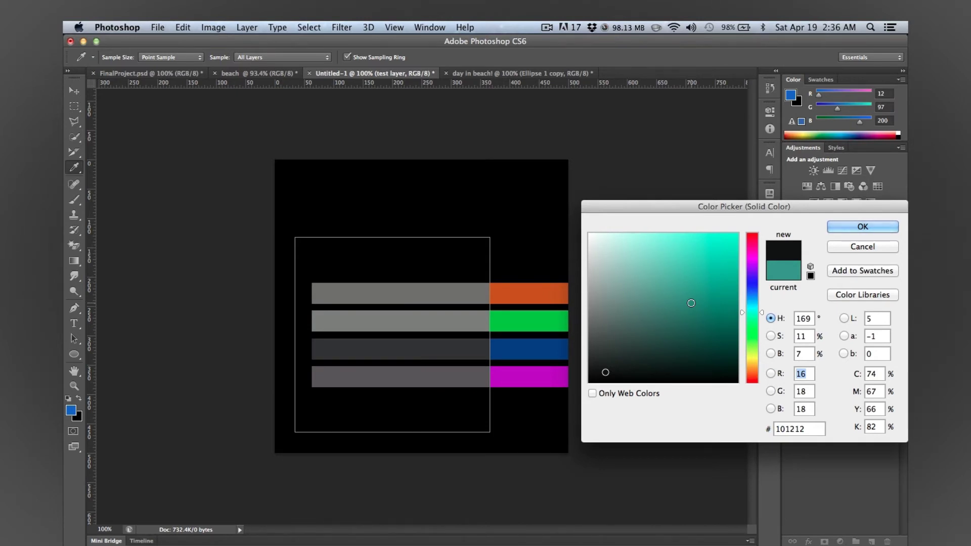
click(635, 314)
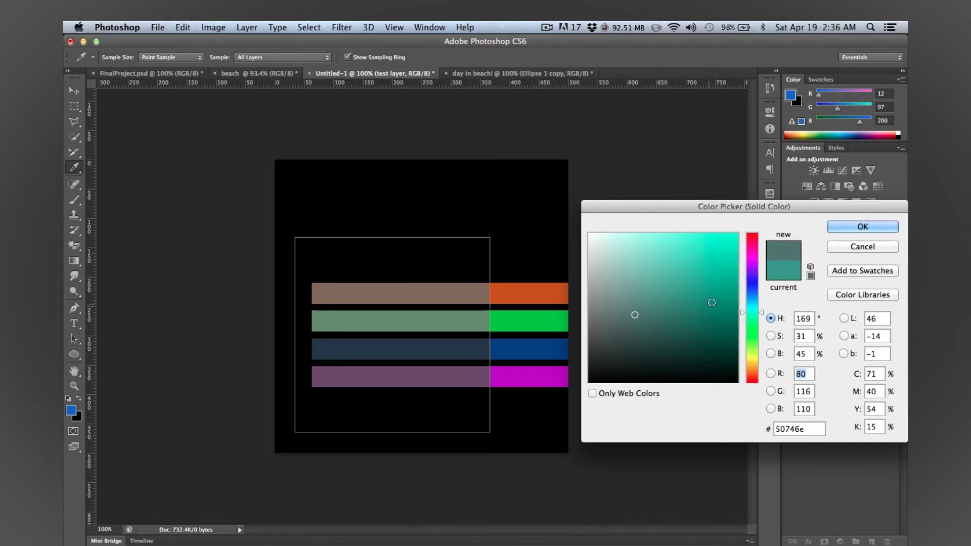
click(611, 286)
click(596, 260)
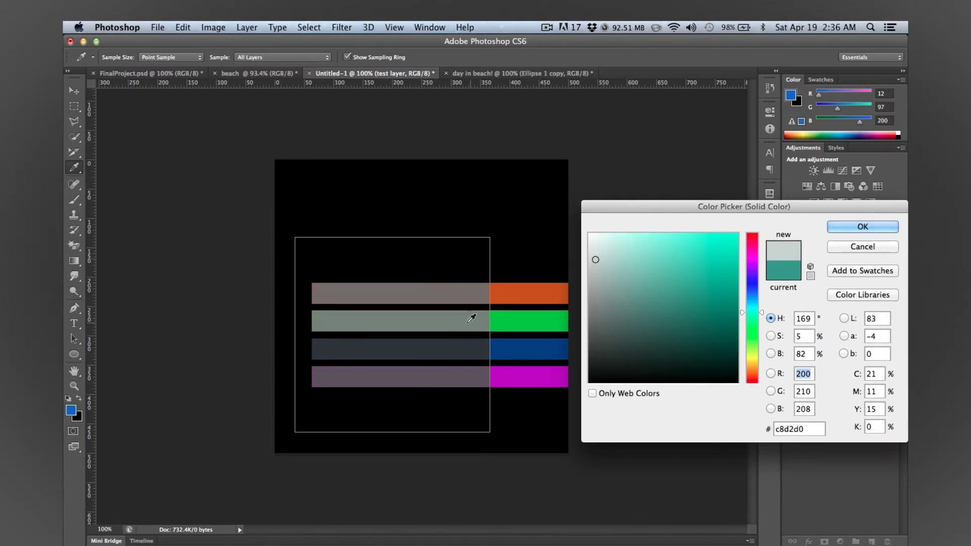
click(603, 328)
click(655, 325)
click(681, 360)
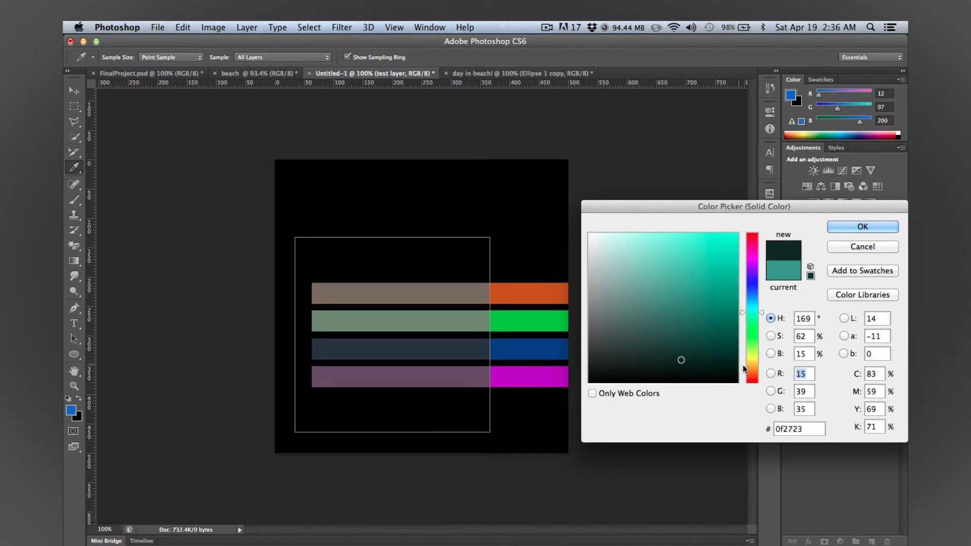
Try the greens 57814c and 72cf59 as test layer's fill and settle on the light blue 59c5cf.
click(749, 338)
click(665, 316)
click(650, 307)
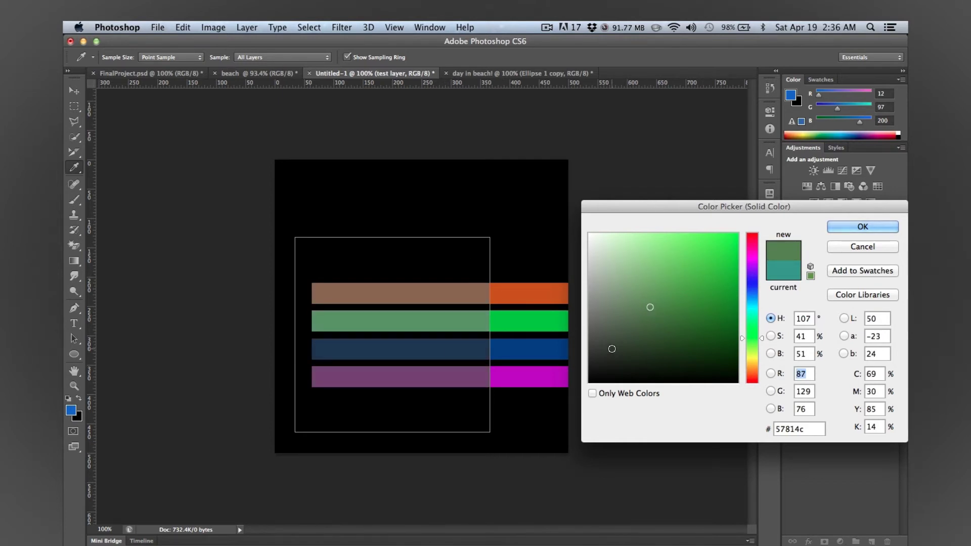
click(624, 254)
click(674, 261)
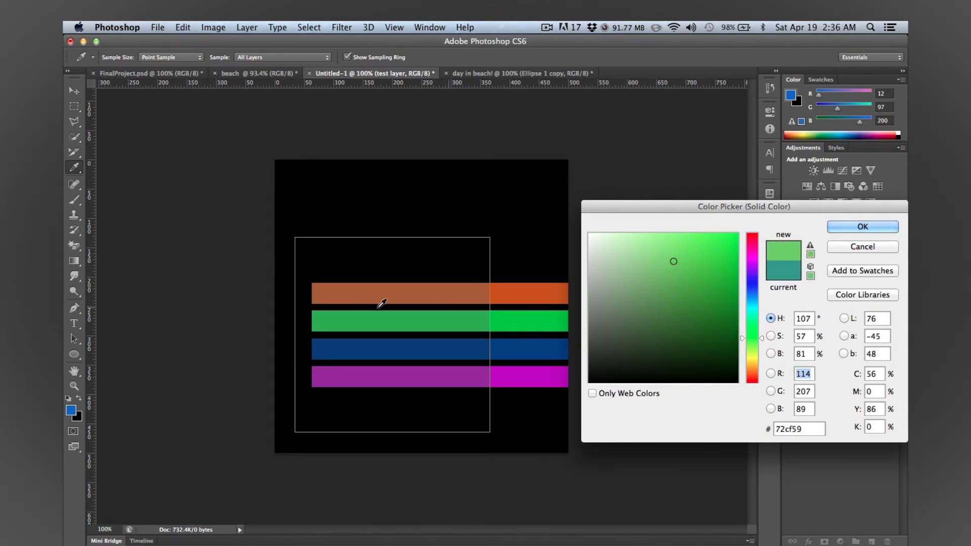
click(751, 306)
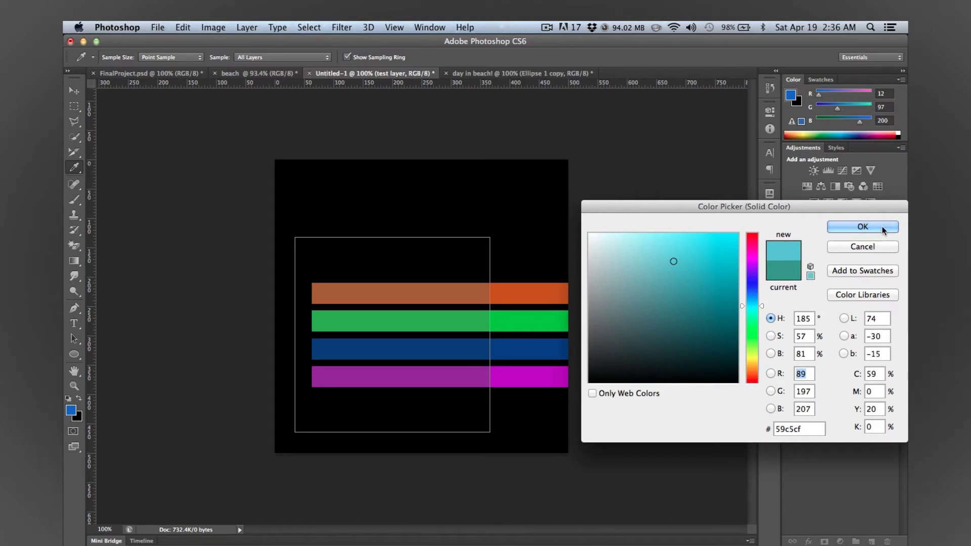
click(863, 227)
Change test layer's blend mode to Color and set its fill to the muted blue 415693.
click(840, 254)
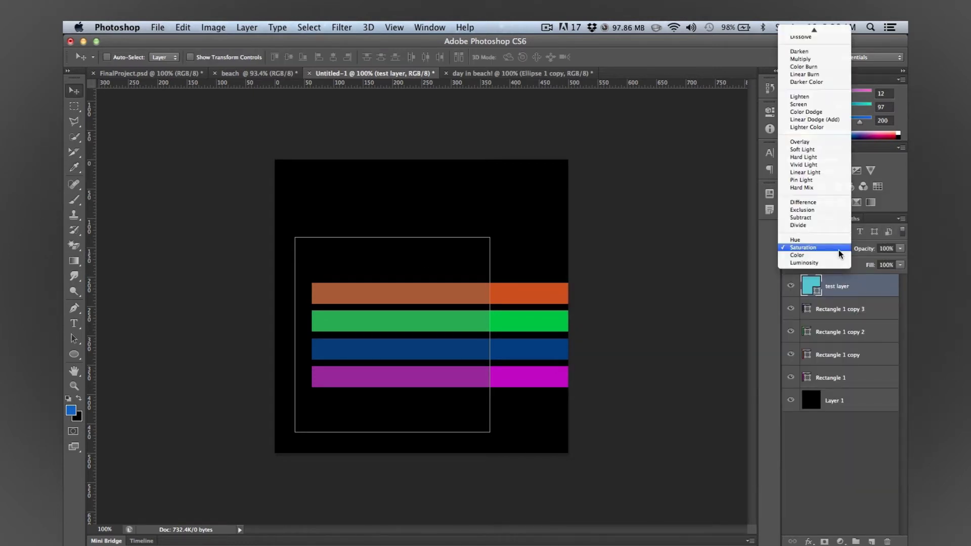
click(834, 257)
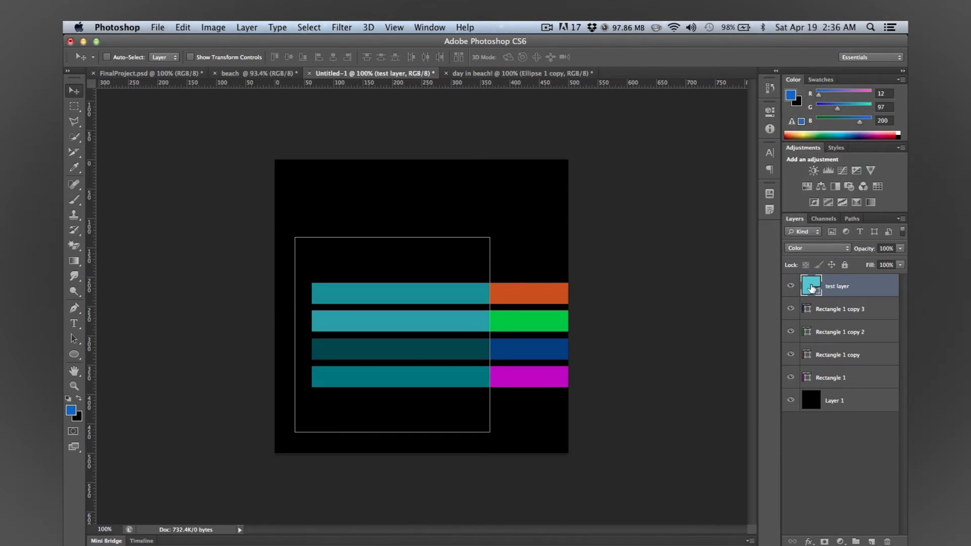
double_click(811, 288)
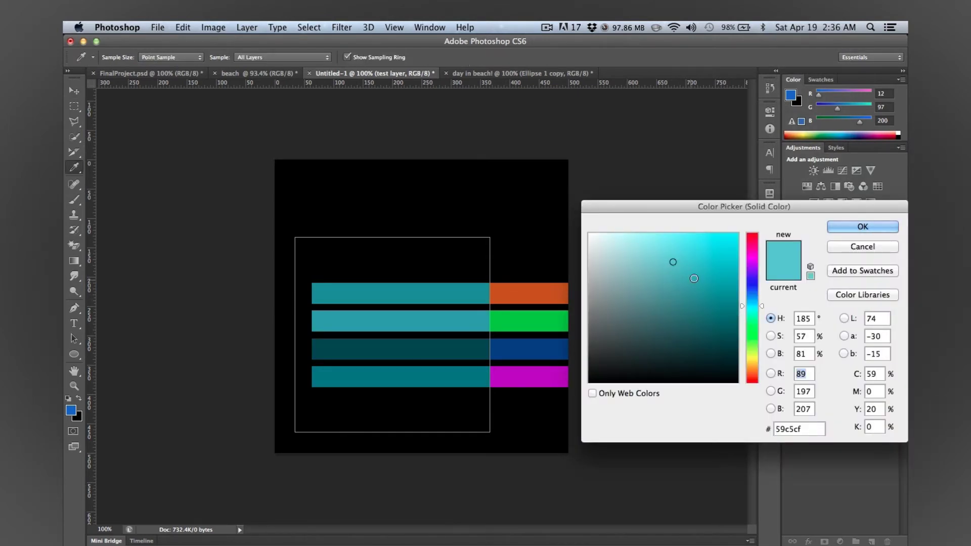
mouse_move(706, 277)
mouse_down()
mouse_move(635, 274)
mouse_move(616, 286)
mouse_move(607, 362)
mouse_move(658, 353)
mouse_move(672, 293)
mouse_up()
click(752, 291)
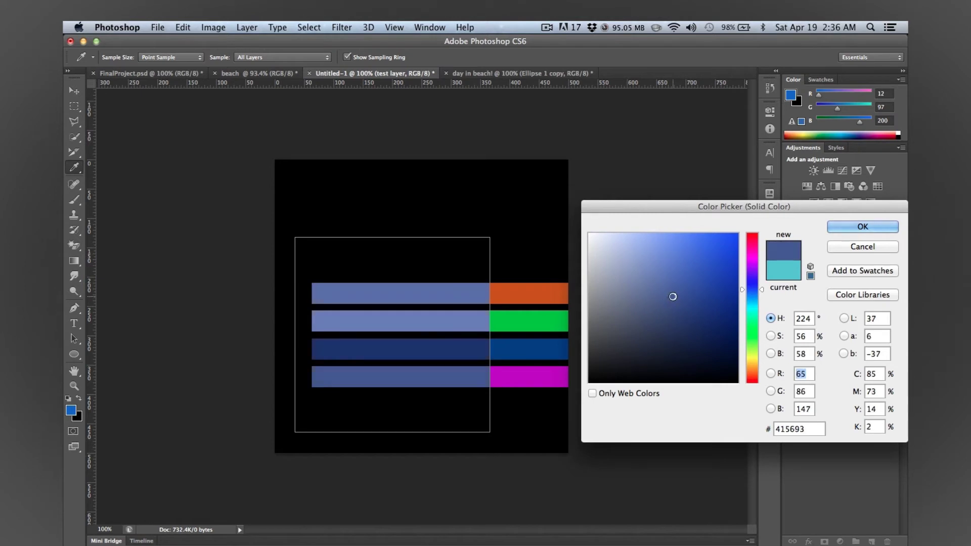
key(Return)
Change test layer's blend mode to Luminosity, try darker and lighter fills, settle on the gray-blue 737a8e and deselect the layer.
click(829, 248)
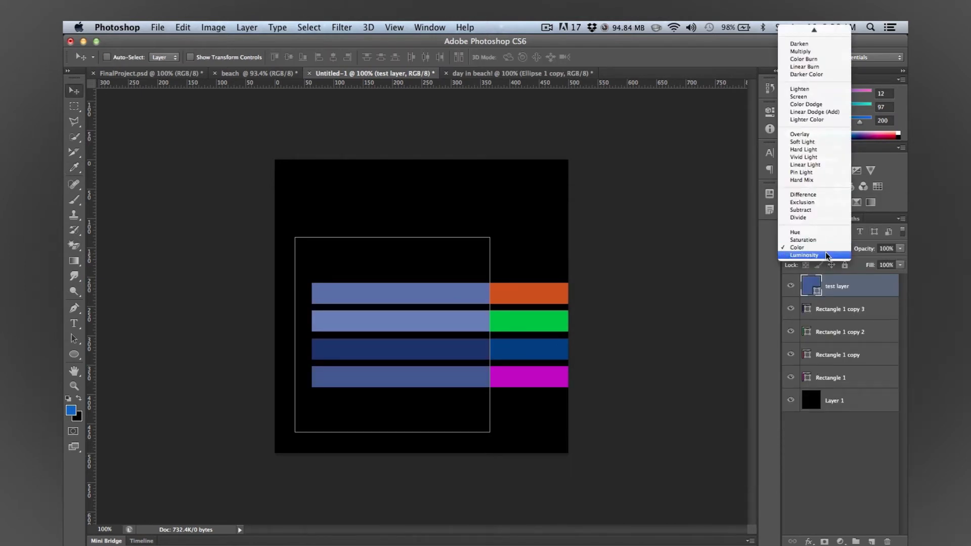
click(826, 255)
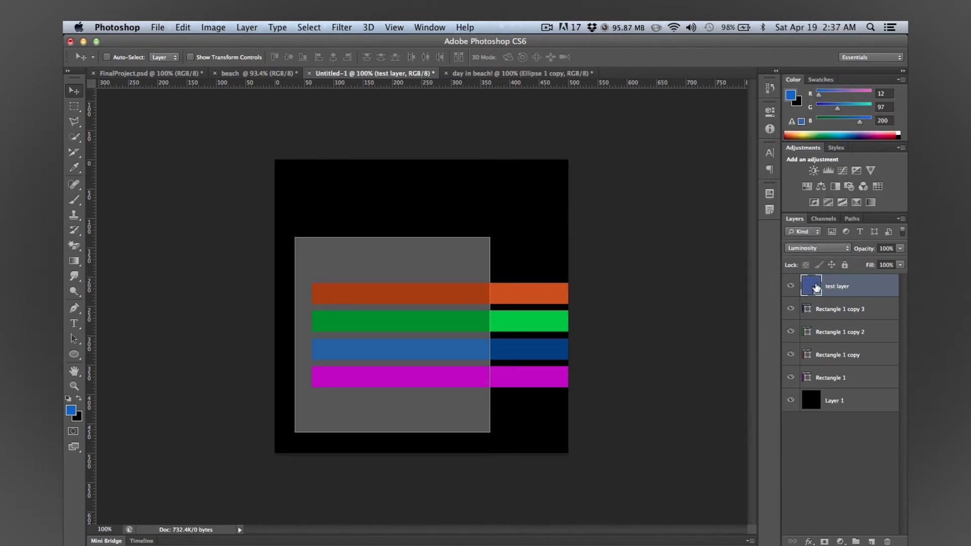
double_click(816, 288)
click(705, 286)
mouse_move(705, 286)
mouse_down()
mouse_move(692, 279)
mouse_move(727, 254)
mouse_move(707, 313)
mouse_move(686, 313)
mouse_up()
mouse_move(691, 345)
mouse_down()
mouse_move(685, 273)
mouse_move(607, 262)
mouse_move(601, 243)
mouse_up()
mouse_move(685, 286)
mouse_down()
mouse_move(723, 359)
mouse_move(656, 293)
mouse_move(685, 276)
mouse_move(622, 317)
mouse_move(732, 315)
mouse_move(617, 300)
mouse_up()
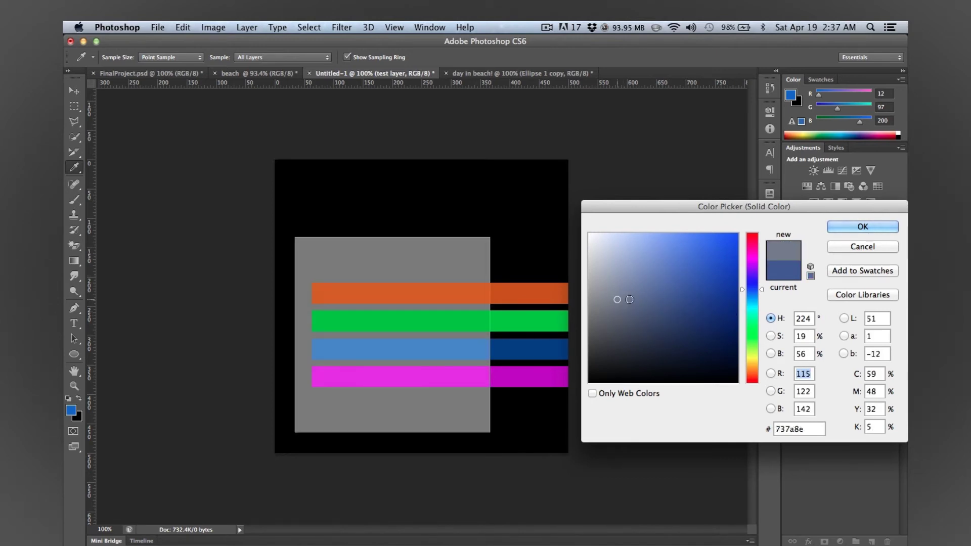
click(860, 228)
click(867, 459)
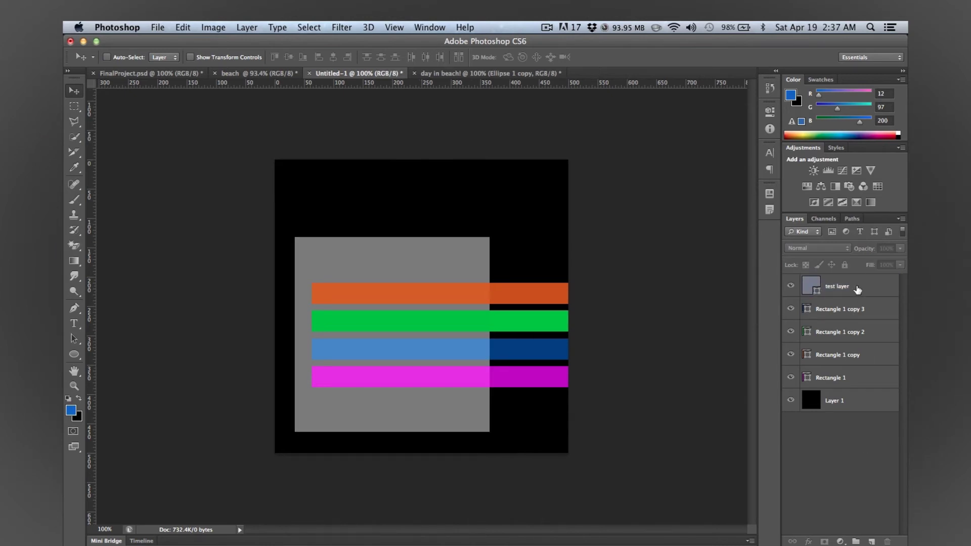
Switch to the "day in beach!" document and toggle the Ellipse 1 copy and Ellipse 1 glow layers off and on to compare their effect.
click(456, 73)
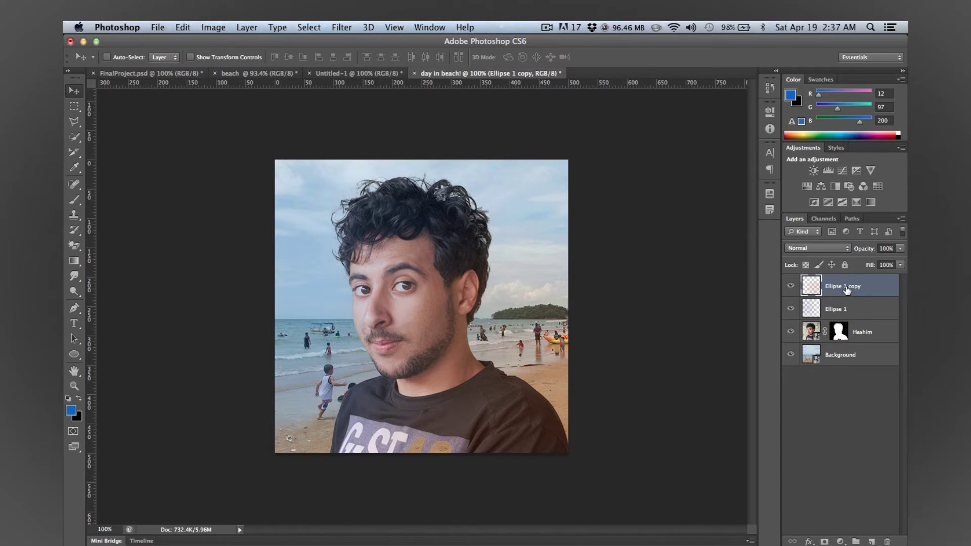
click(841, 308)
click(847, 293)
click(791, 286)
click(791, 286)
click(791, 310)
click(791, 310)
Set the blend mode of Ellipse 1 copy to Overlay and that of Ellipse 1 to Soft Light.
click(814, 247)
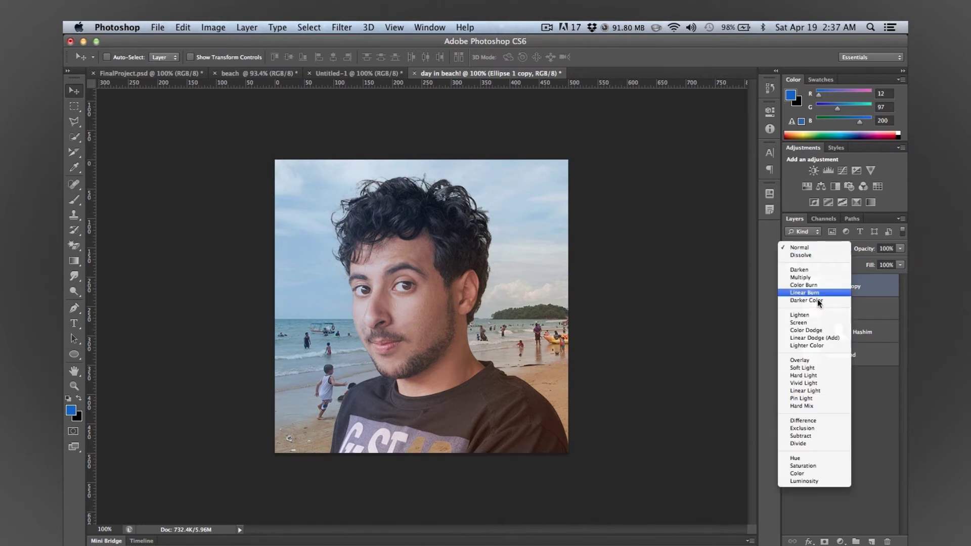
click(819, 363)
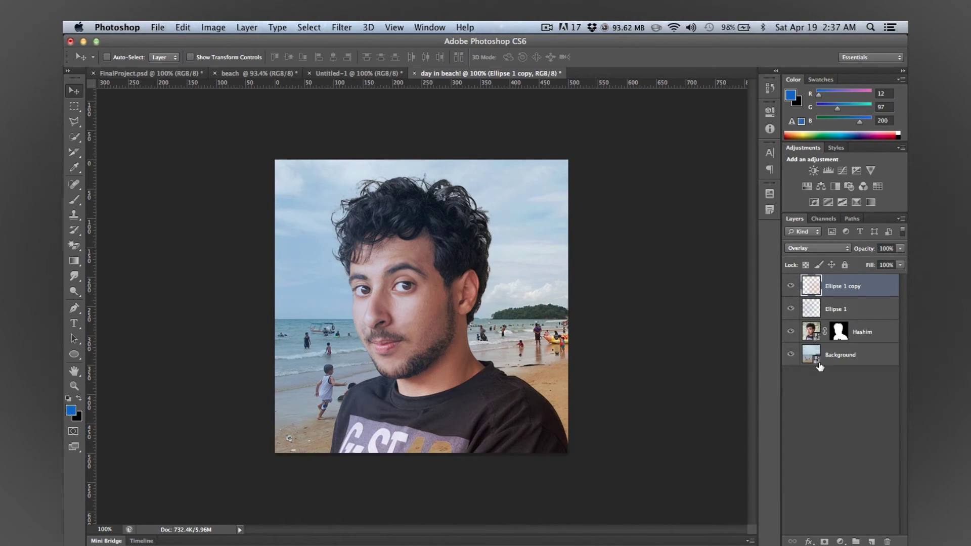
click(809, 309)
click(809, 248)
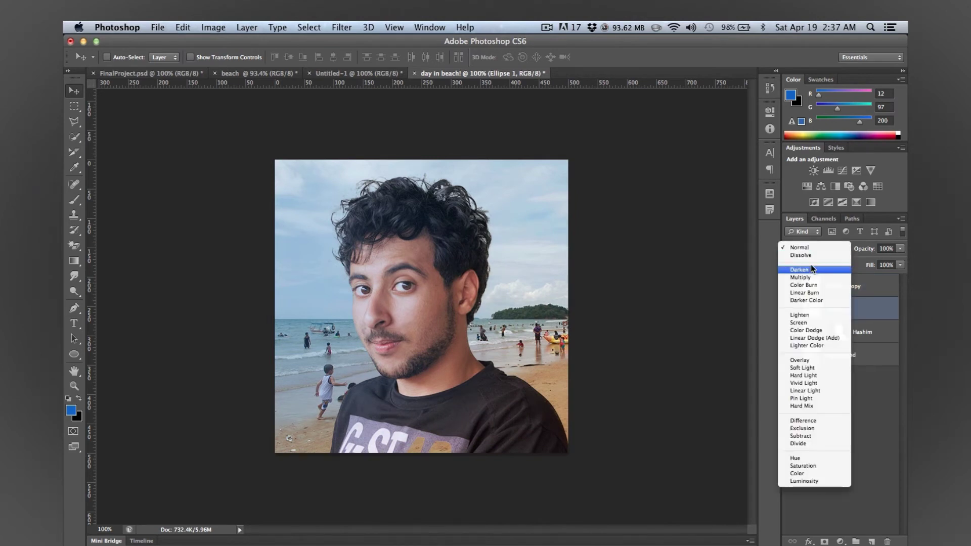
click(807, 368)
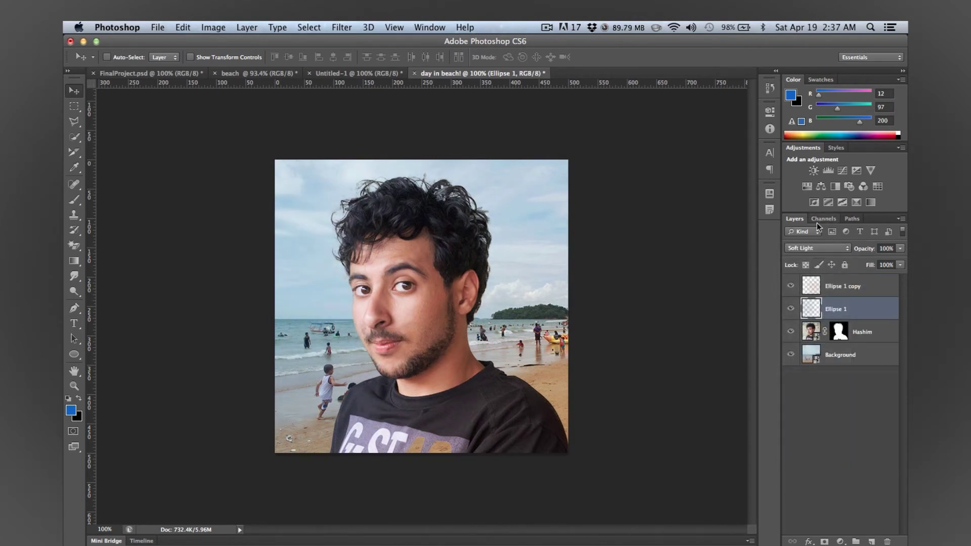
Try Overlay on Ellipse 1, change its blend mode to Divide, and select the Ellipse 1 copy layer.
click(807, 244)
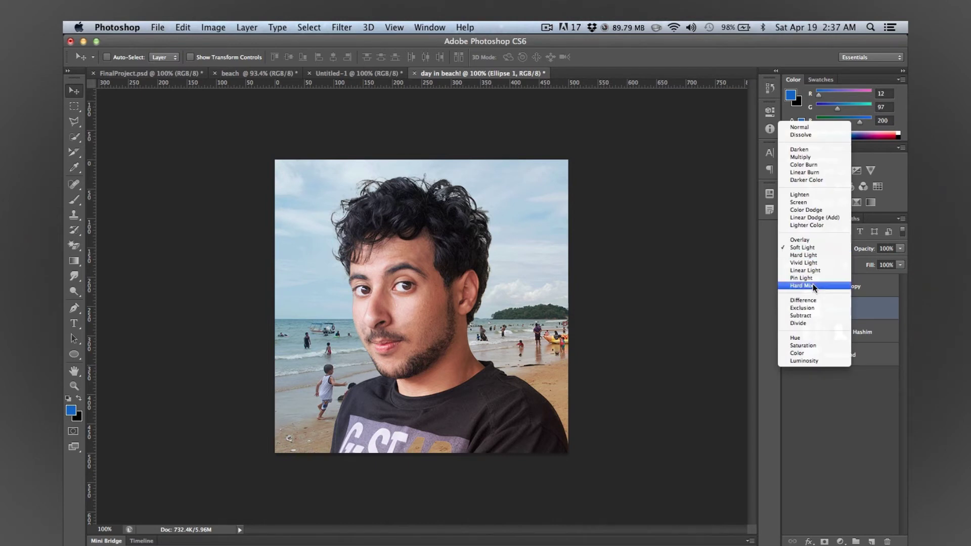
click(811, 241)
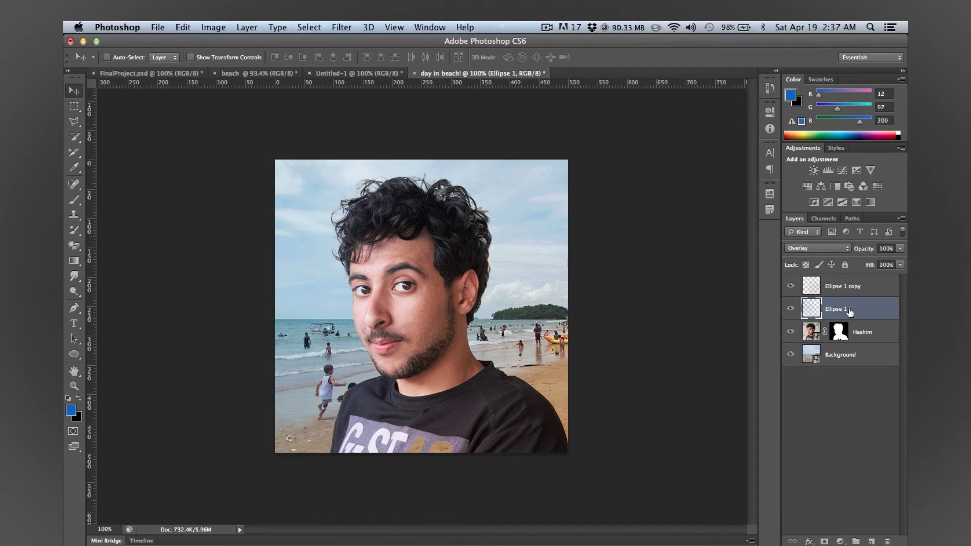
click(809, 248)
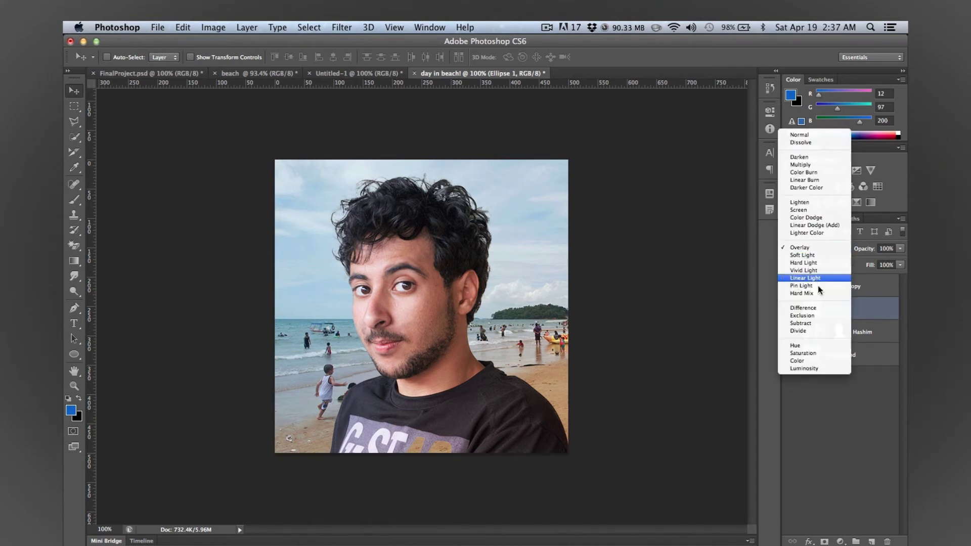
click(823, 330)
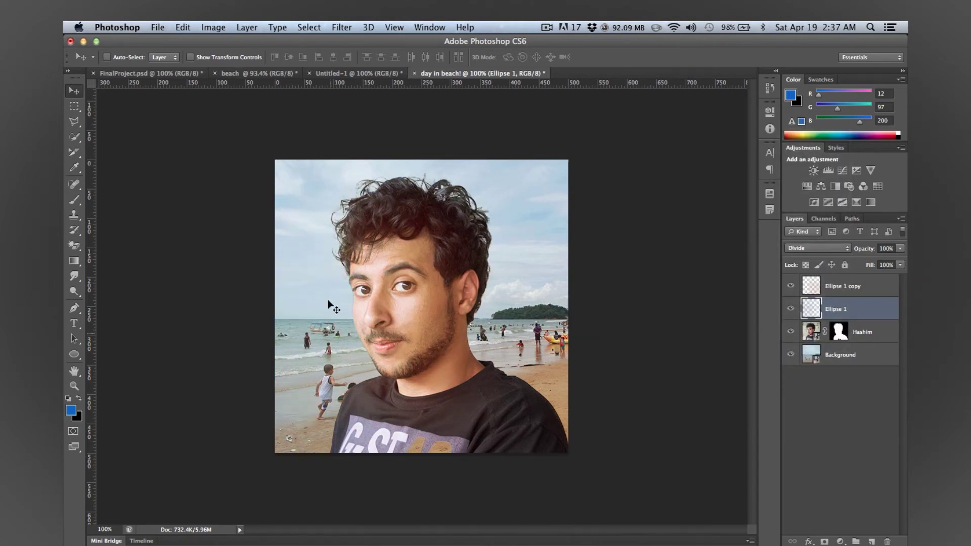
click(837, 282)
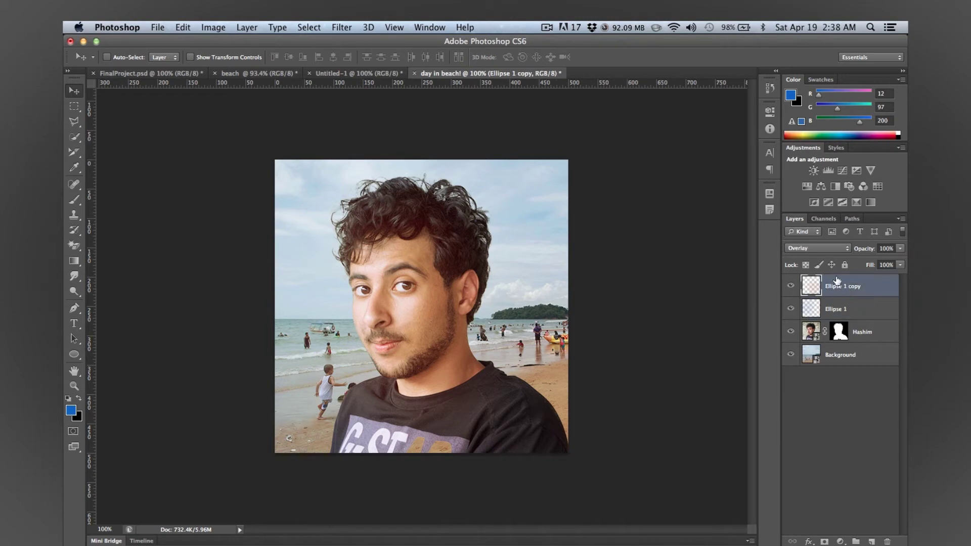
Set the Ellipse 1 copy layer's blend mode to Divide and move its glow upward over the portrait.
click(810, 247)
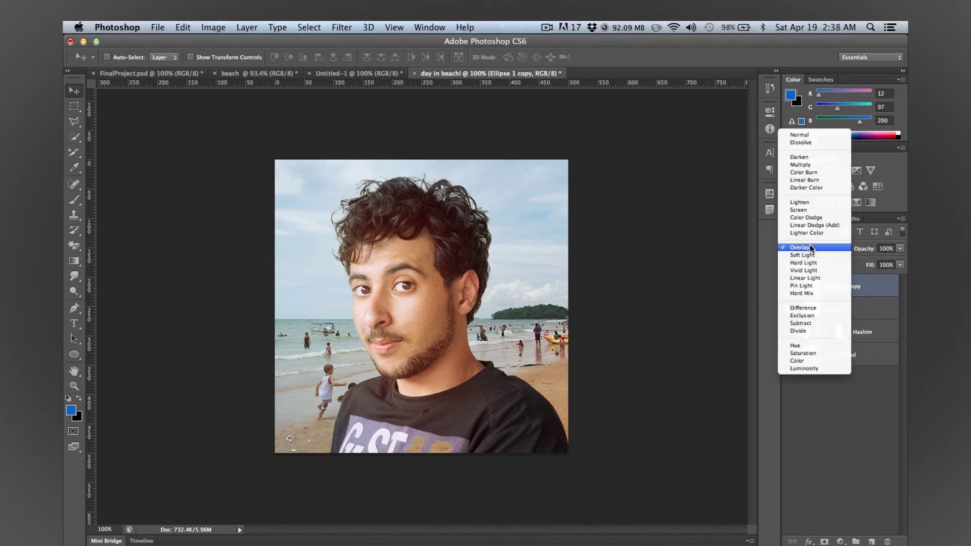
click(820, 332)
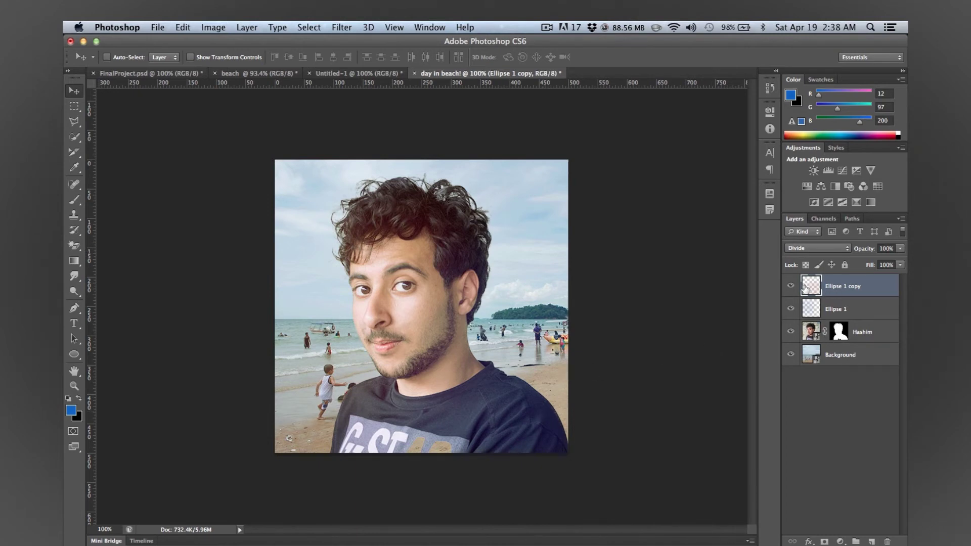
drag(490, 430, 474, 324)
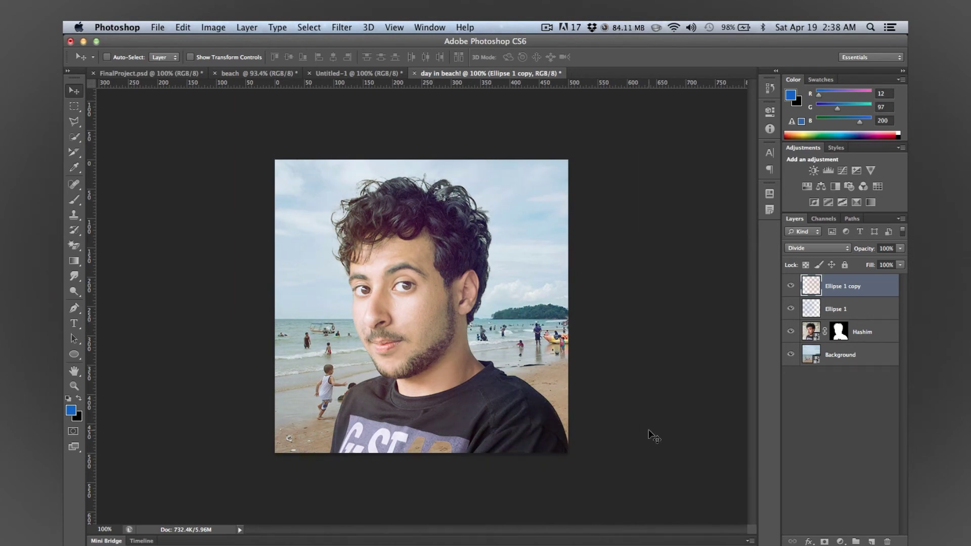
Scale the Ellipse 1 copy glow proportionally to about 126.6% and apply the transform.
key(super+t)
drag(642, 431, 730, 518)
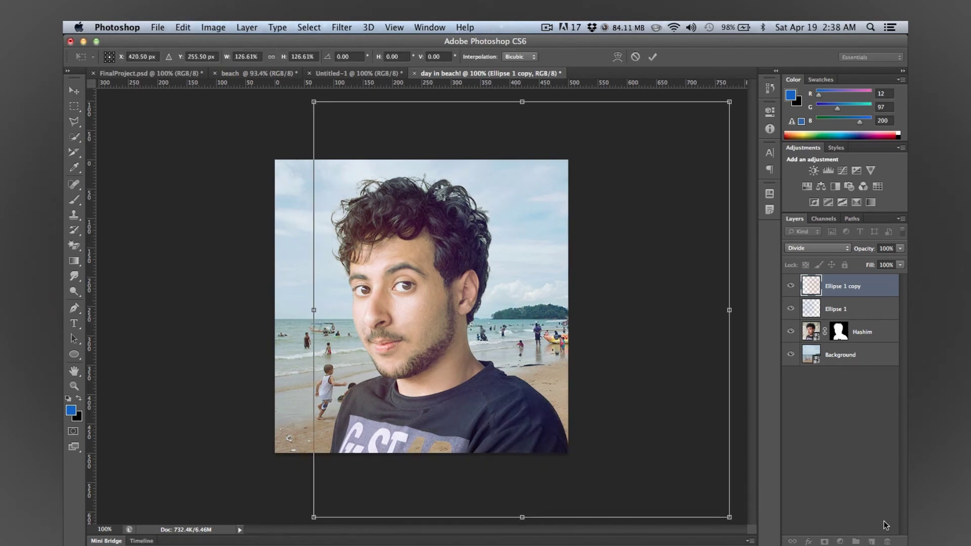
key(Return)
Set the opacity of both Ellipse 1 copy and Ellipse 1 to about 69% and deselect the layers.
shift+click(852, 314)
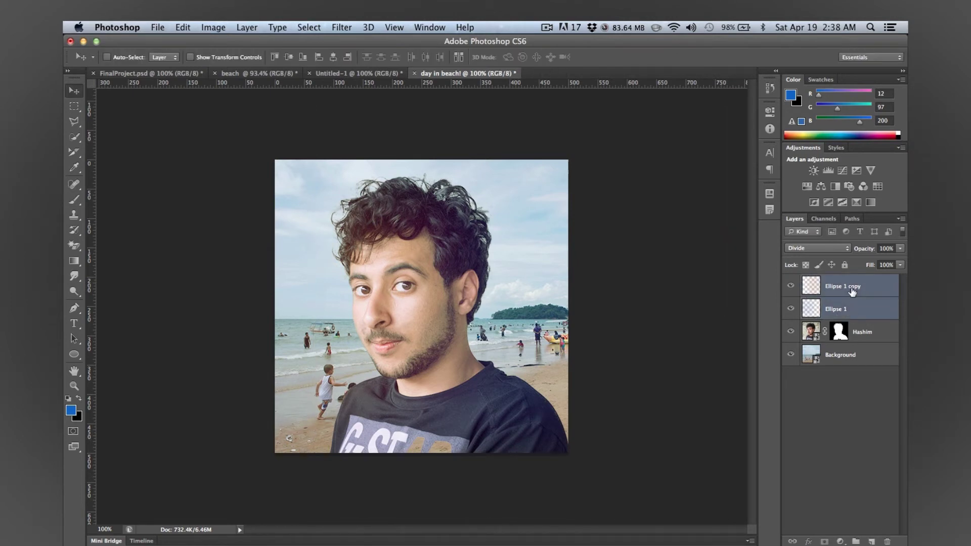
drag(865, 251, 851, 255)
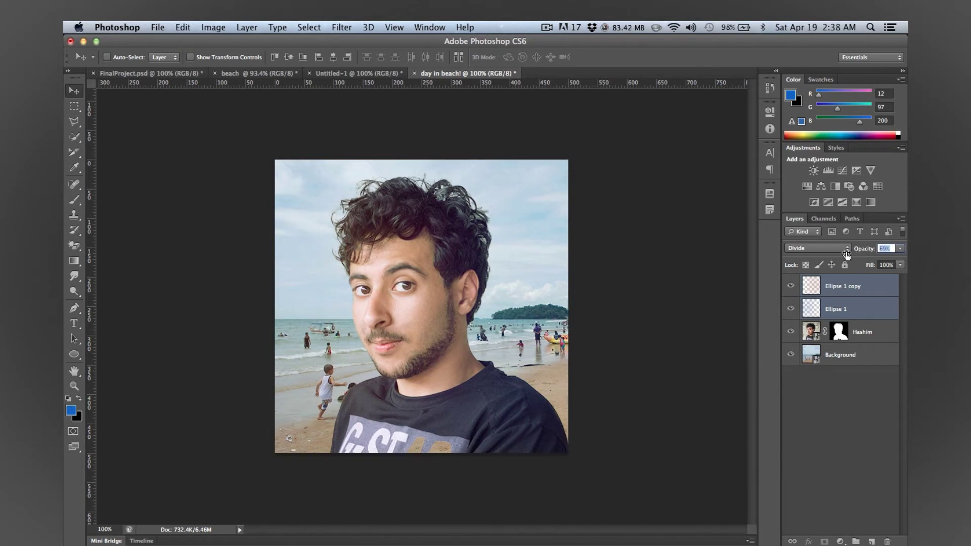
click(837, 385)
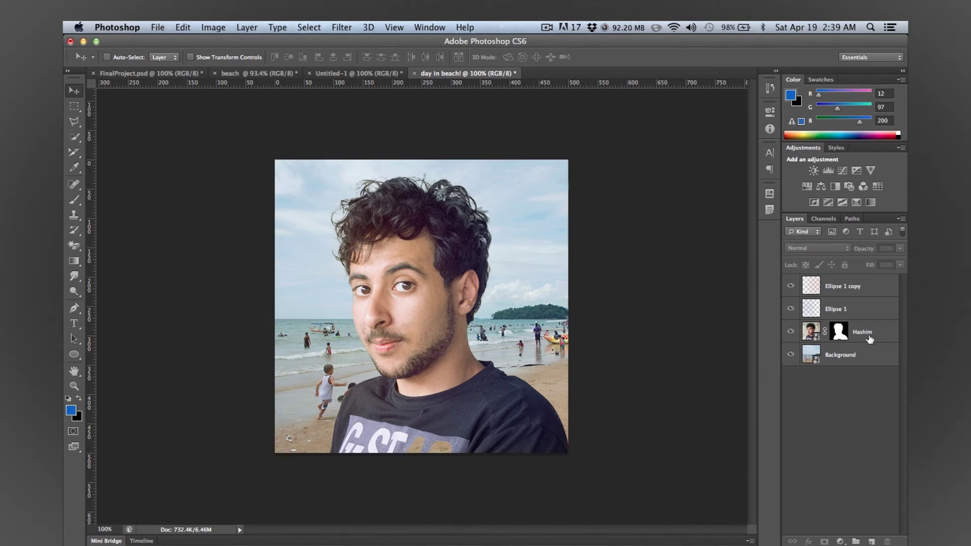
Load the portrait layer's mask as a selection and clear the selection again.
drag(840, 331, 840, 333)
super+click(840, 331)
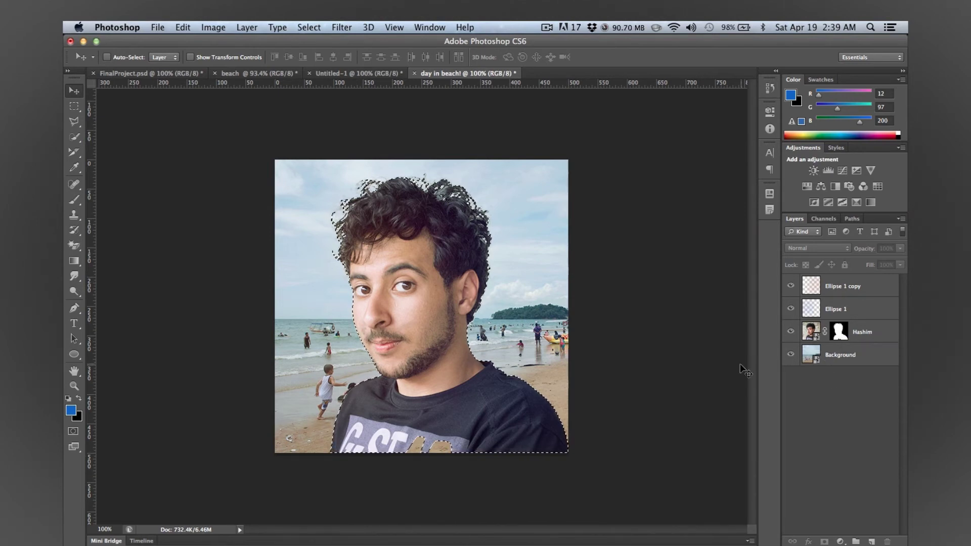
key(super+d)
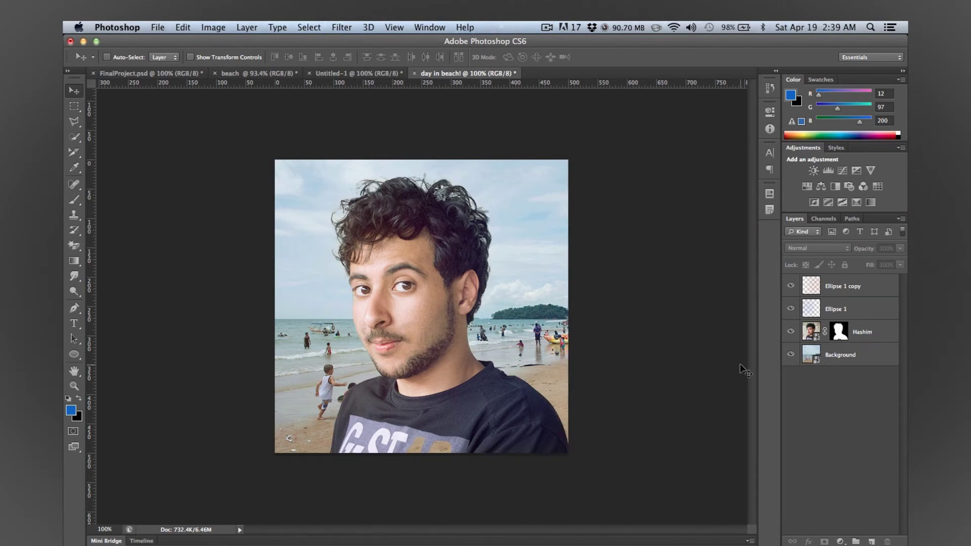
Open the portrait layer's smart object contents for viewing, close them, and deselect the layer in the composite.
click(814, 335)
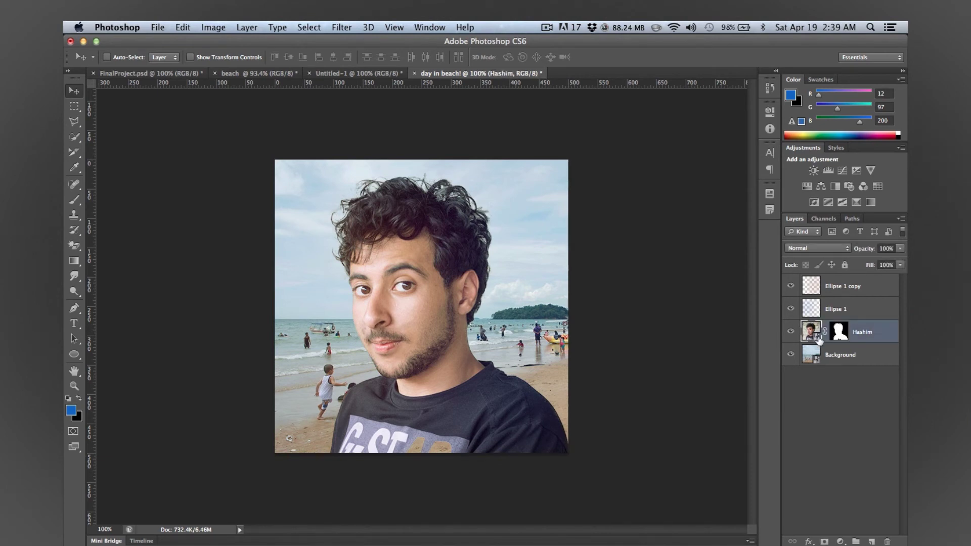
double_click(820, 340)
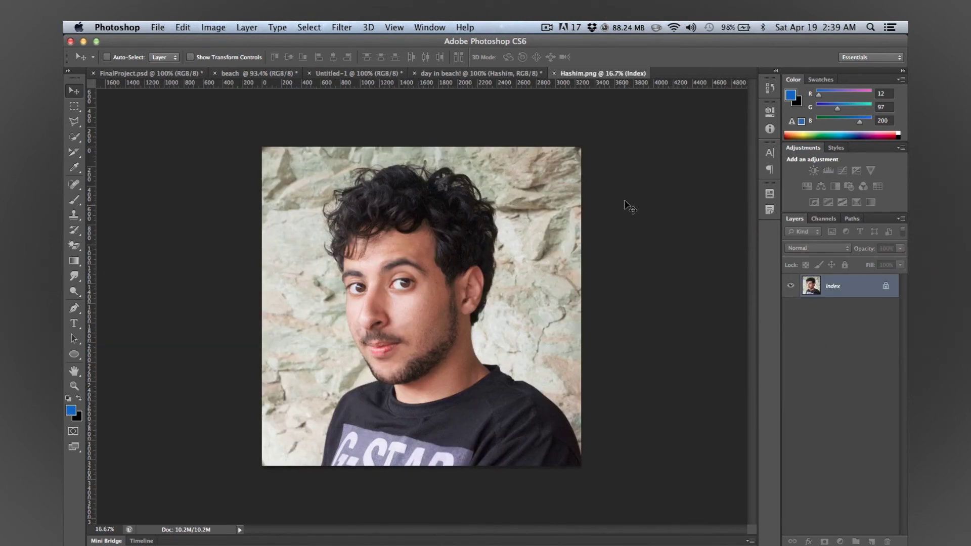
click(554, 73)
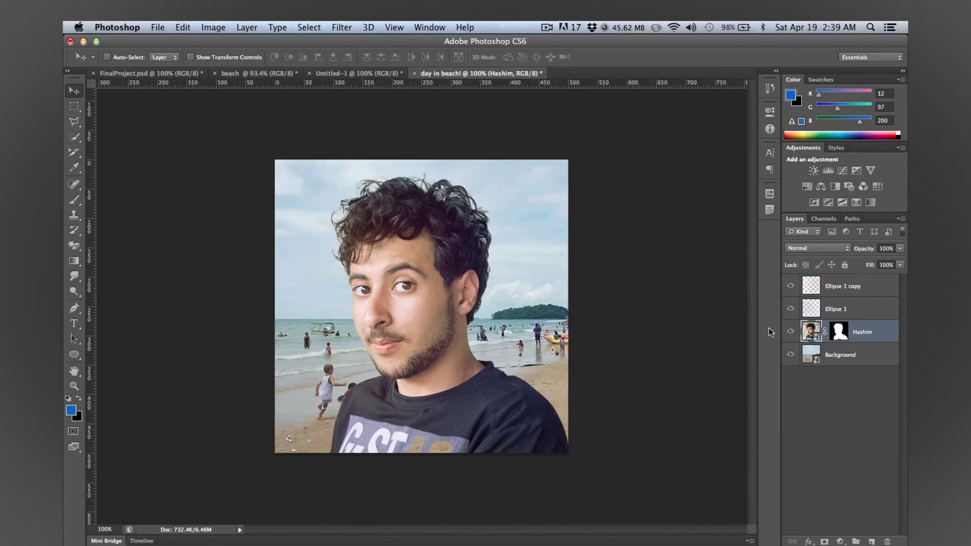
click(856, 445)
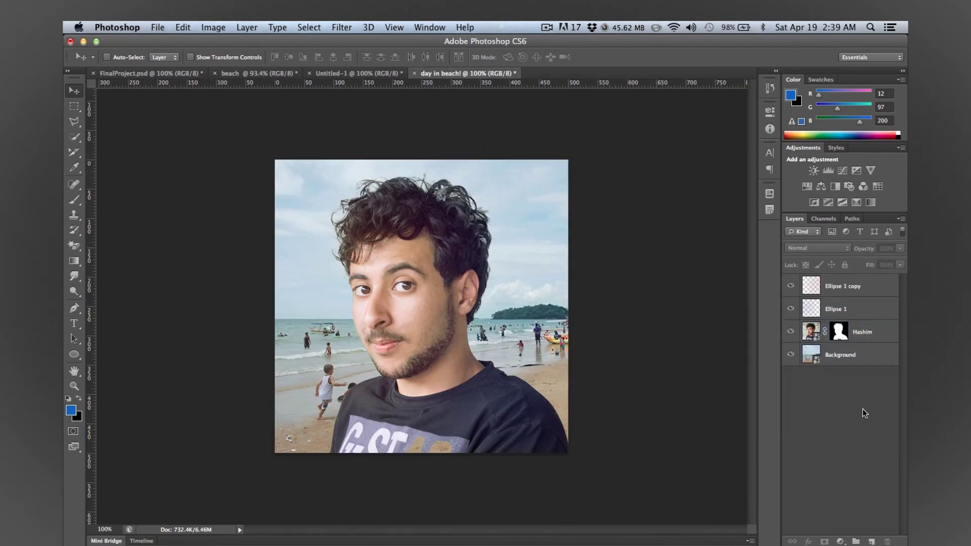
click(838, 334)
click(830, 311)
click(841, 288)
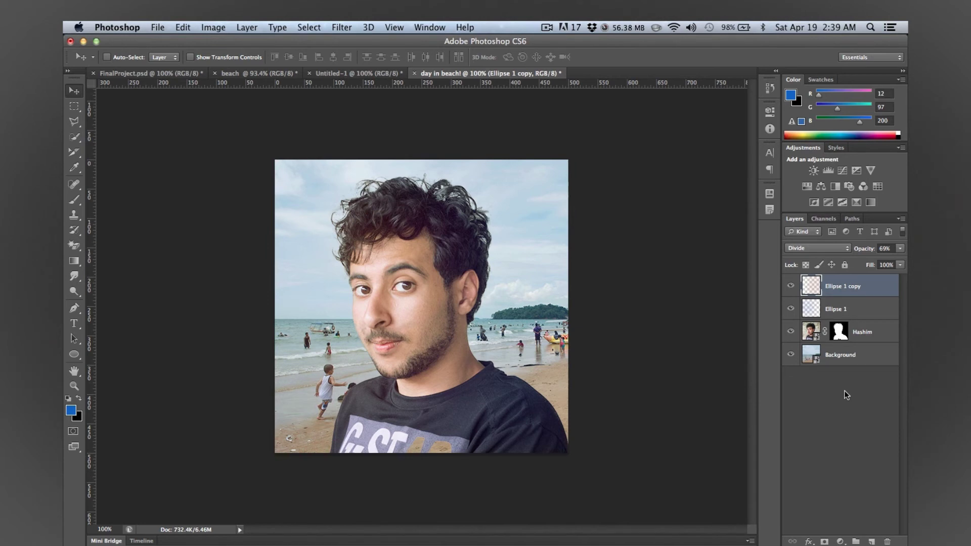
click(882, 335)
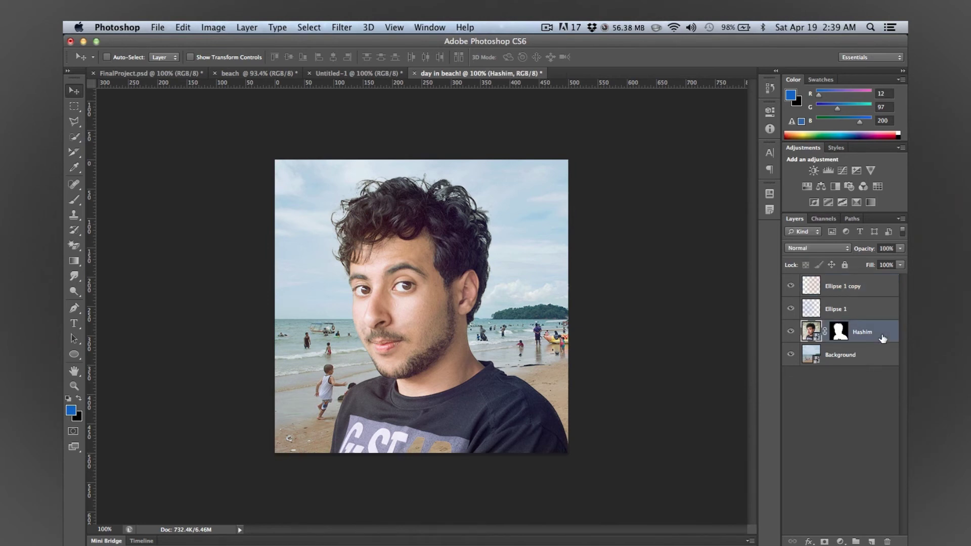
click(851, 377)
Open the portrait layer mask's properties, try feathering it by about 27.7 px, and reset the feather to 0.
click(841, 336)
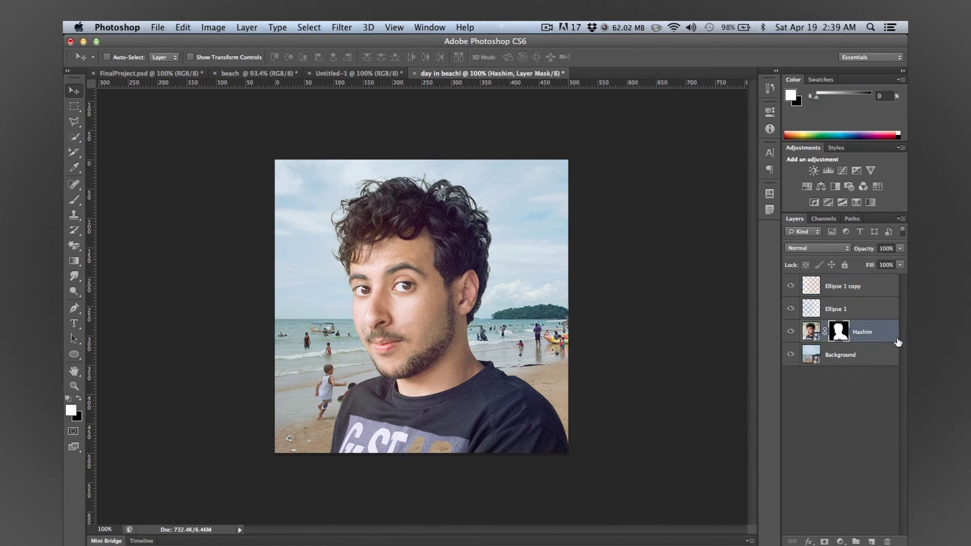
double_click(844, 334)
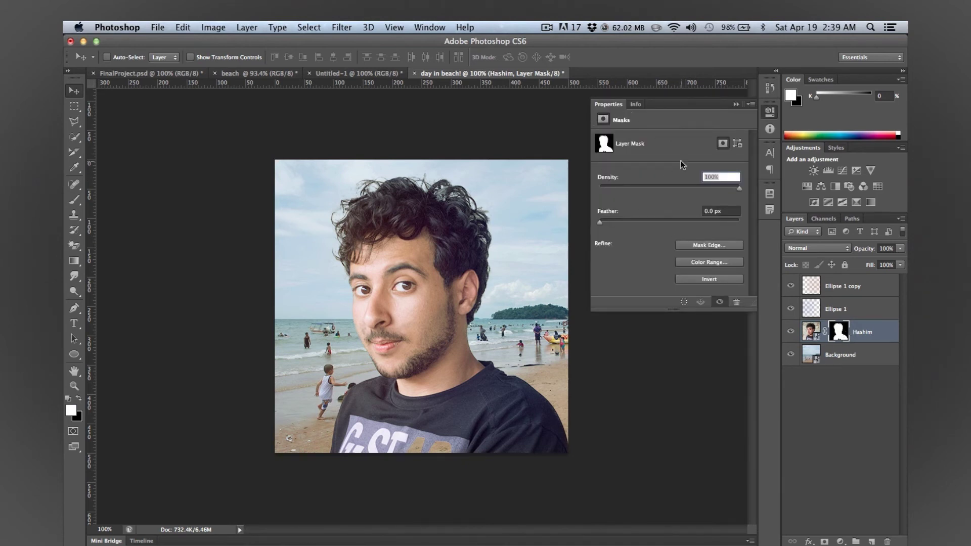
drag(602, 223, 664, 223)
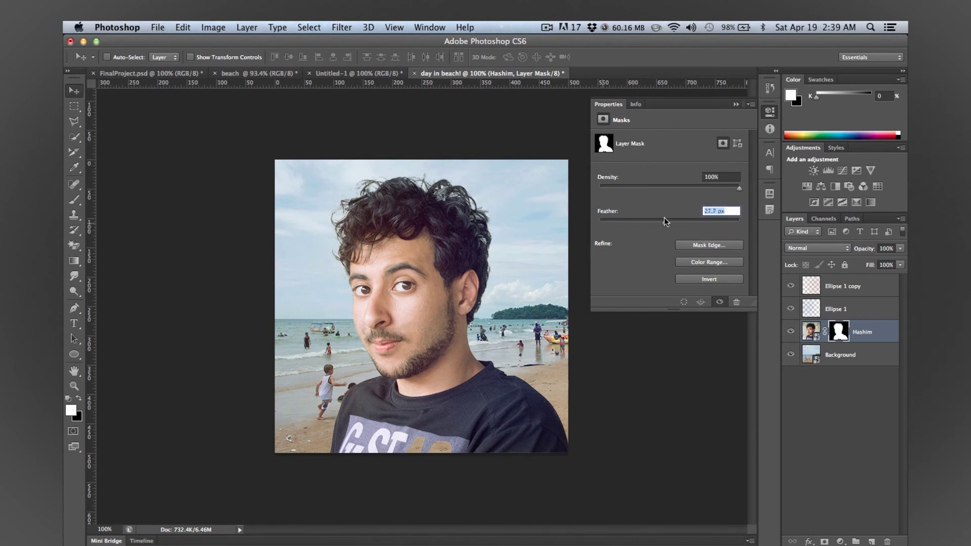
click(690, 220)
drag(690, 220, 587, 215)
Open Color Range for the portrait mask, set Fuzziness to 112, and sample a light skin tone from the face.
click(706, 263)
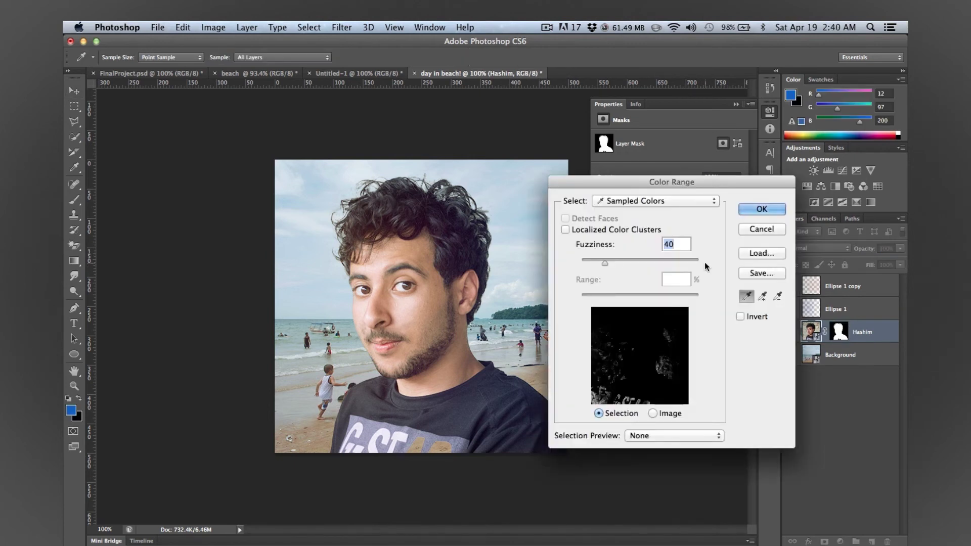
drag(610, 265, 646, 260)
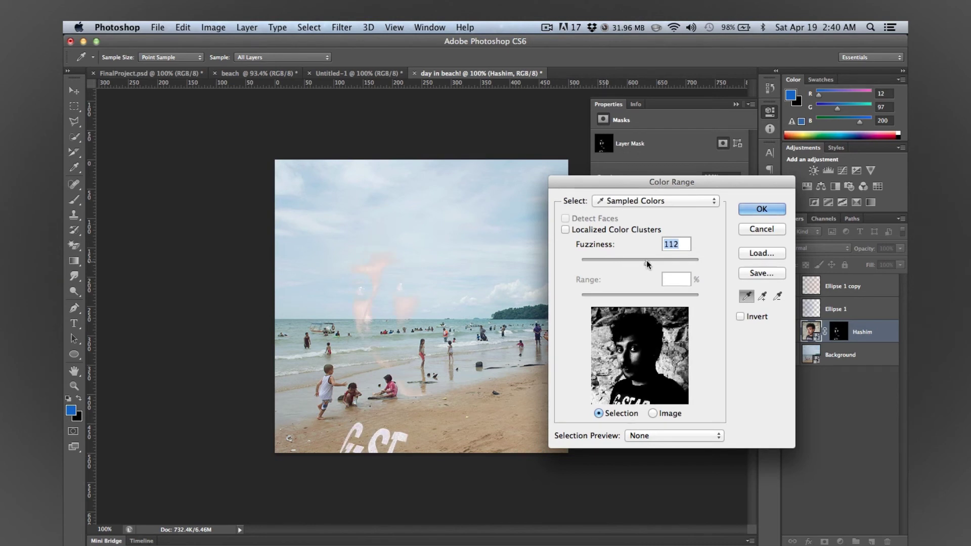
click(628, 347)
click(635, 353)
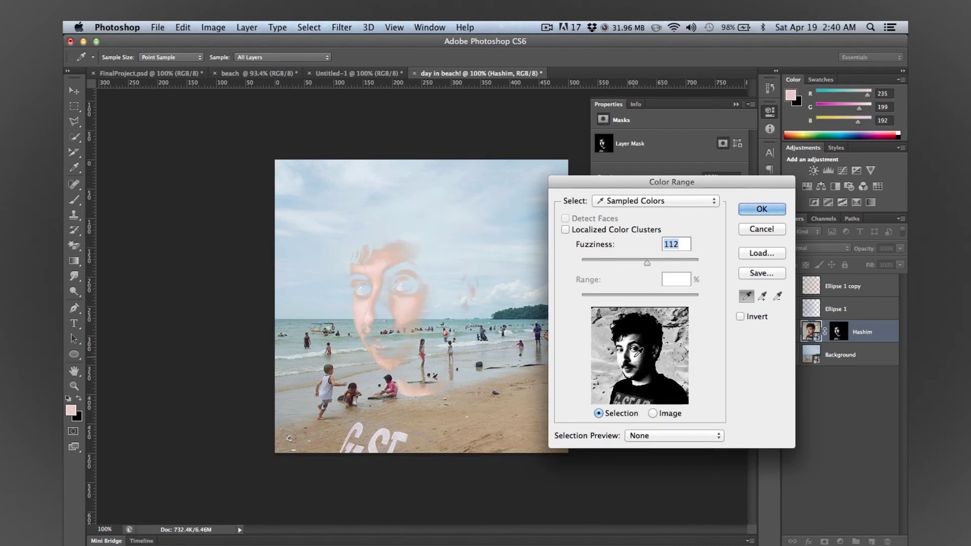
Raise the Color Range Fuzziness to 177 and enable Localized Color Clusters.
mouse_move(647, 262)
mouse_down()
mouse_move(663, 262)
mouse_move(626, 261)
mouse_move(658, 262)
mouse_up()
key(super)
key(super)
key(super)
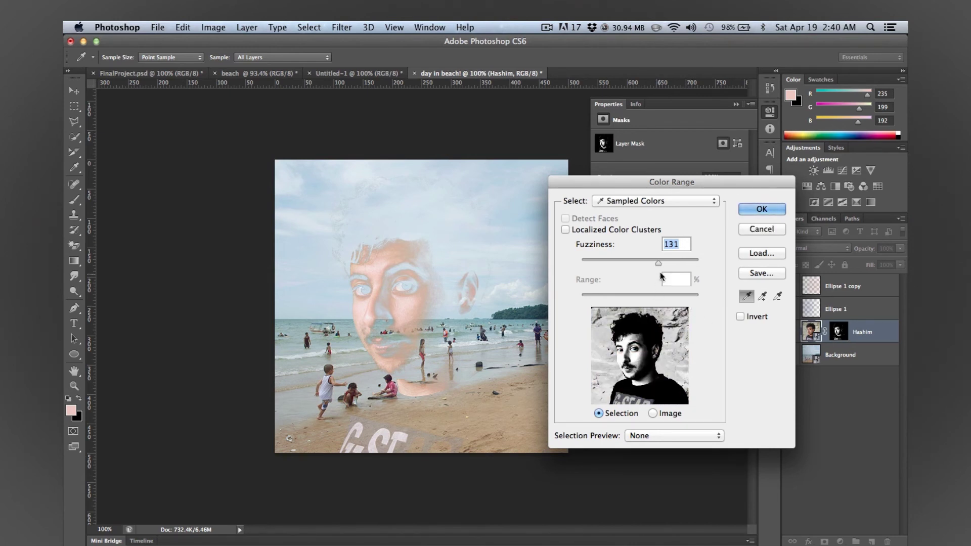
drag(660, 263, 685, 263)
click(617, 228)
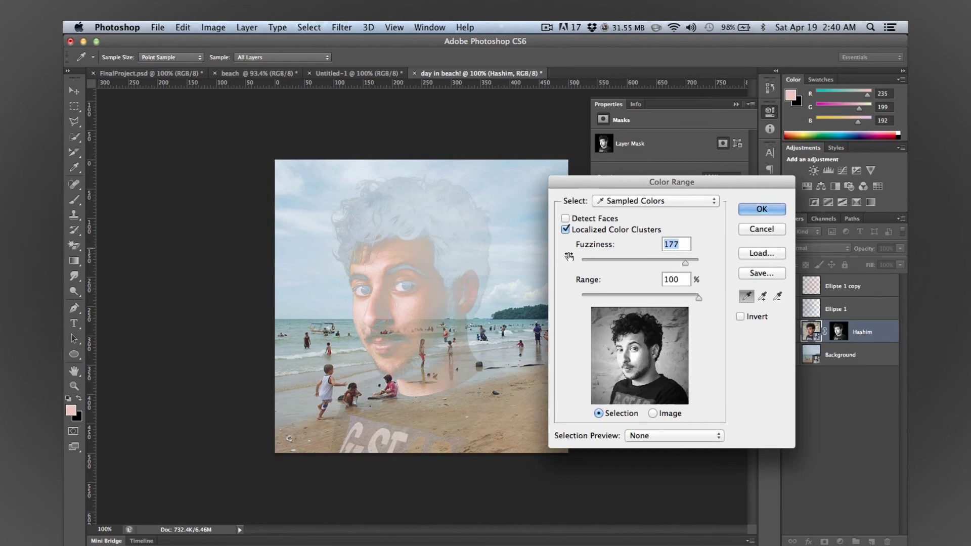
Sample various skin tones on the forehead, cheek and nose, keep Sampled Colors, and apply the color range to the mask.
click(418, 250)
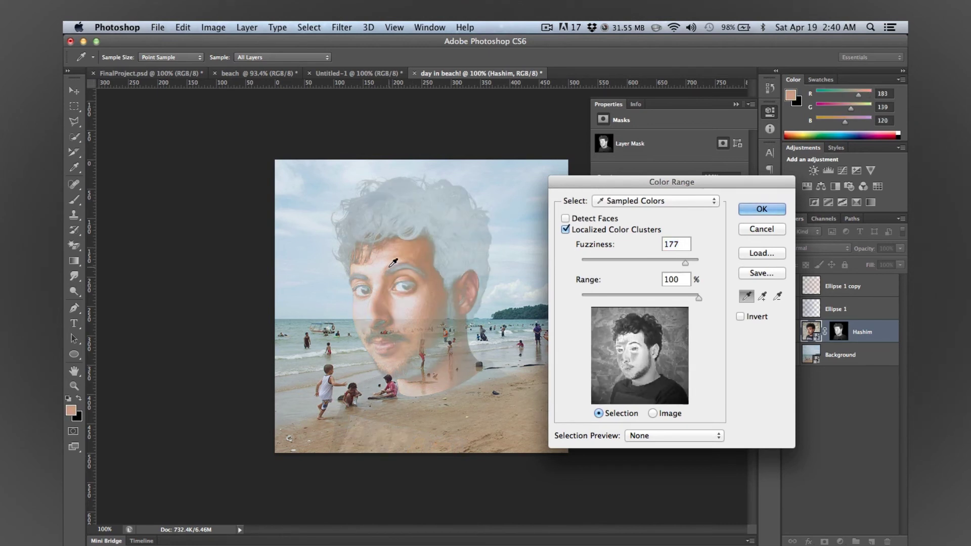
click(435, 317)
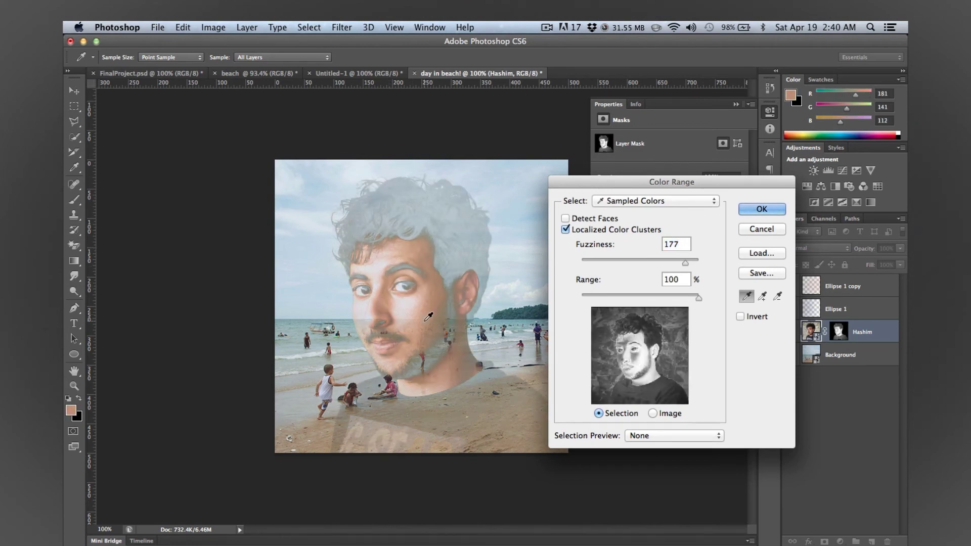
click(649, 358)
click(637, 356)
click(636, 357)
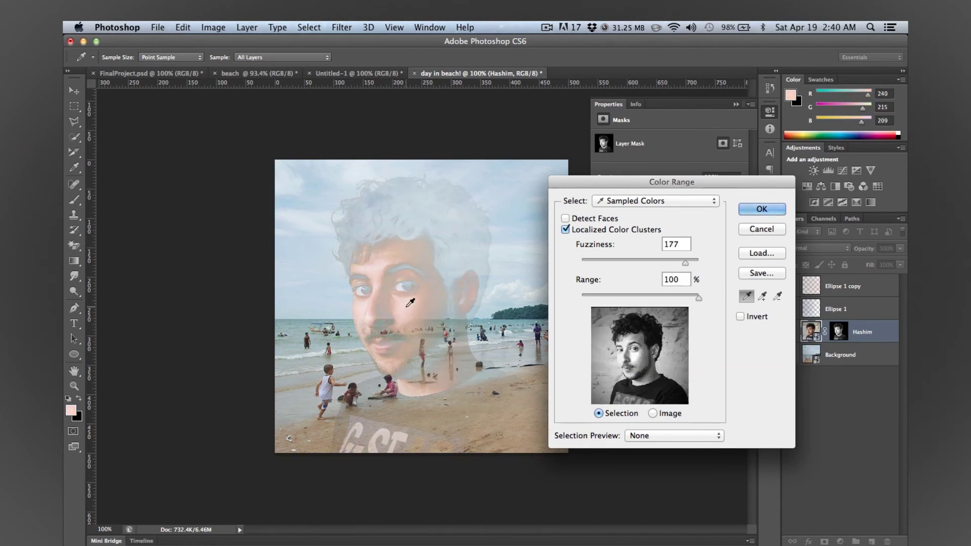
click(379, 310)
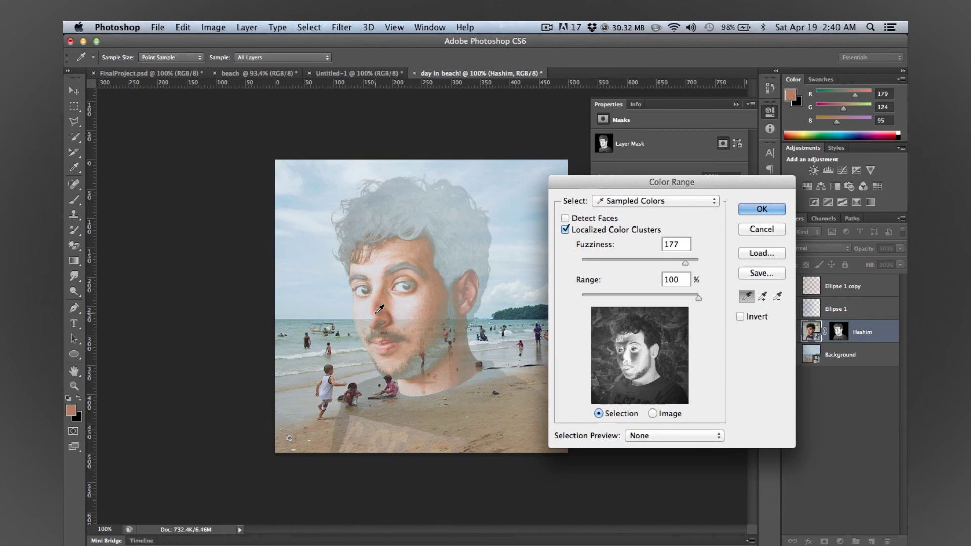
click(394, 269)
click(393, 257)
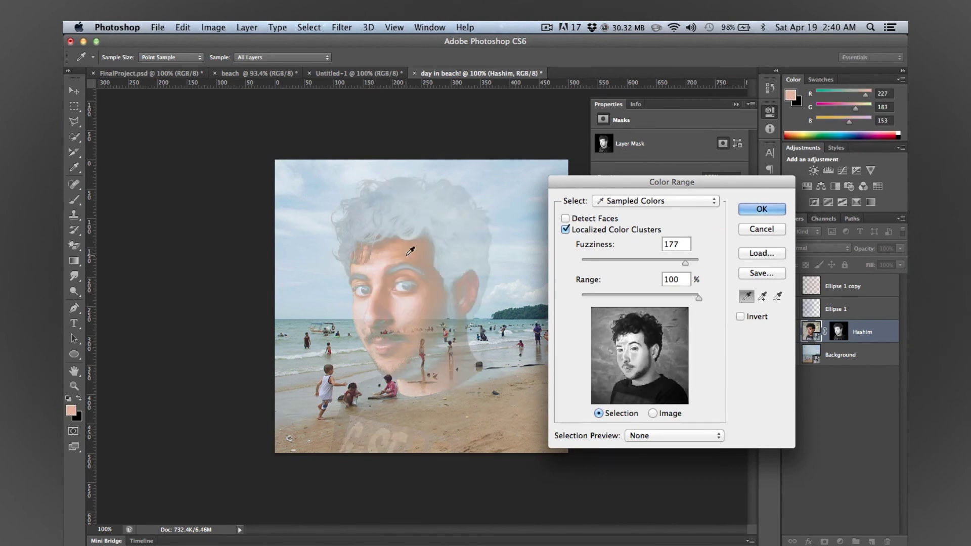
click(407, 258)
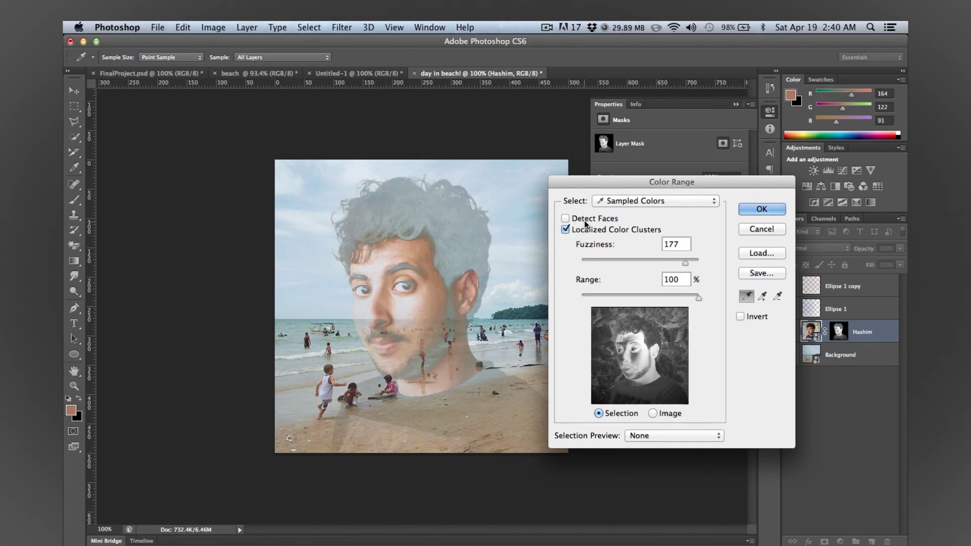
click(653, 202)
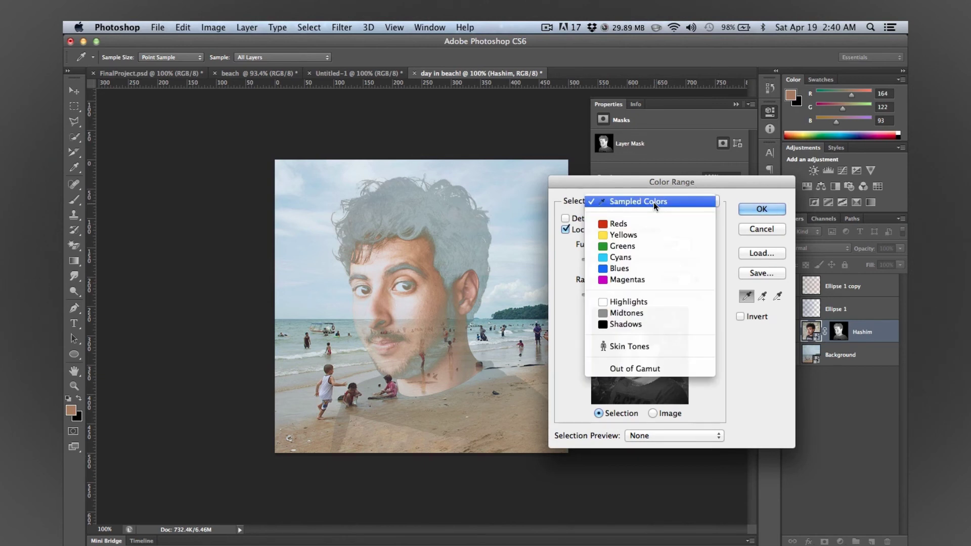
click(653, 202)
click(751, 211)
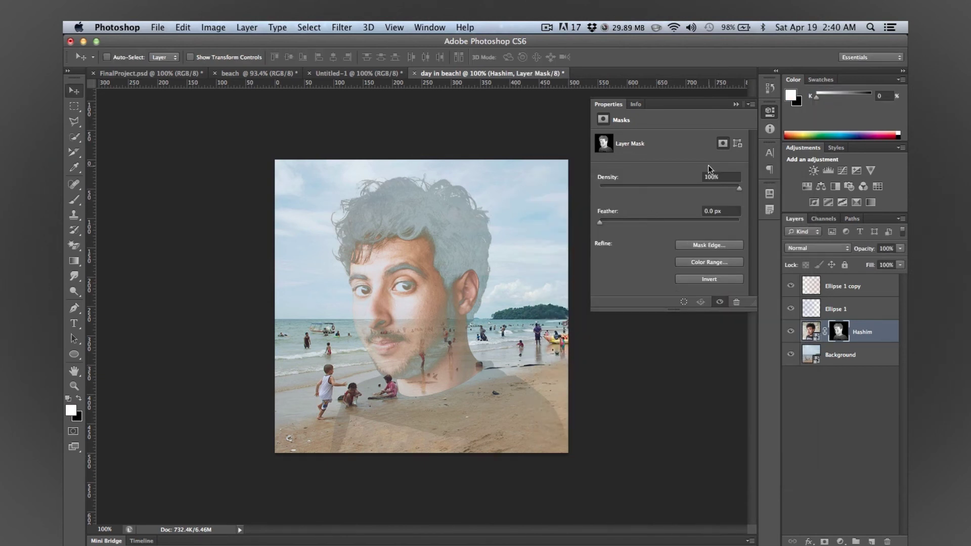
Try lowering the portrait mask's density to 30% and restore it to 100%.
click(736, 188)
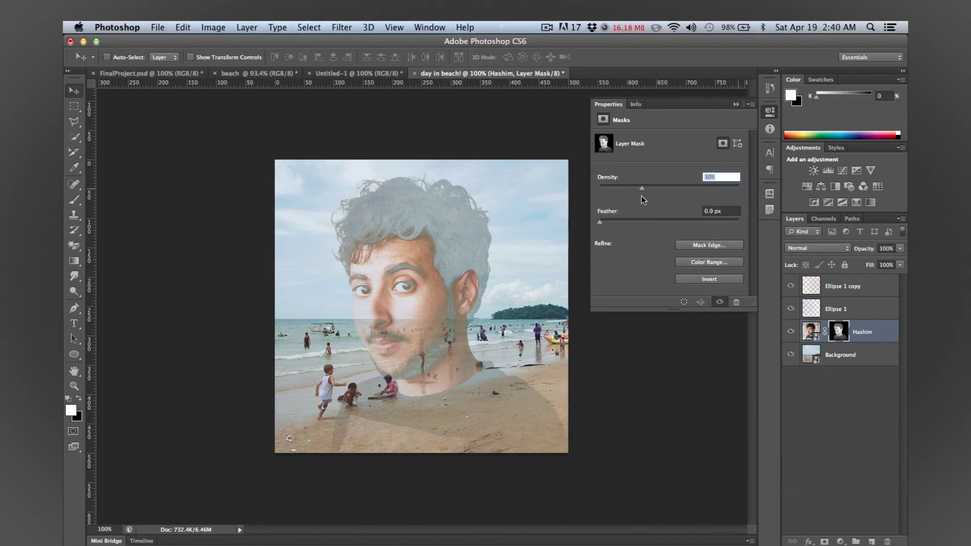
drag(656, 186, 764, 196)
Refine the portrait mask's edge with Smart Radius, radius 82.4 px, Smooth 47, Feather 3.5 px and Contrast 17%.
click(709, 246)
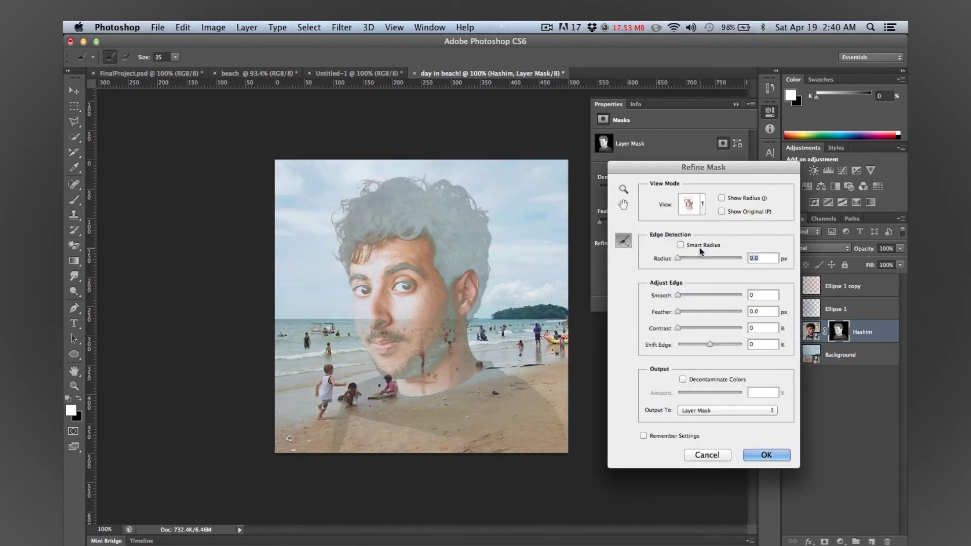
drag(689, 259, 729, 258)
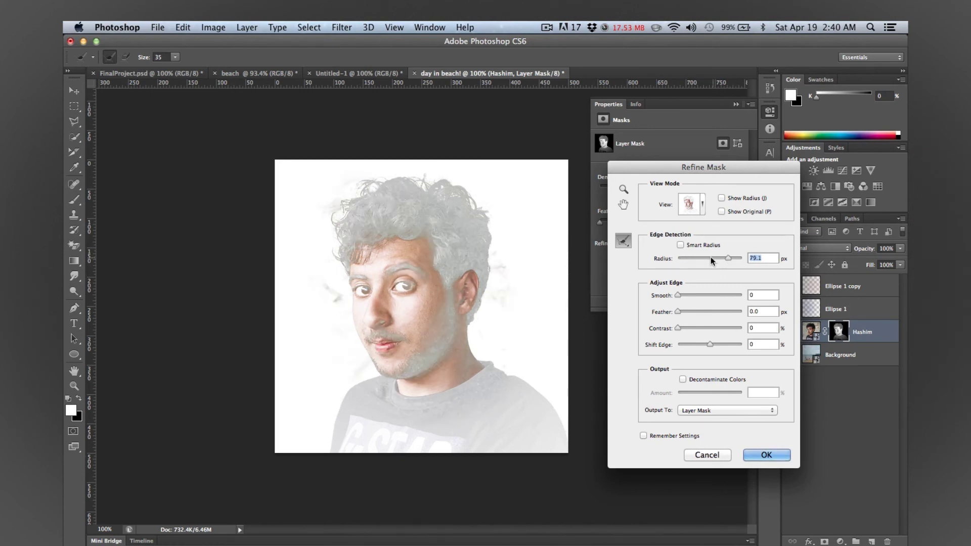
click(697, 244)
drag(678, 295, 689, 328)
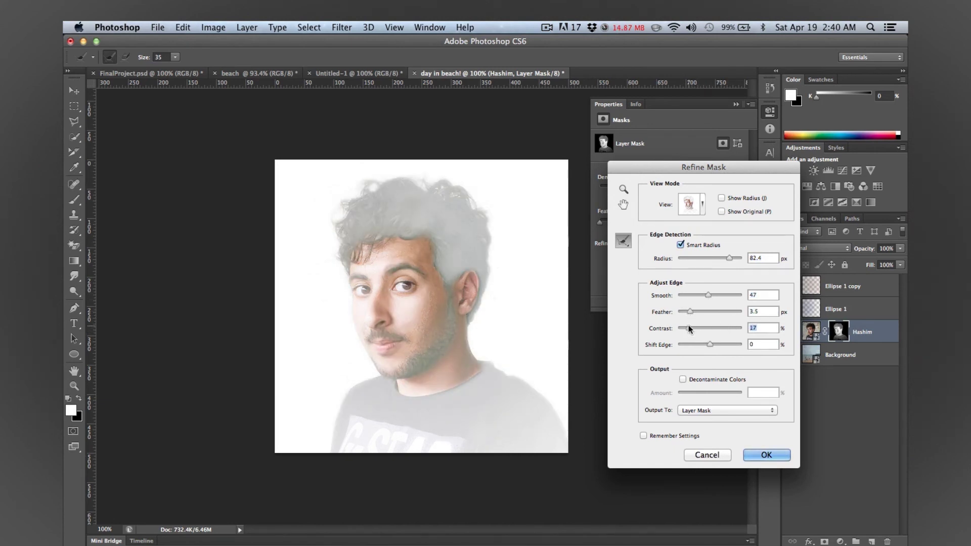
click(766, 456)
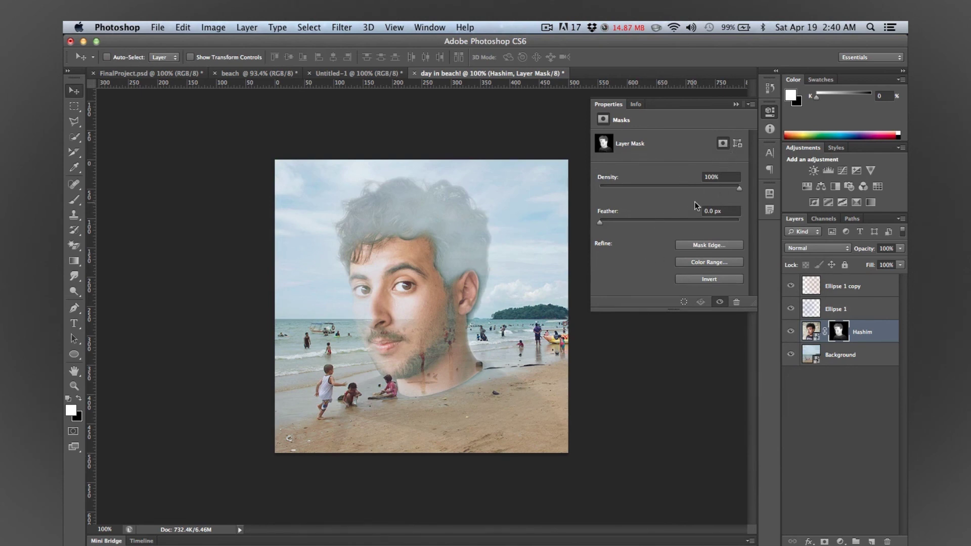
Try inverting the portrait layer mask, invert it back, and collapse the mask properties.
click(712, 279)
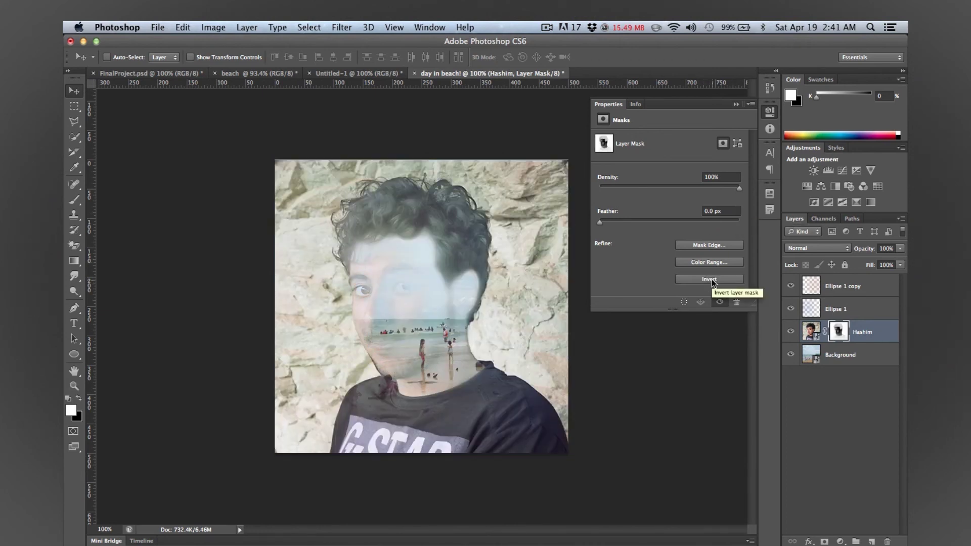
click(712, 279)
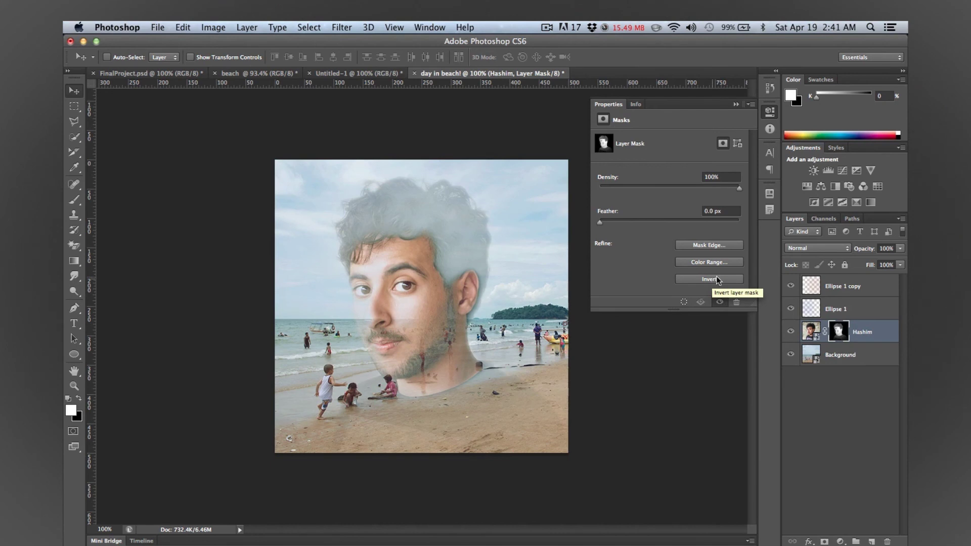
click(771, 112)
click(837, 411)
Delete the portrait layer's mask, toggle the layer's visibility off and on, and keep that layer selected.
drag(838, 333, 887, 541)
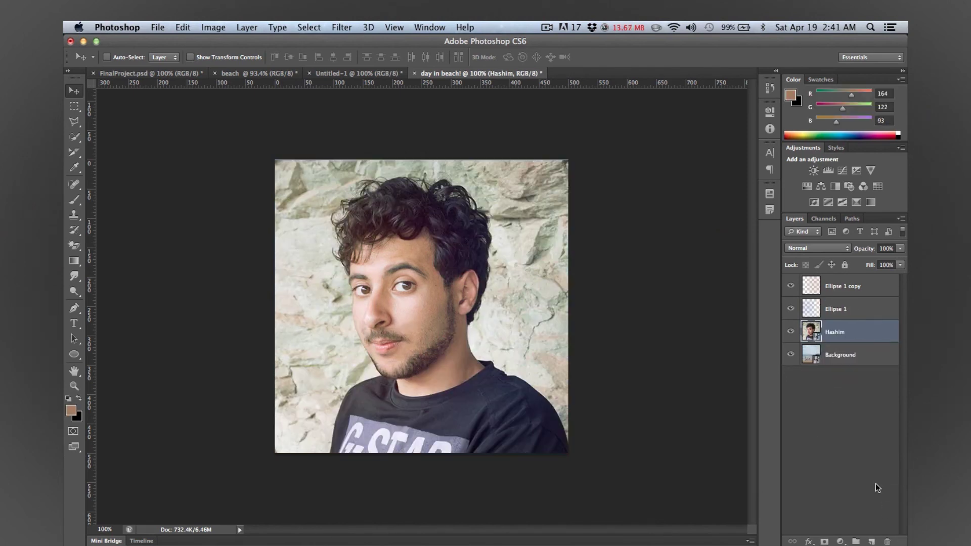
click(843, 432)
click(792, 332)
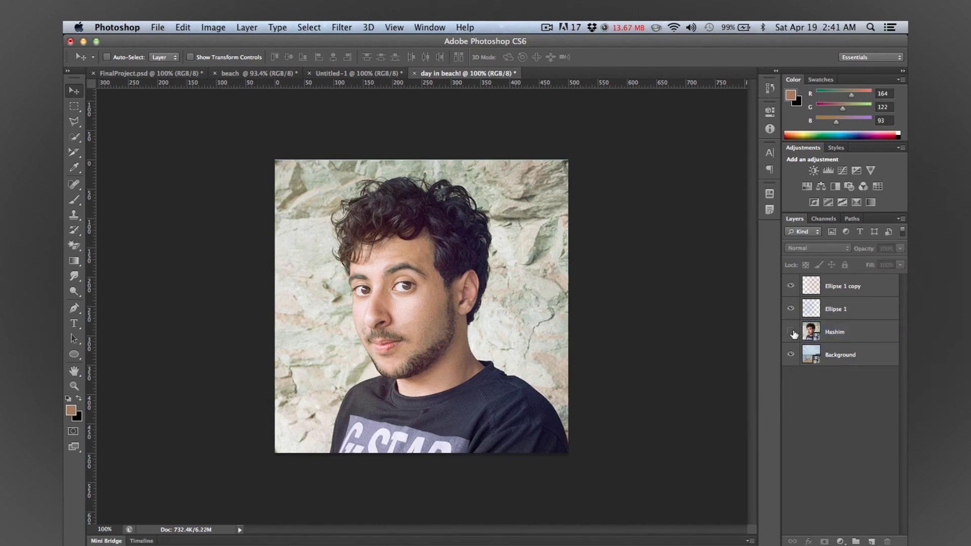
click(791, 332)
click(865, 330)
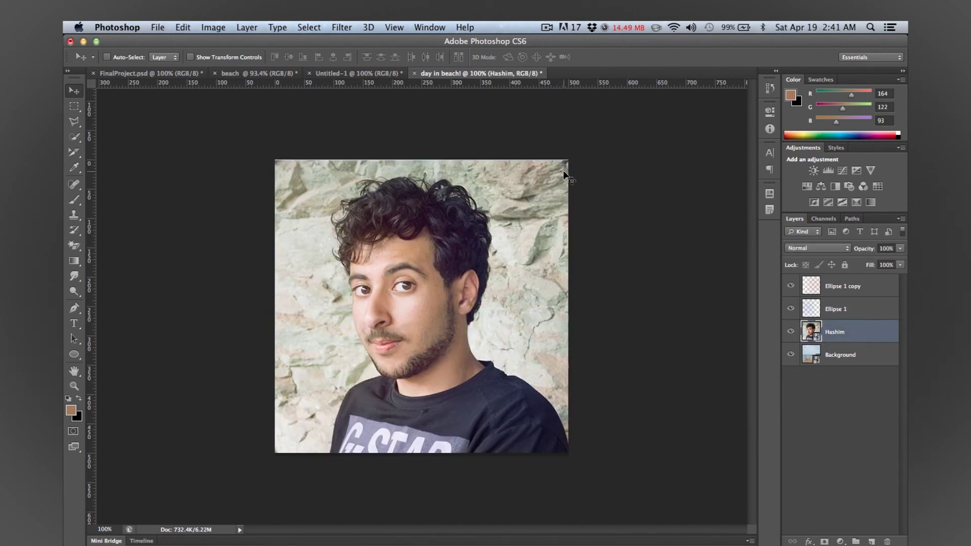
Load the saved selection of the portrait figure, add it as a layer mask on the portrait layer, and deselect all layers.
click(310, 26)
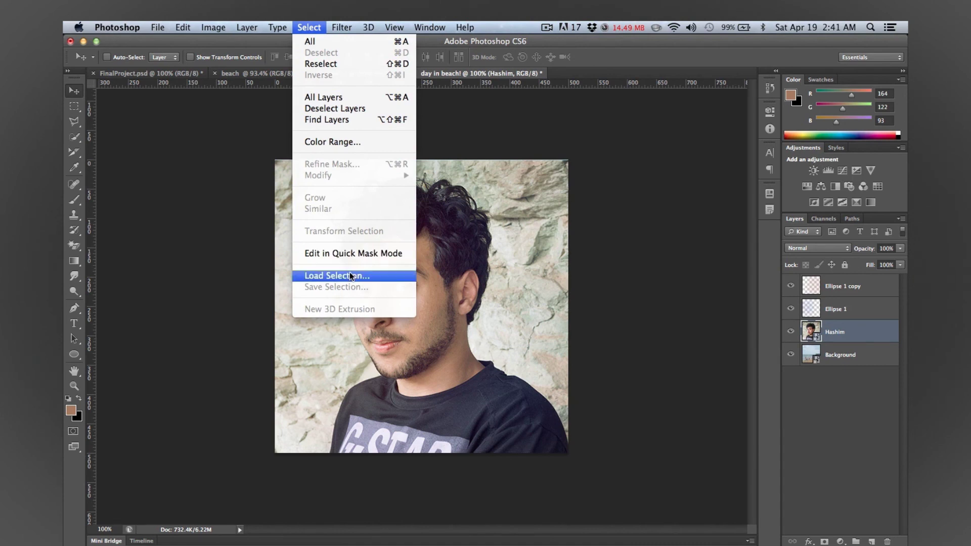
click(373, 274)
click(458, 219)
click(427, 238)
click(526, 192)
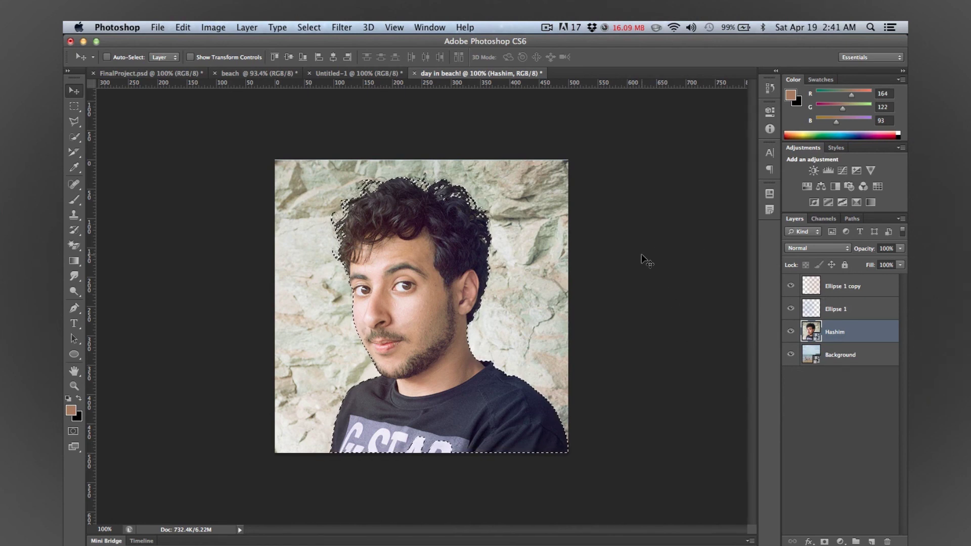
click(824, 541)
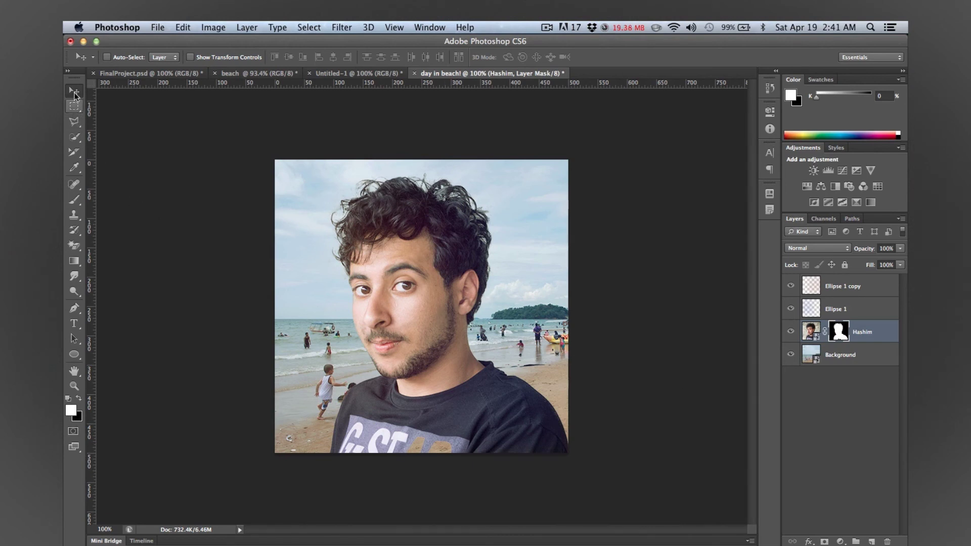
click(818, 414)
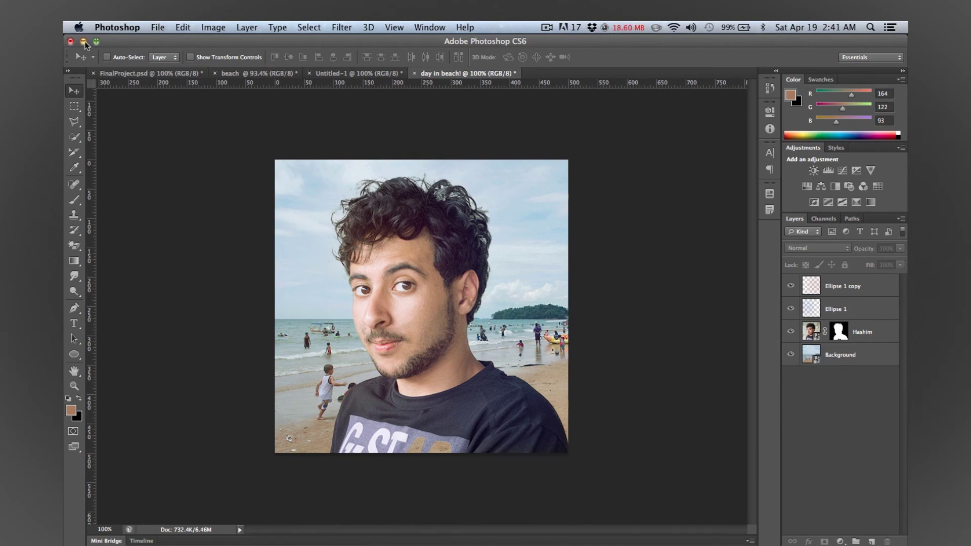
Clear the desktop by minimizing the Photoshop and color wheel browser windows and closing the "Lesson 05 | Layer mask" folder window.
click(84, 42)
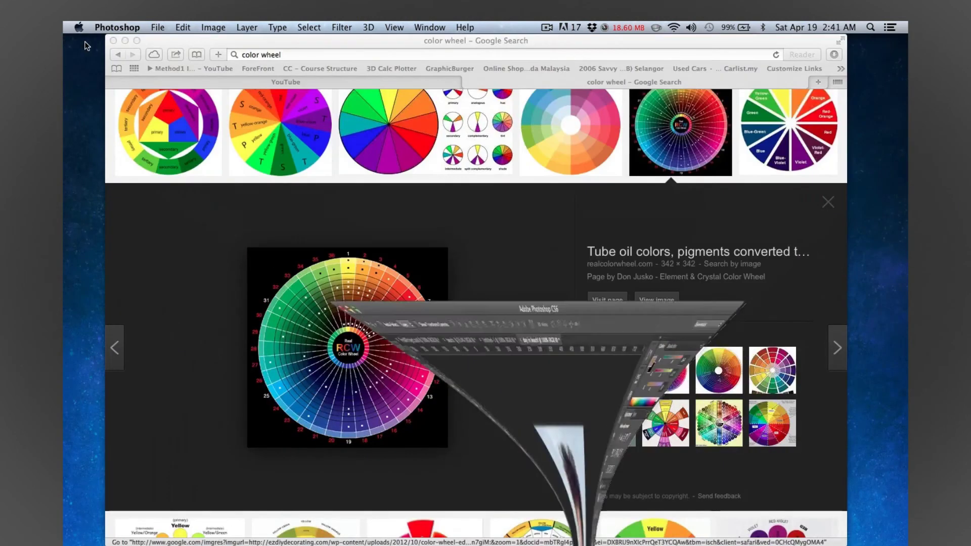
click(126, 42)
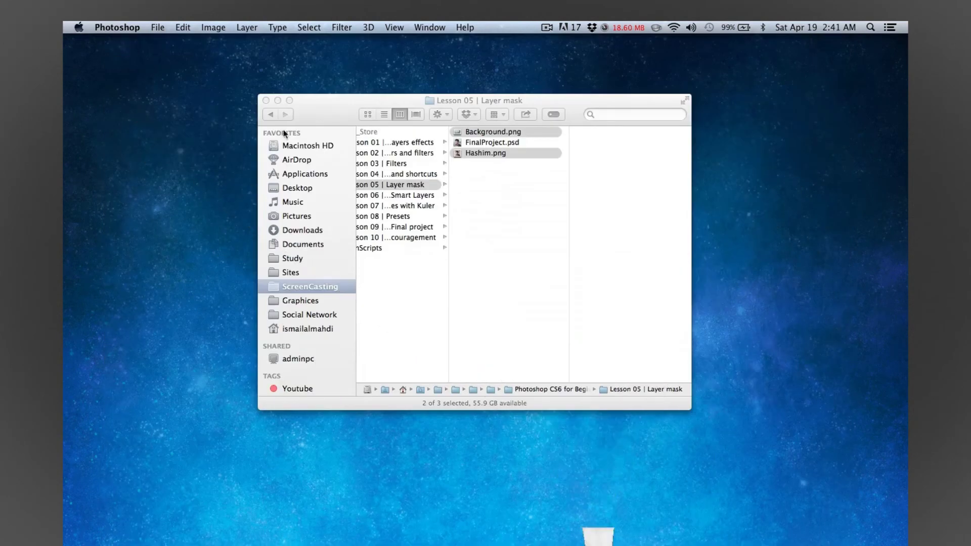
click(266, 102)
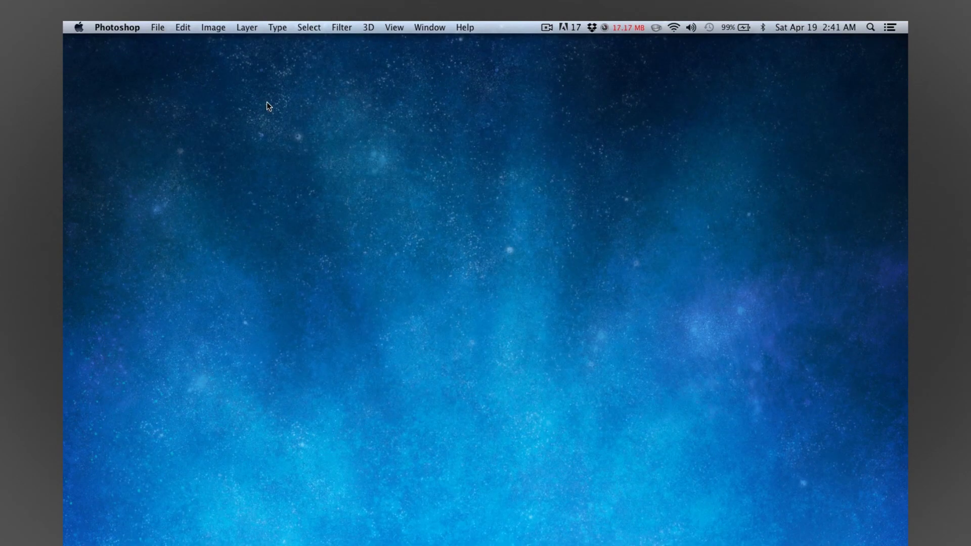